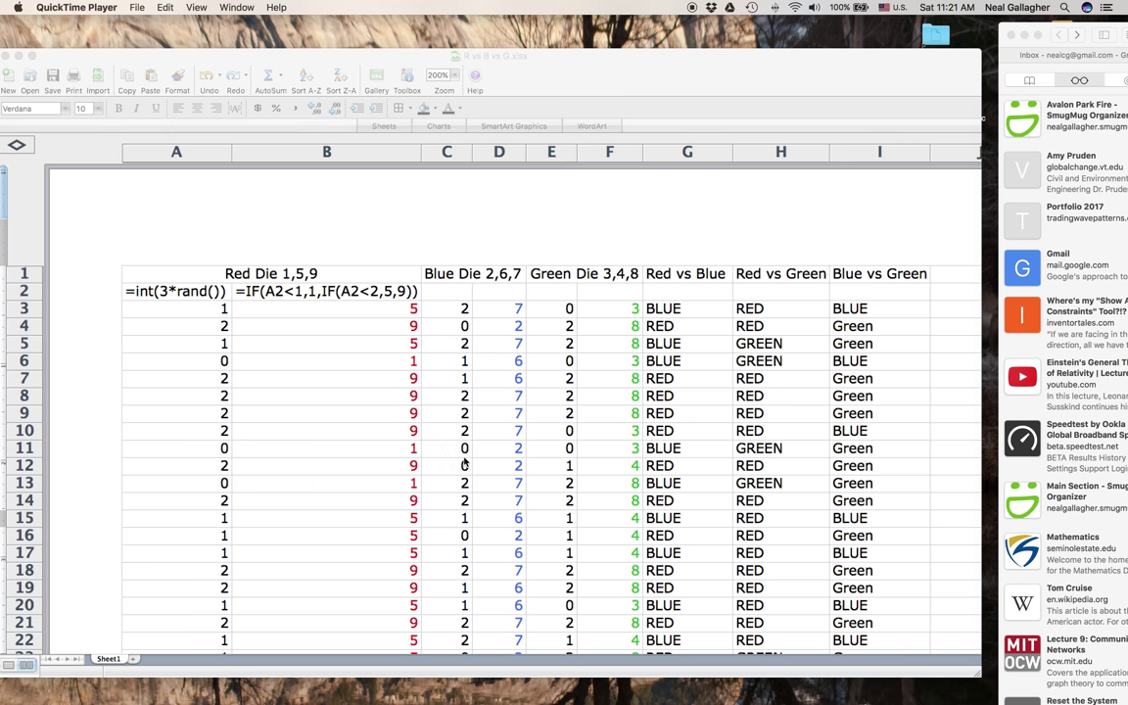
# Step: Inspect the blue die formula in D3 and the Red vs Blue comparison formula in G3
pyautogui.click(496, 314)
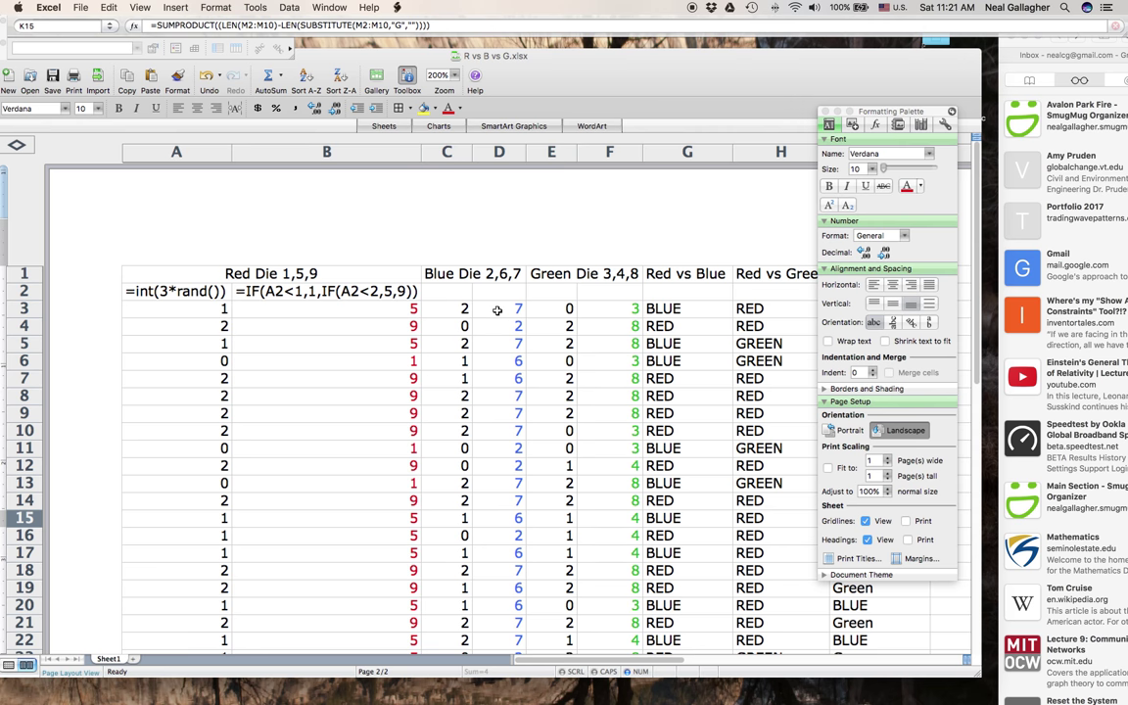
pyautogui.click(497, 310)
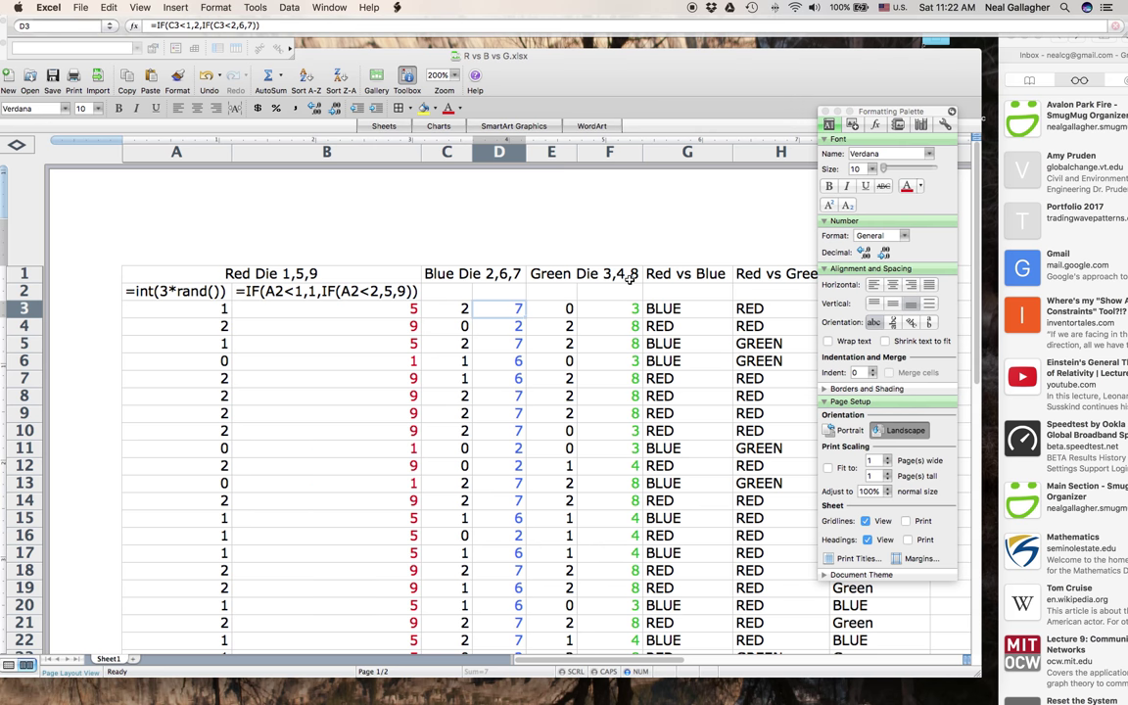
pyautogui.moveTo(666, 89); pyautogui.dragTo(539, 63)
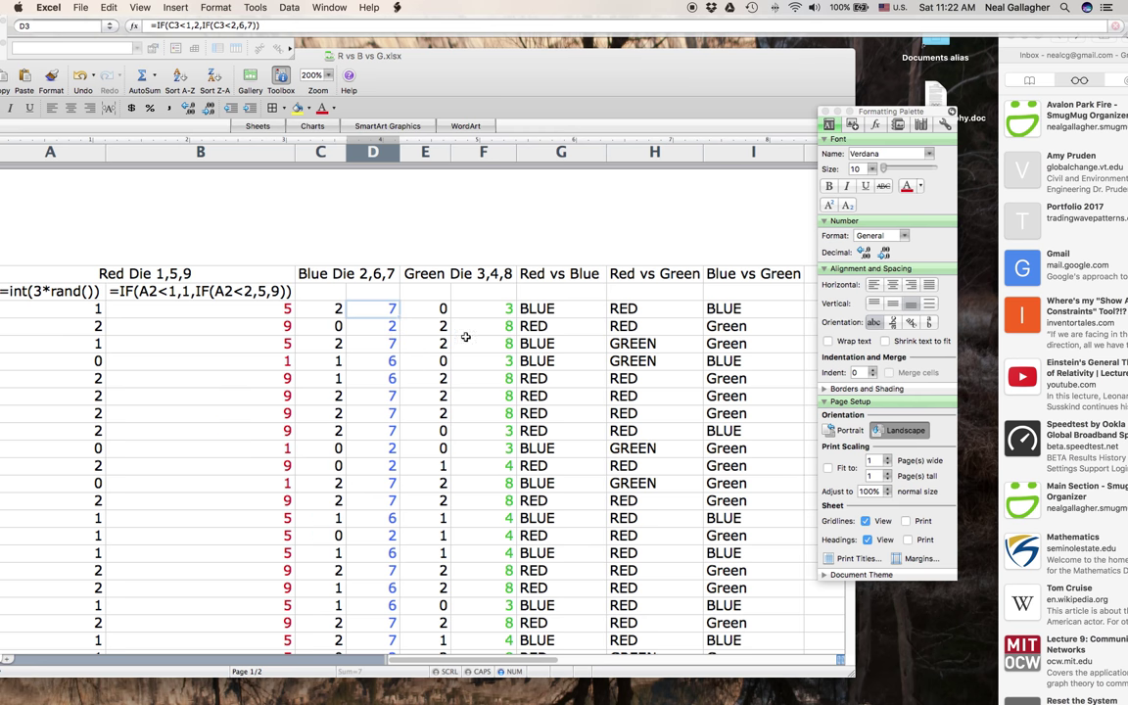
pyautogui.click(557, 309)
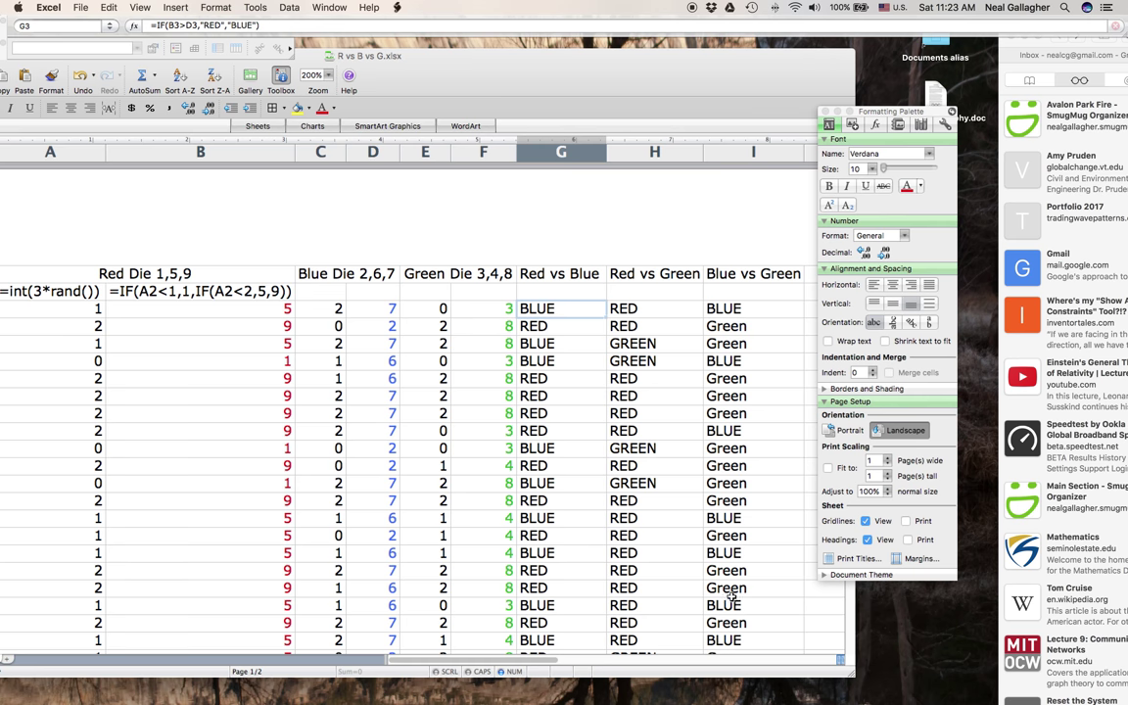
# Step: Examine the simulated rolls and the Red v Green, Red v Blue and Blue v Green outcome tables in columns K to S
pyautogui.moveTo(651, 86); pyautogui.dragTo(595, 87)
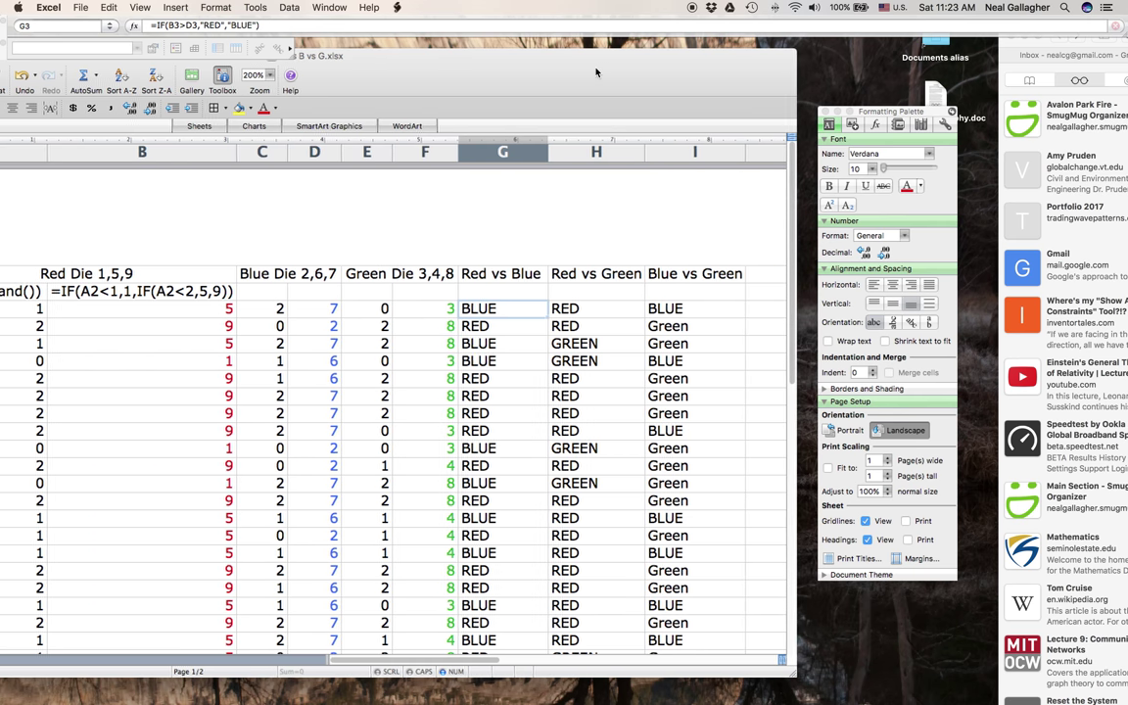
pyautogui.scroll(-5, 573, 361)
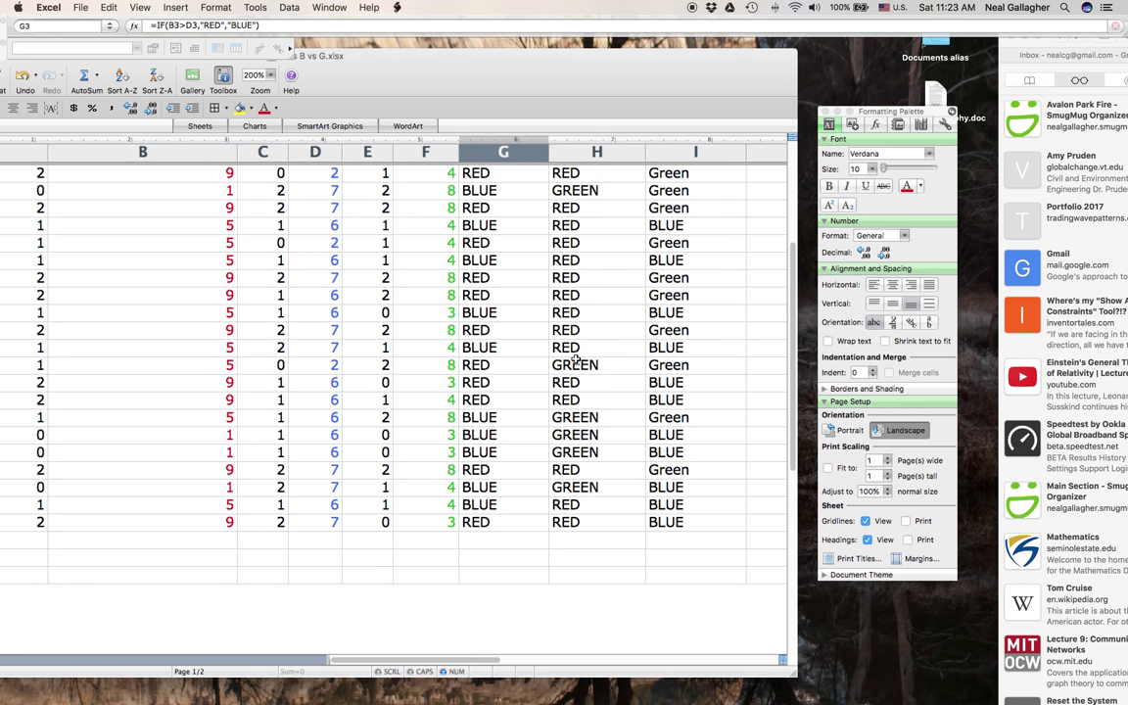
pyautogui.scroll(5, 576, 360)
pyautogui.hscroll(3, 576, 360)
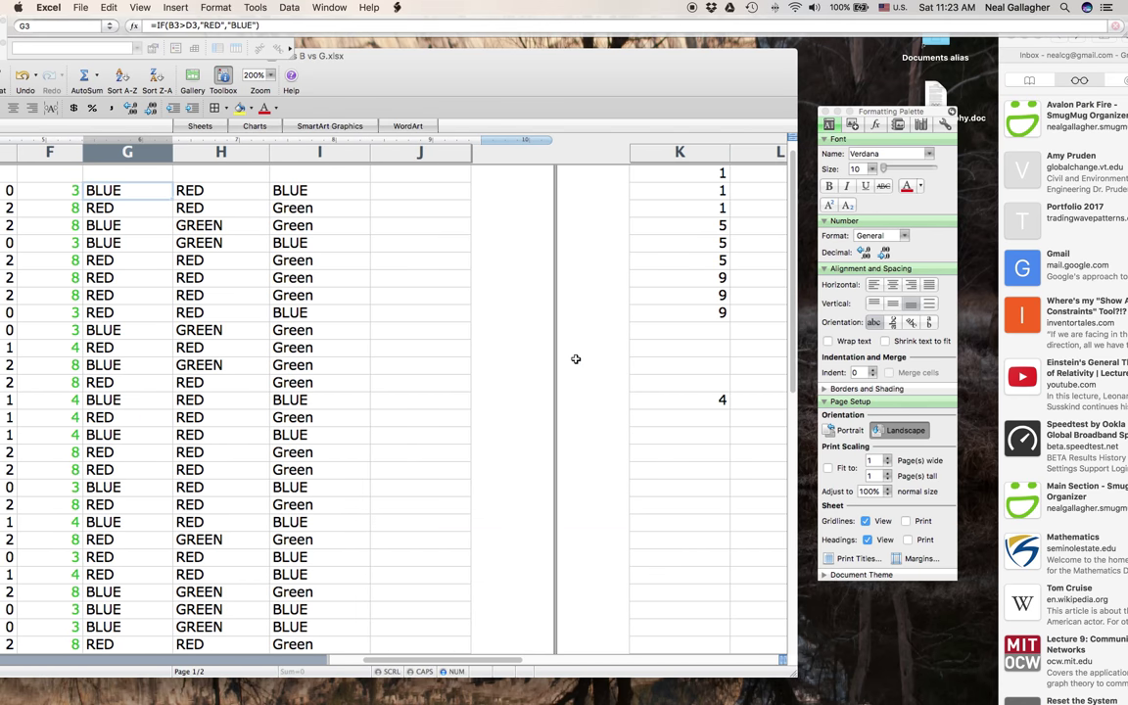
pyautogui.hscroll(5, 575, 360)
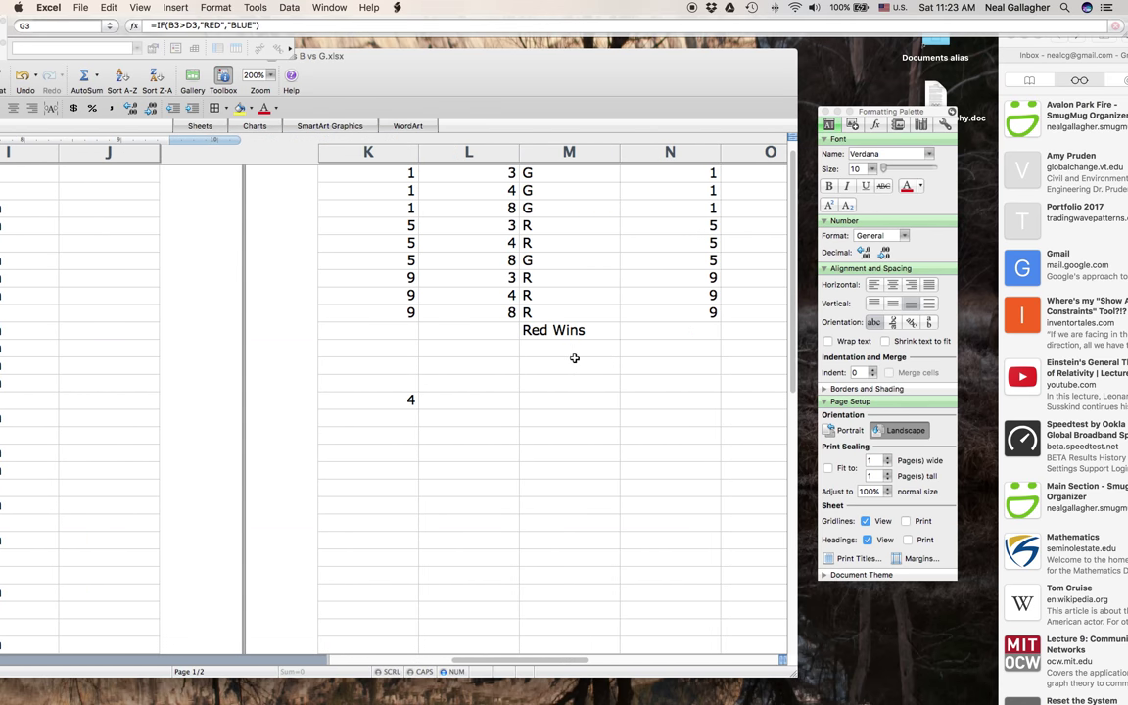
pyautogui.hscroll(1, 572, 355)
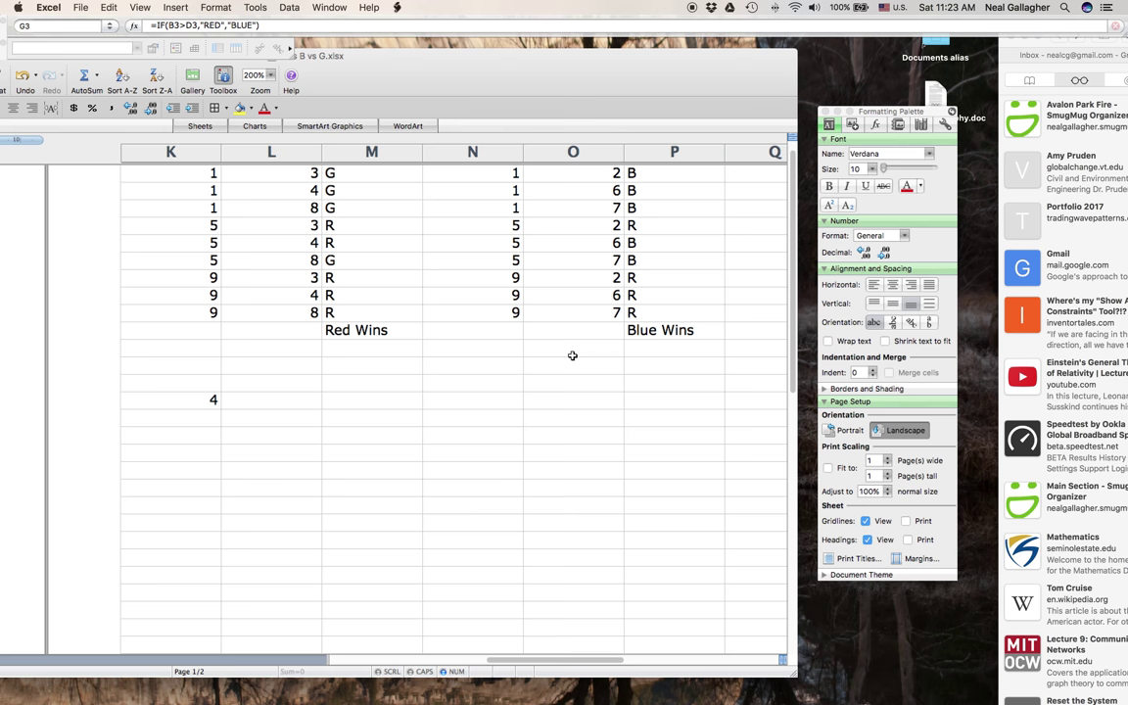
pyautogui.scroll(3, 572, 356)
pyautogui.hscroll(2, 572, 356)
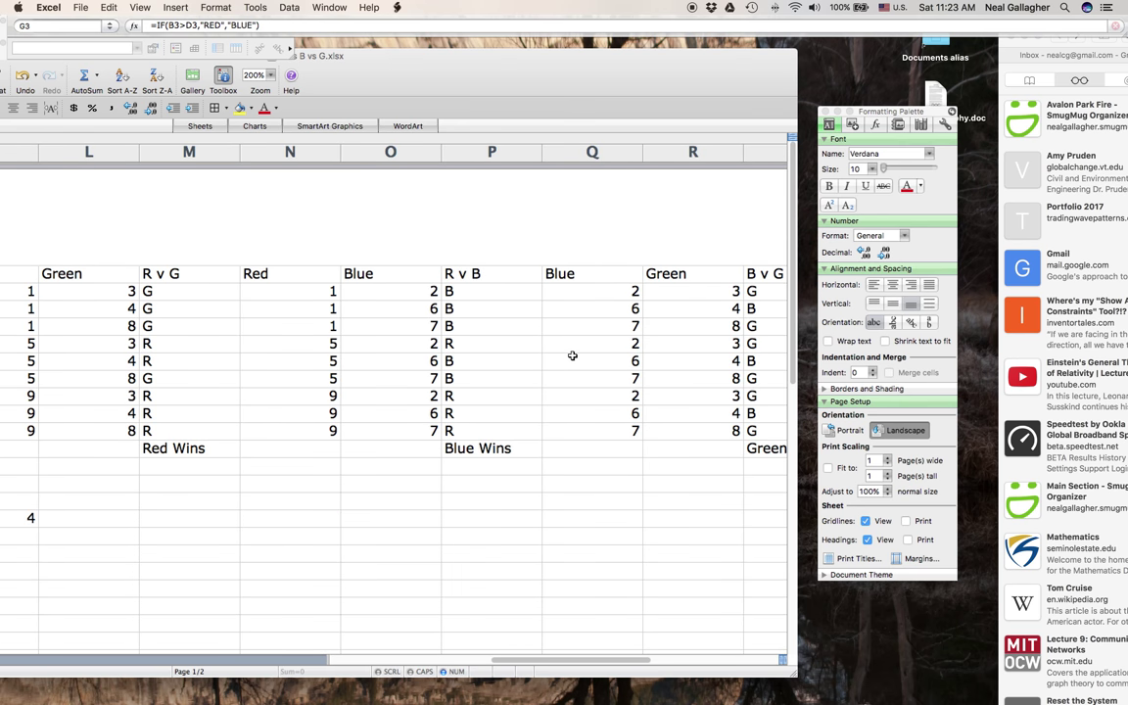
pyautogui.hscroll(-2, 572, 356)
pyautogui.hscroll(-2, 572, 355)
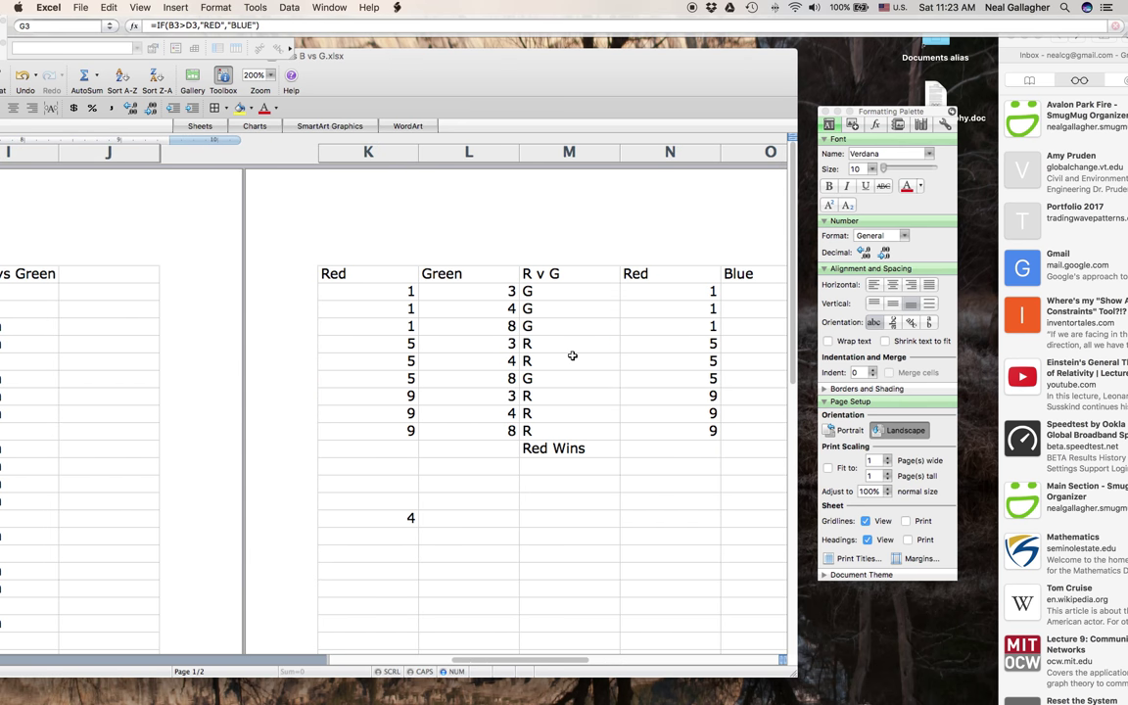
pyautogui.hscroll(2, 572, 355)
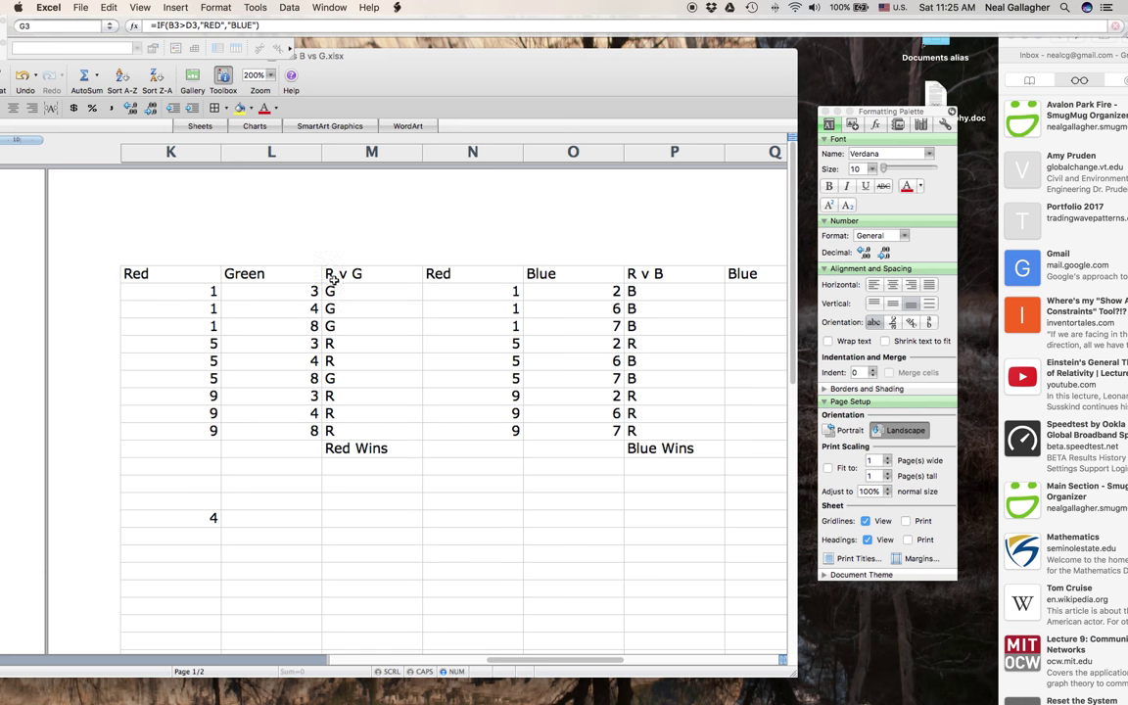
pyautogui.hscroll(5, 507, 331)
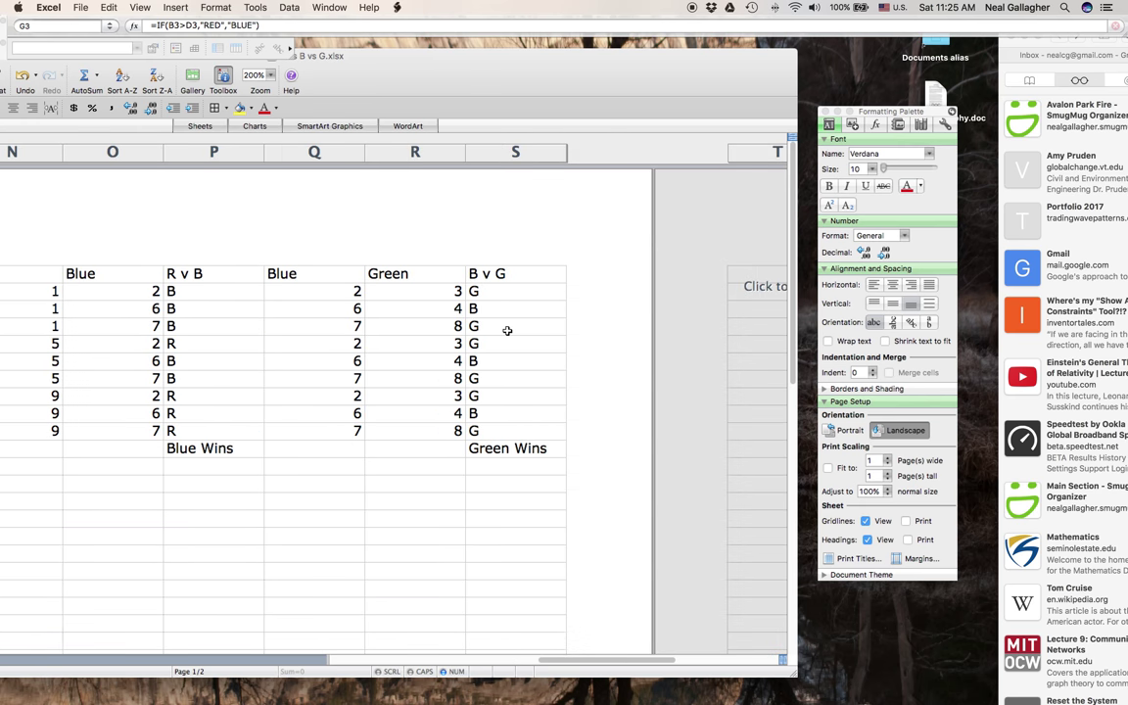
pyautogui.hscroll(-2, 507, 331)
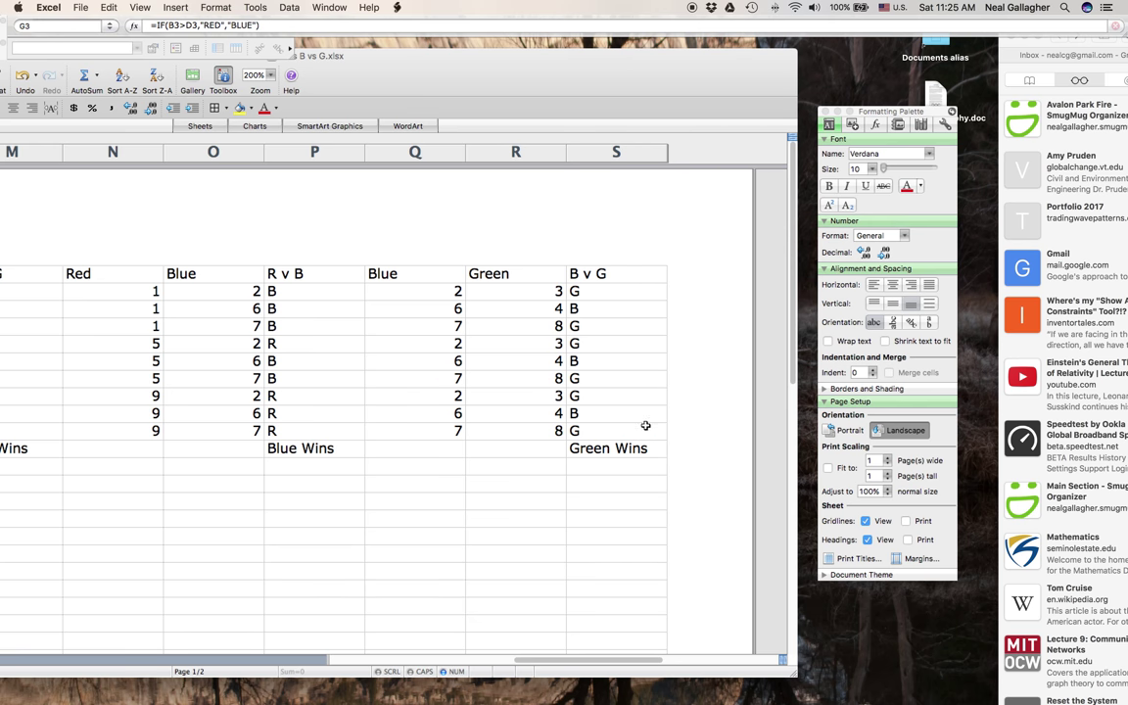
pyautogui.hscroll(-3, 599, 433)
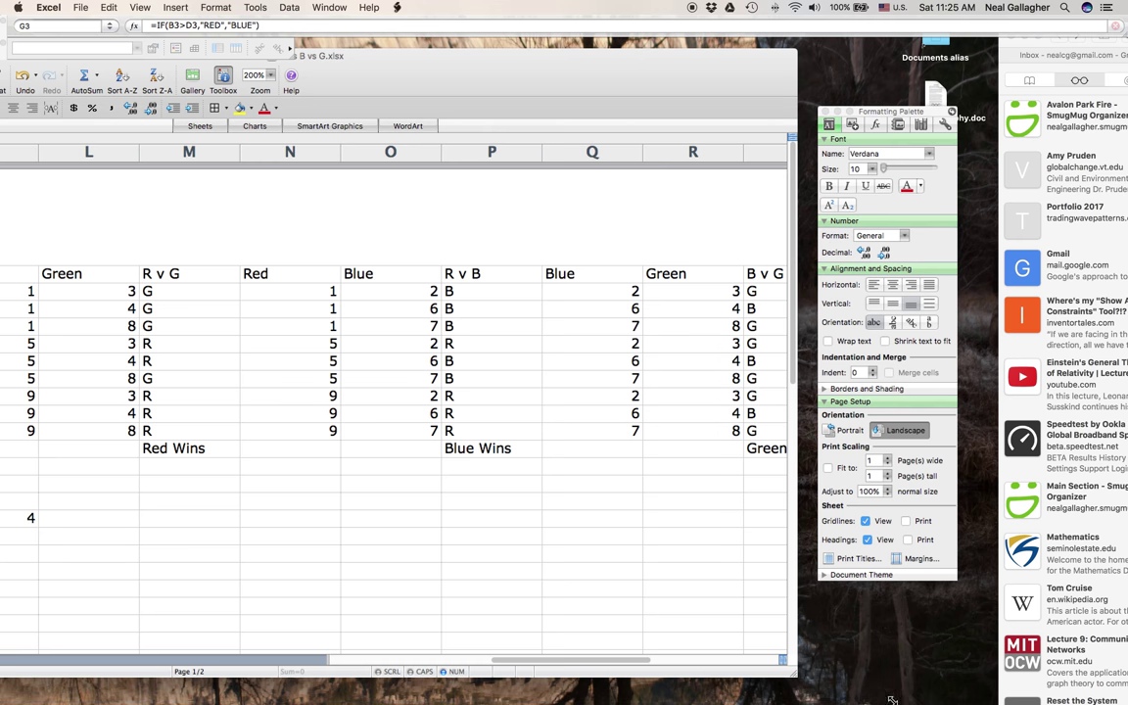
# Step: Enlarge and reposition the workbook window and move the Formatting Palette aside so the outcome tables in columns K to S are unobstructed
pyautogui.moveTo(795, 674); pyautogui.dragTo(899, 702)
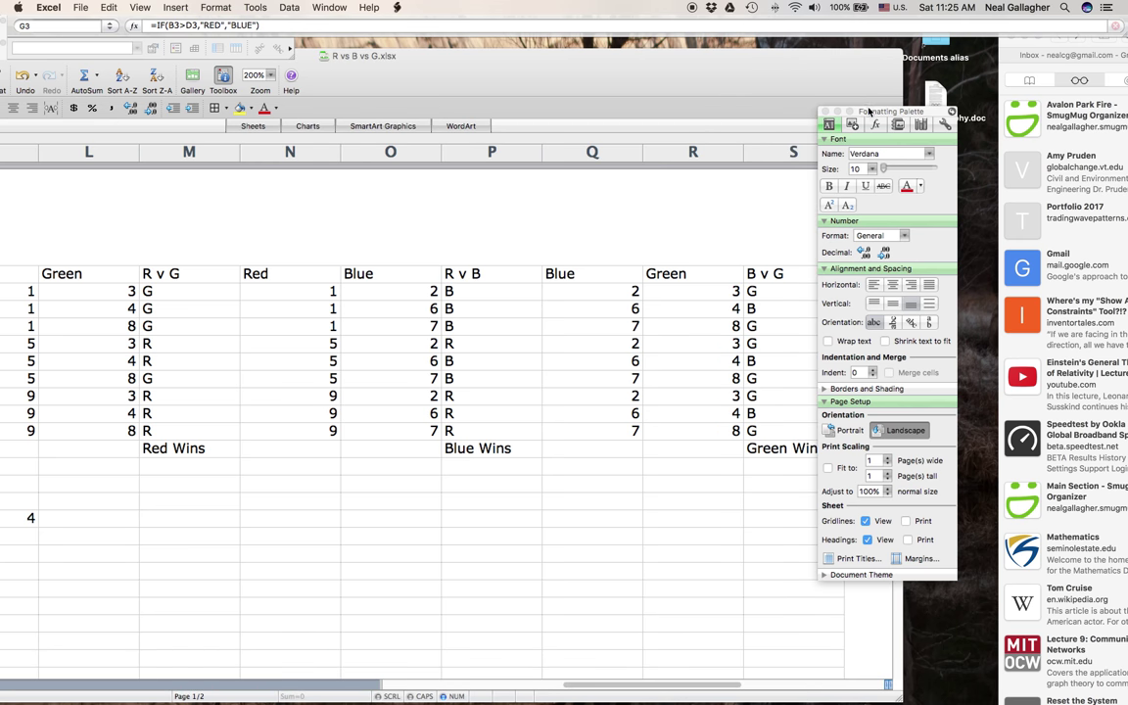
pyautogui.moveTo(848, 111); pyautogui.dragTo(978, 124)
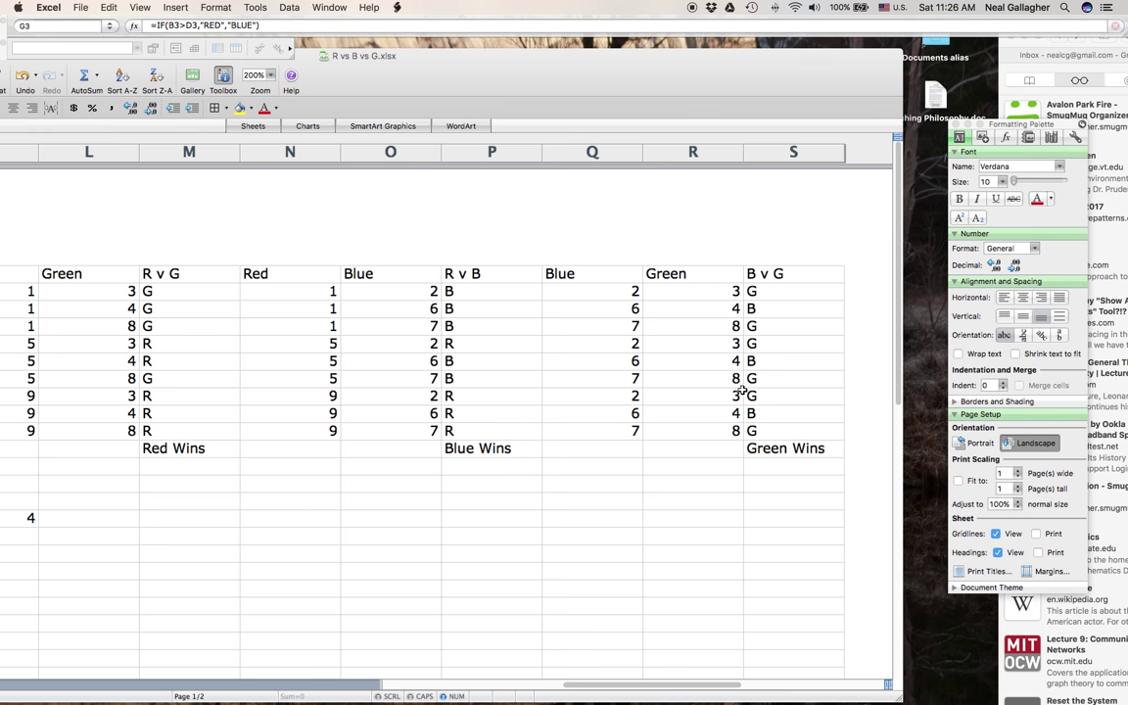
pyautogui.moveTo(629, 81); pyautogui.dragTo(811, 75)
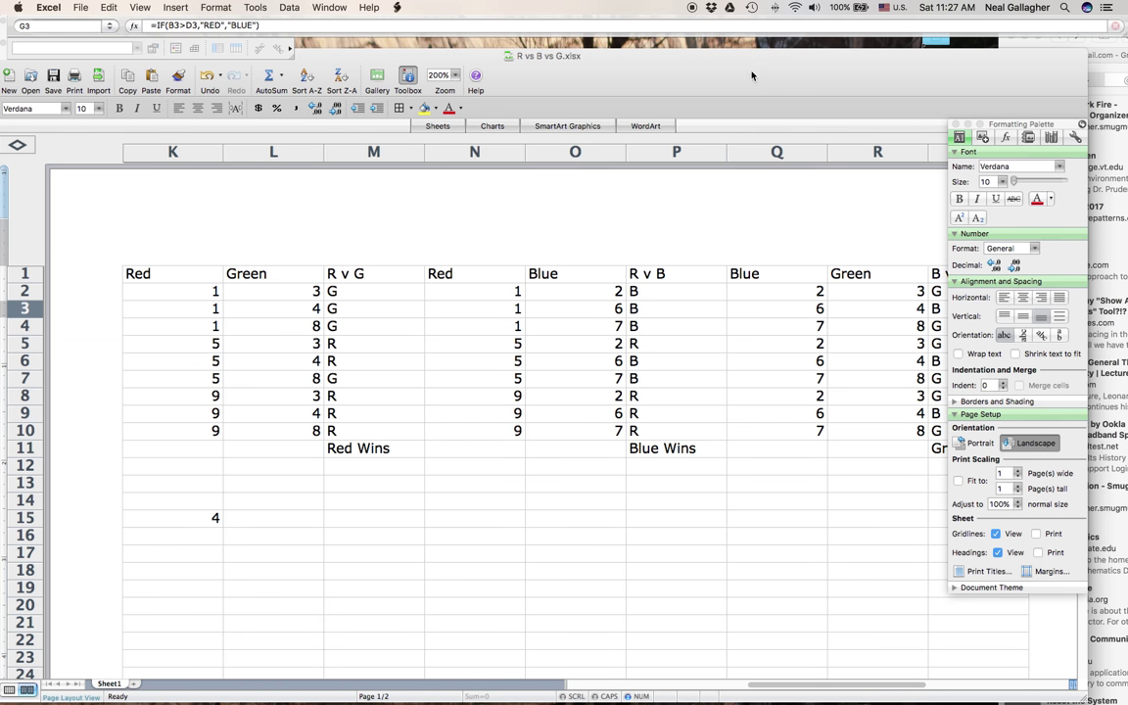
pyautogui.moveTo(670, 59); pyautogui.dragTo(599, 58)
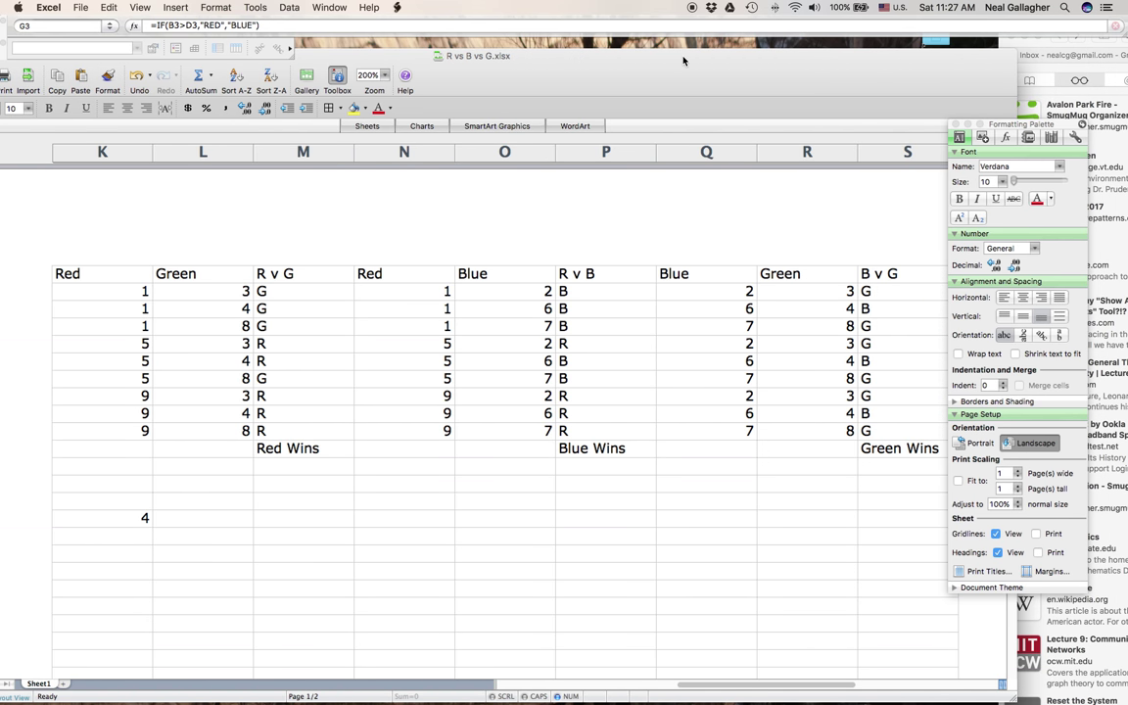
# Step: Switch to Safari and read the Exceljet explanation of counting specific characters in a range with SUMPRODUCT, LEN and SUBSTITUTE
pyautogui.click(1019, 37)
pyautogui.moveTo(1019, 37); pyautogui.dragTo(26, 8)
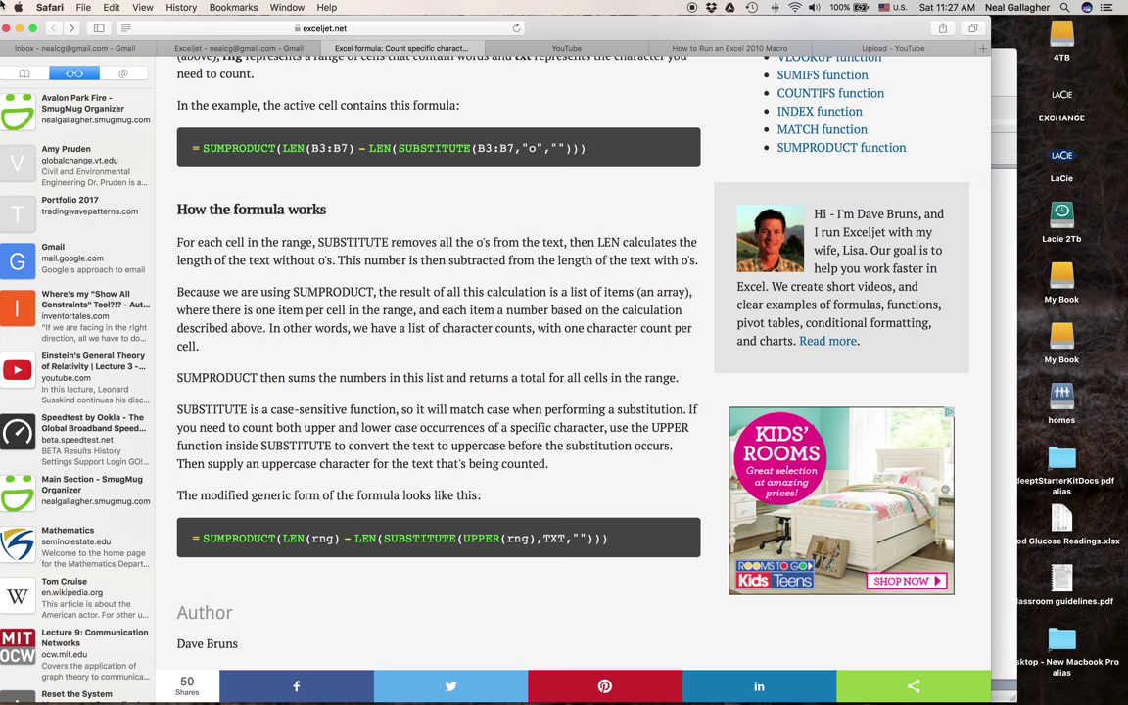
pyautogui.scroll(5, 249, 292)
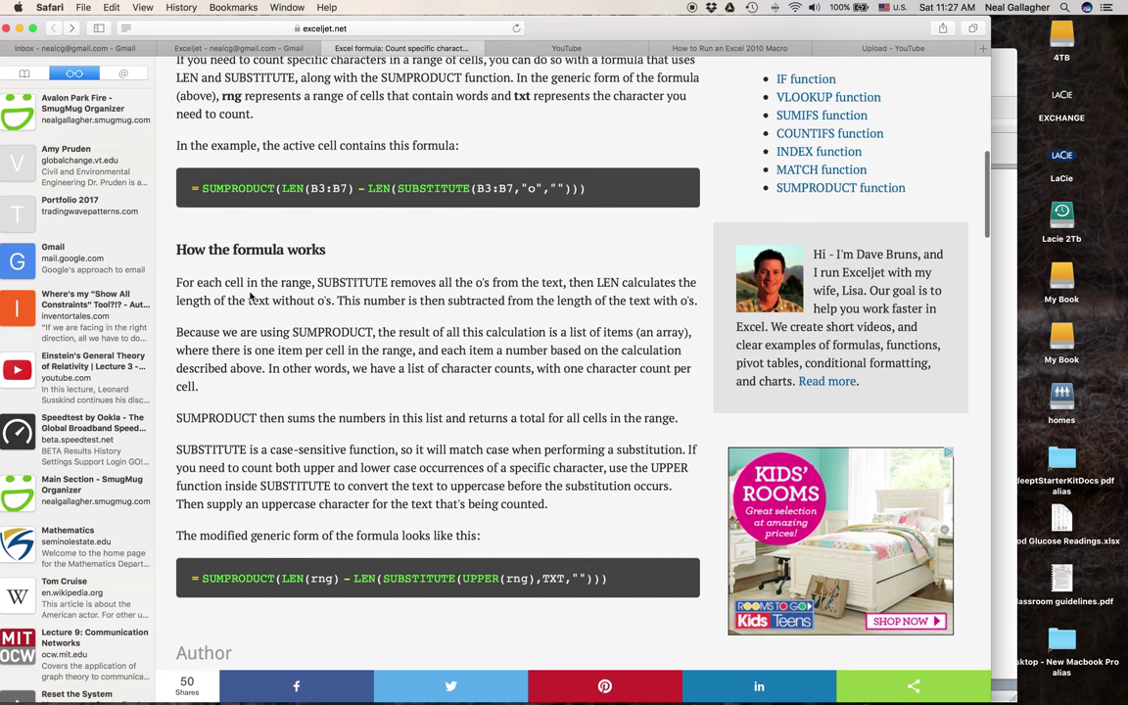
pyautogui.scroll(4, 250, 294)
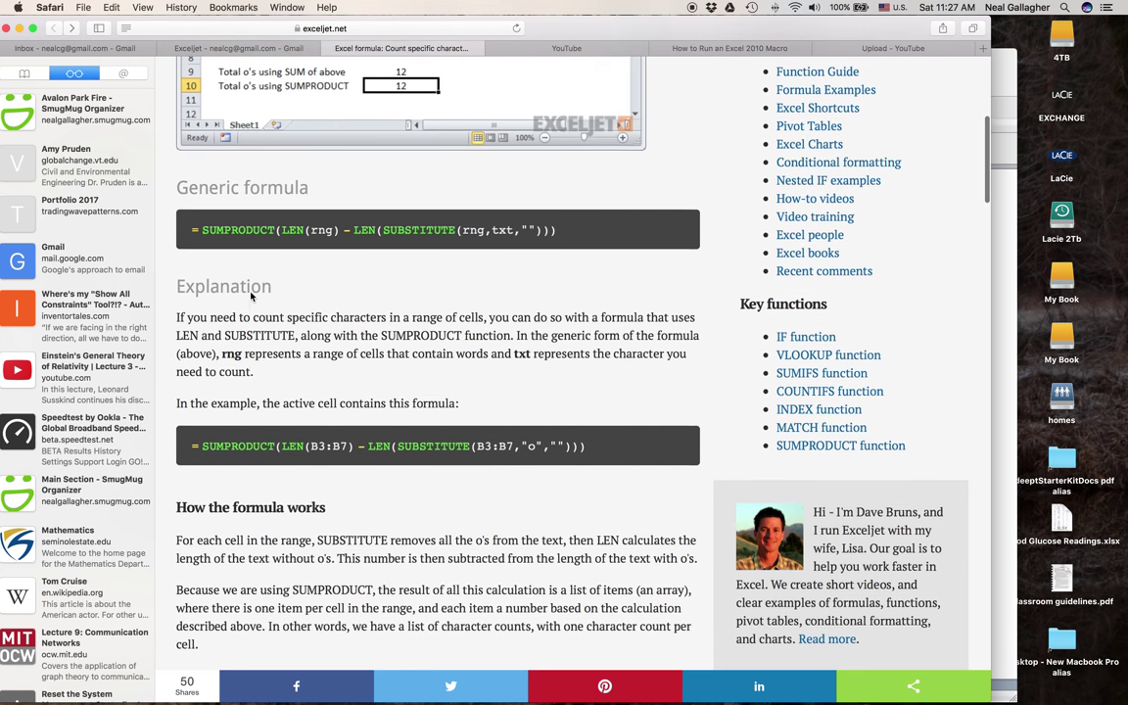
pyautogui.scroll(-10, 250, 290)
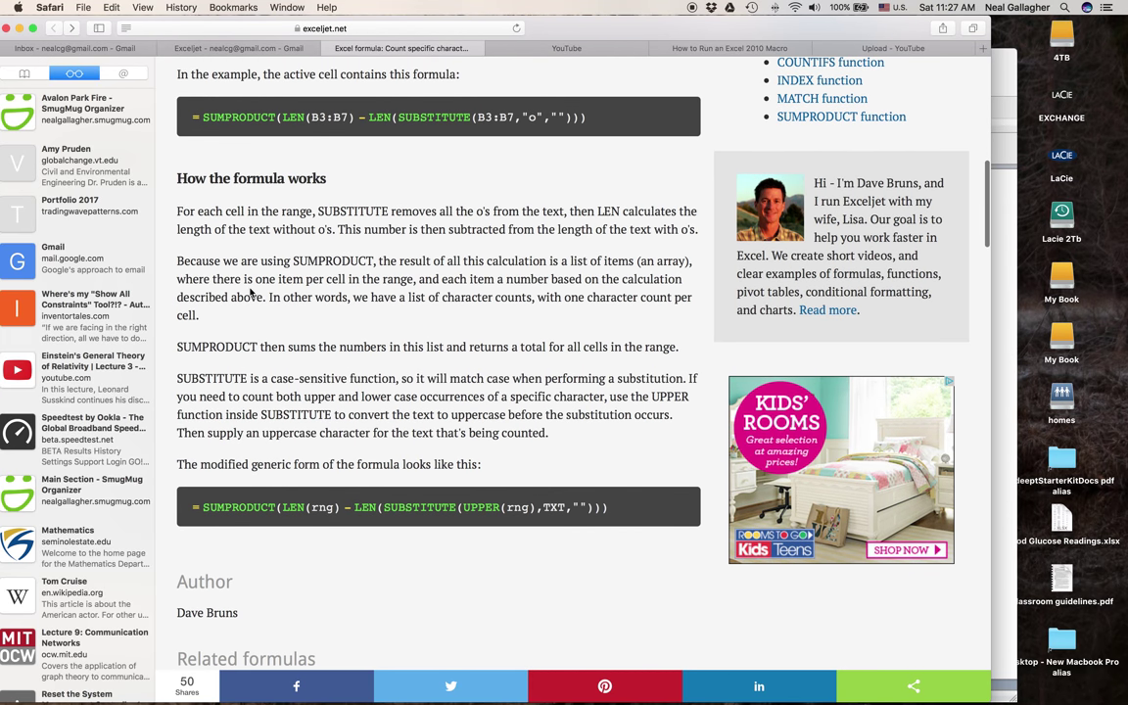
pyautogui.scroll(3, 252, 291)
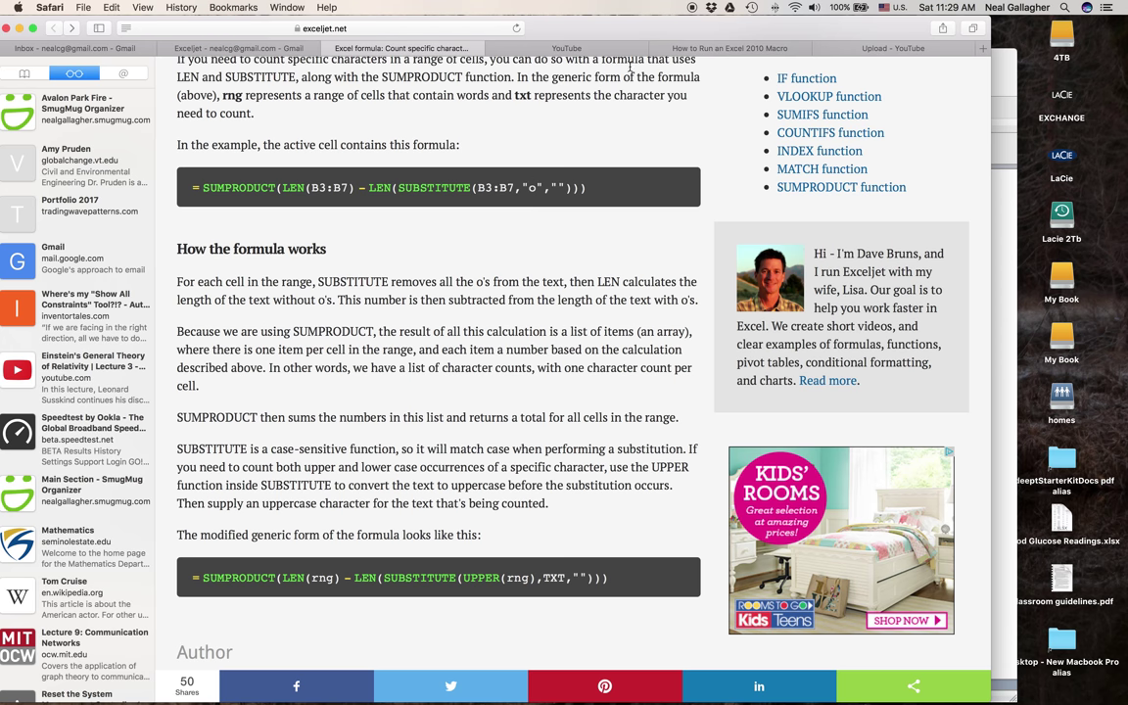
# Step: Return to the Excel workbook and inspect the R v G formulas in M2 and M10 and the SUMPRODUCT count formula in K15
pyautogui.hotkey('ctrl', 'alt', 'Right')
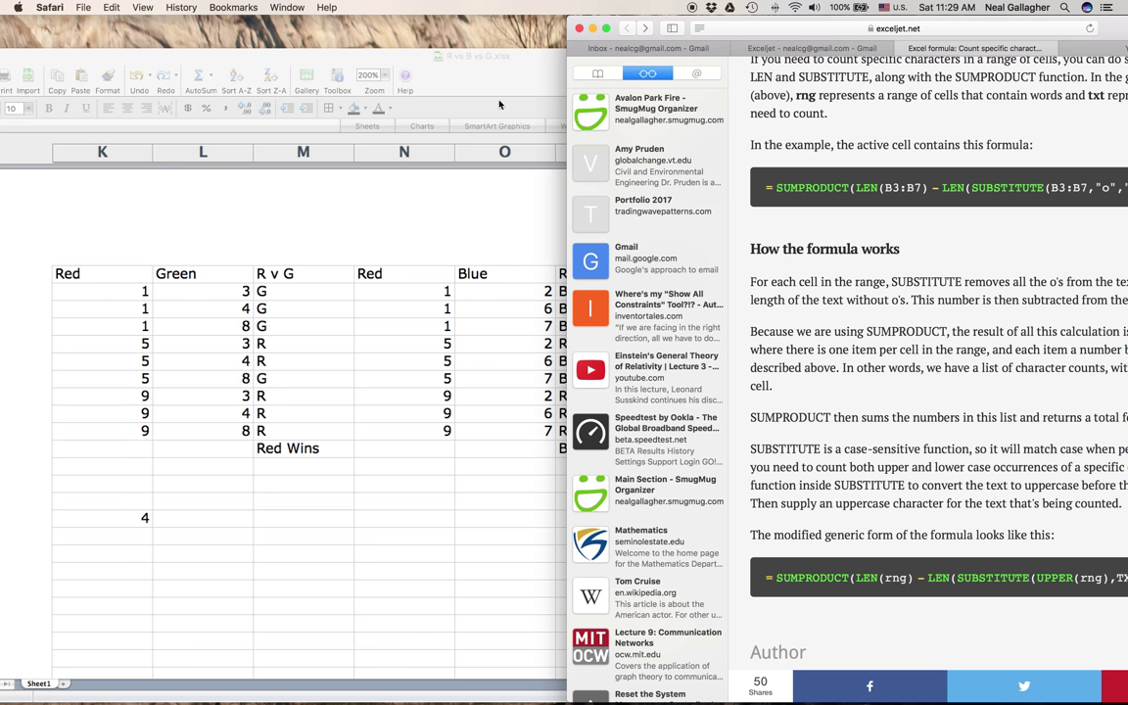
pyautogui.click(485, 89)
pyautogui.doubleClick(598, 56)
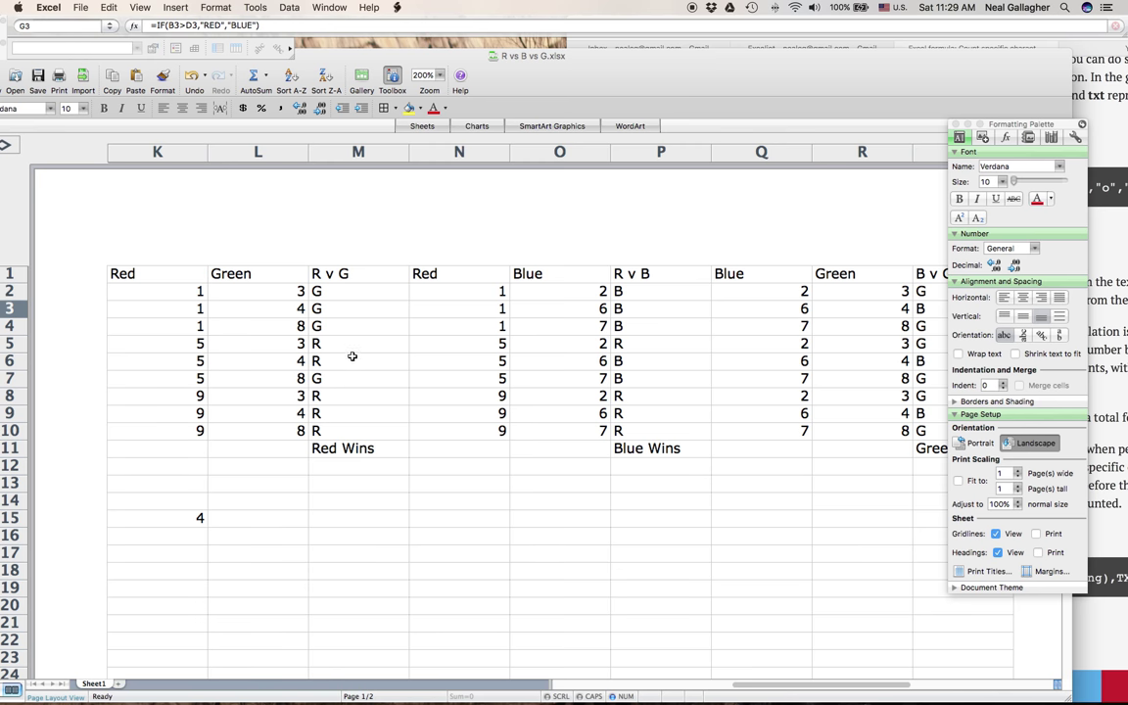
pyautogui.click(321, 293)
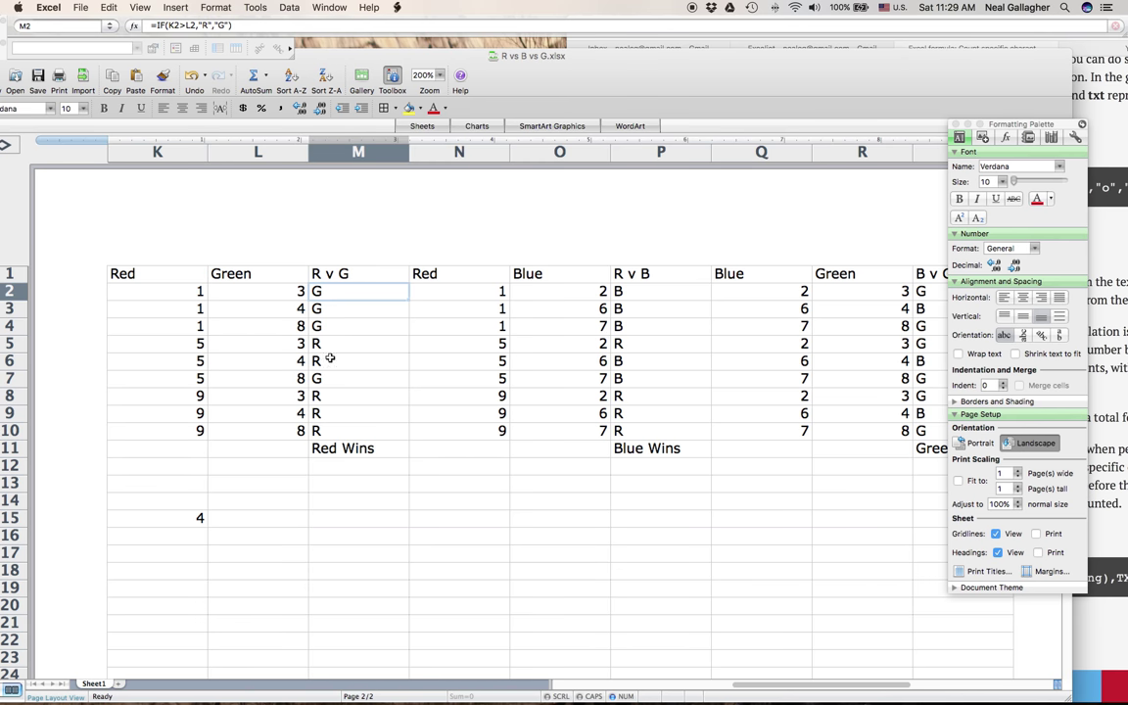
pyautogui.click(337, 432)
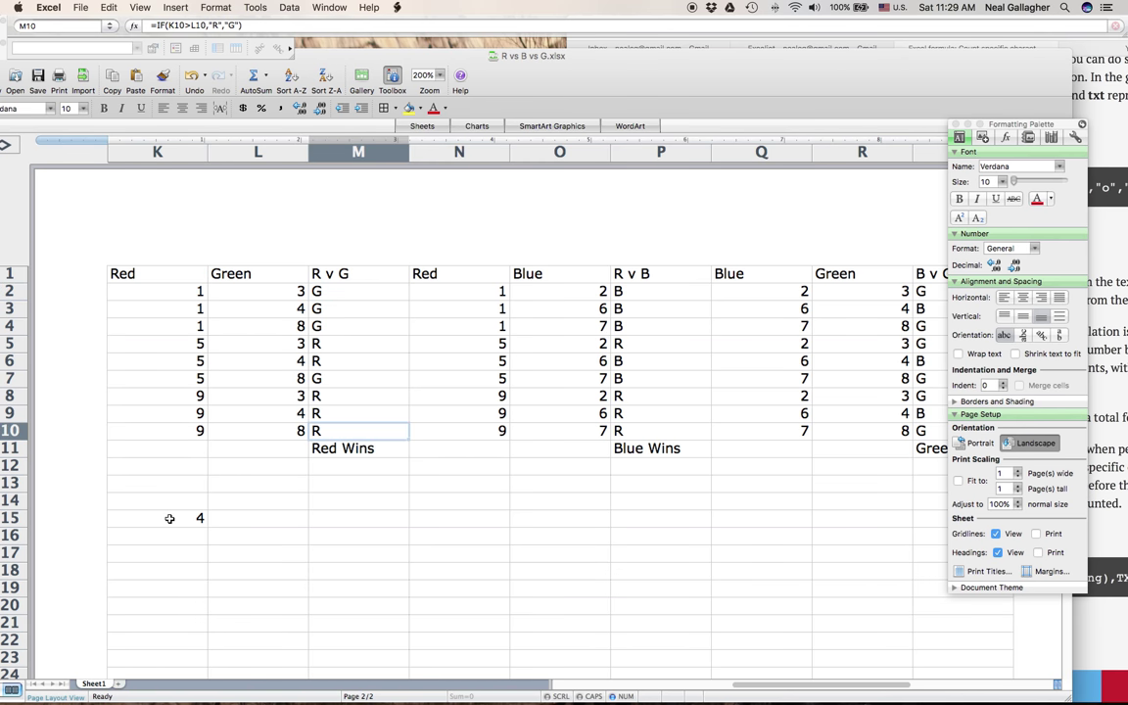
pyautogui.rightClick(170, 518)
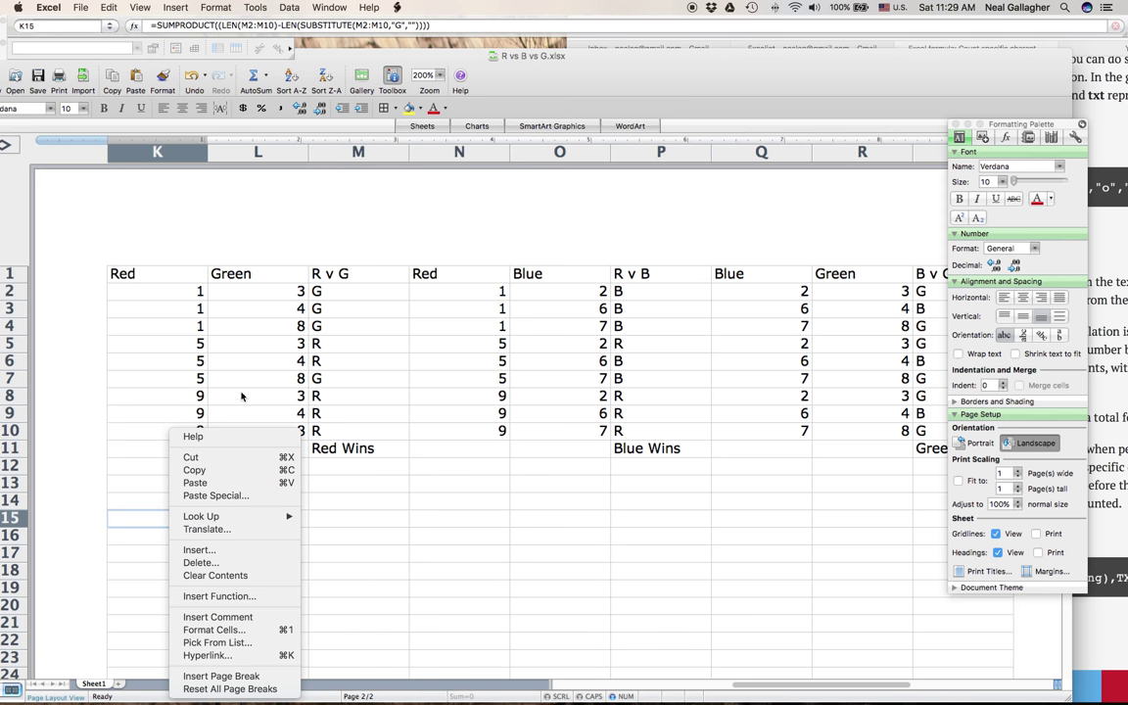
pyautogui.click(446, 27)
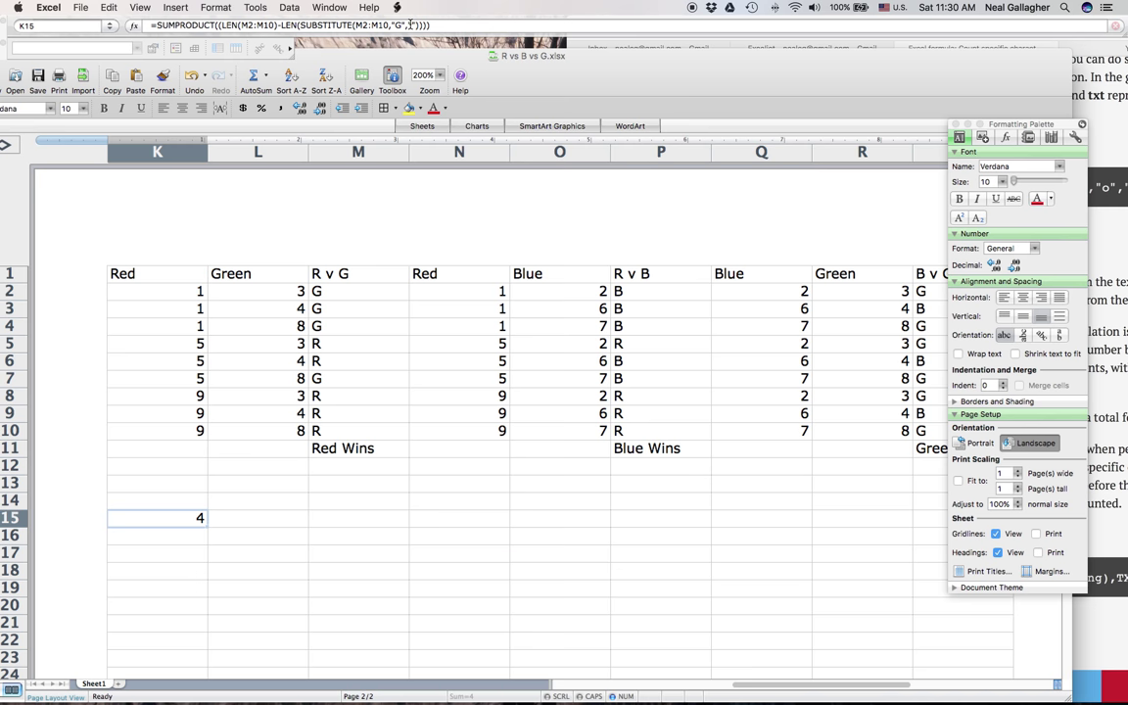
pyautogui.write('"')
# Step: Move the SUMPRODUCT formula that counts G in M2:M10 from K15 to M15, and select the adjacent cell L15
pyautogui.moveTo(837, 69); pyautogui.dragTo(883, 69)
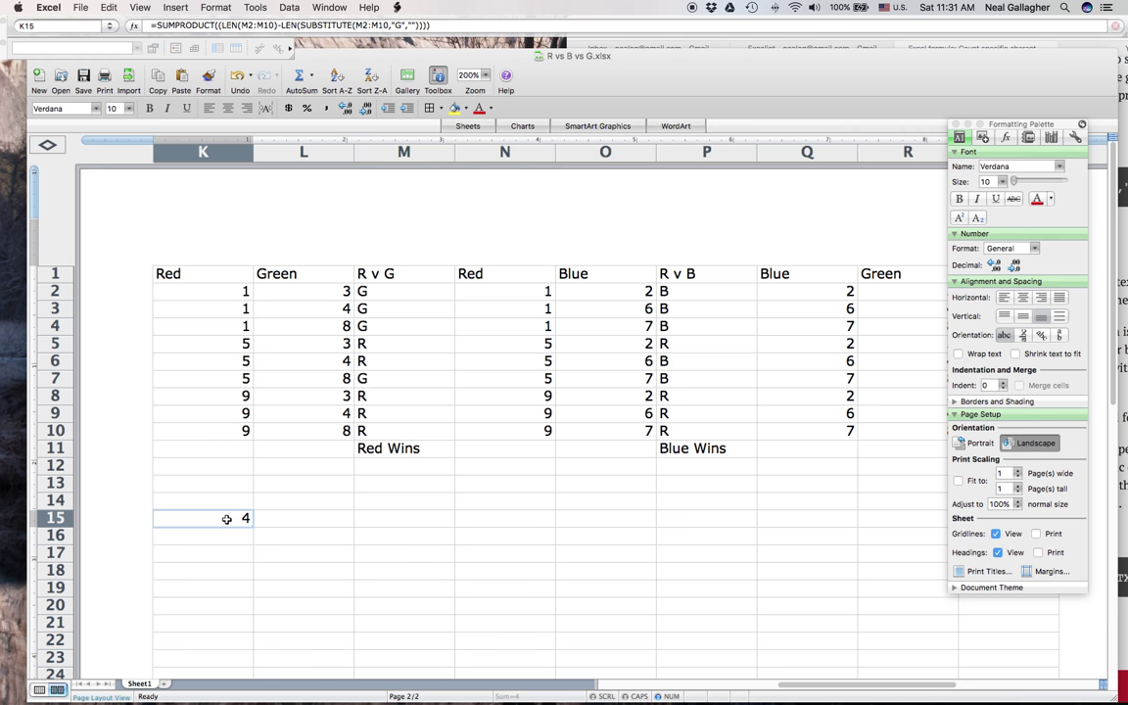
pyautogui.press('super+c')
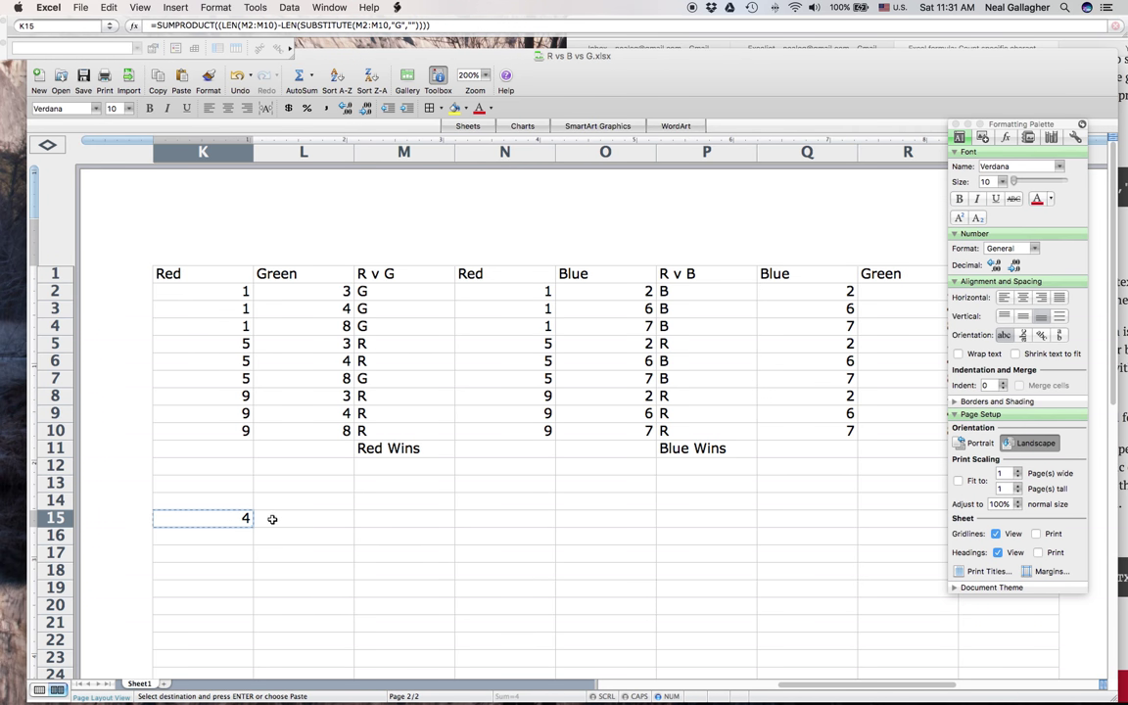
pyautogui.click(366, 520)
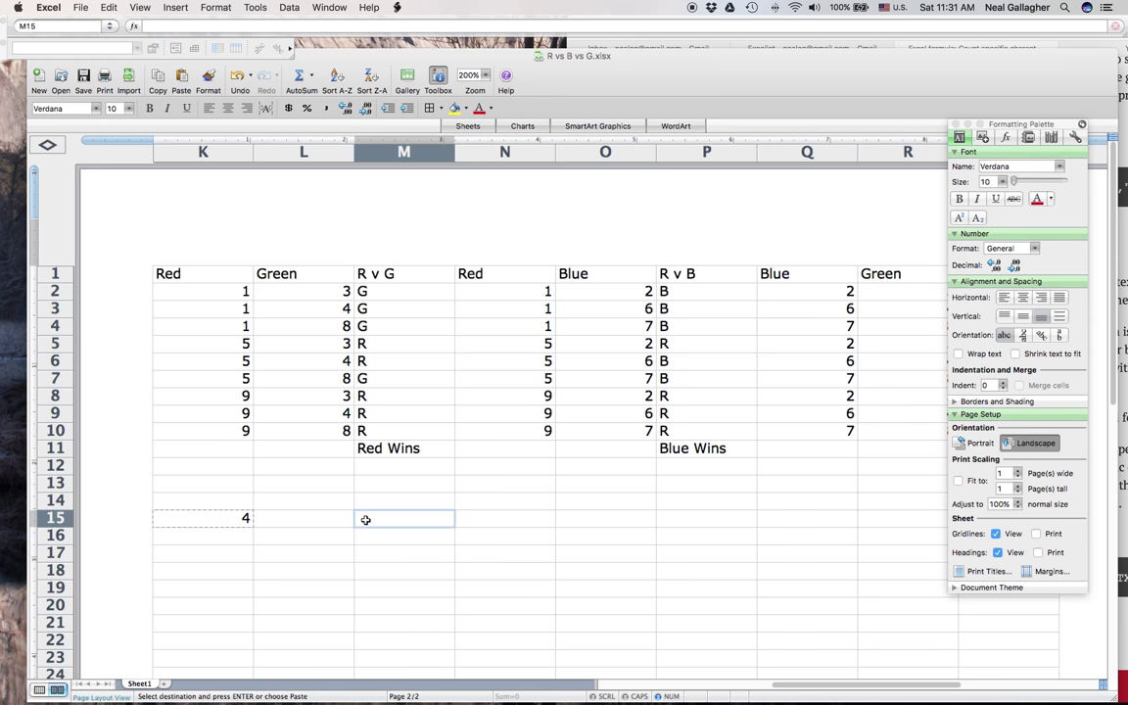
pyautogui.press('super+v')
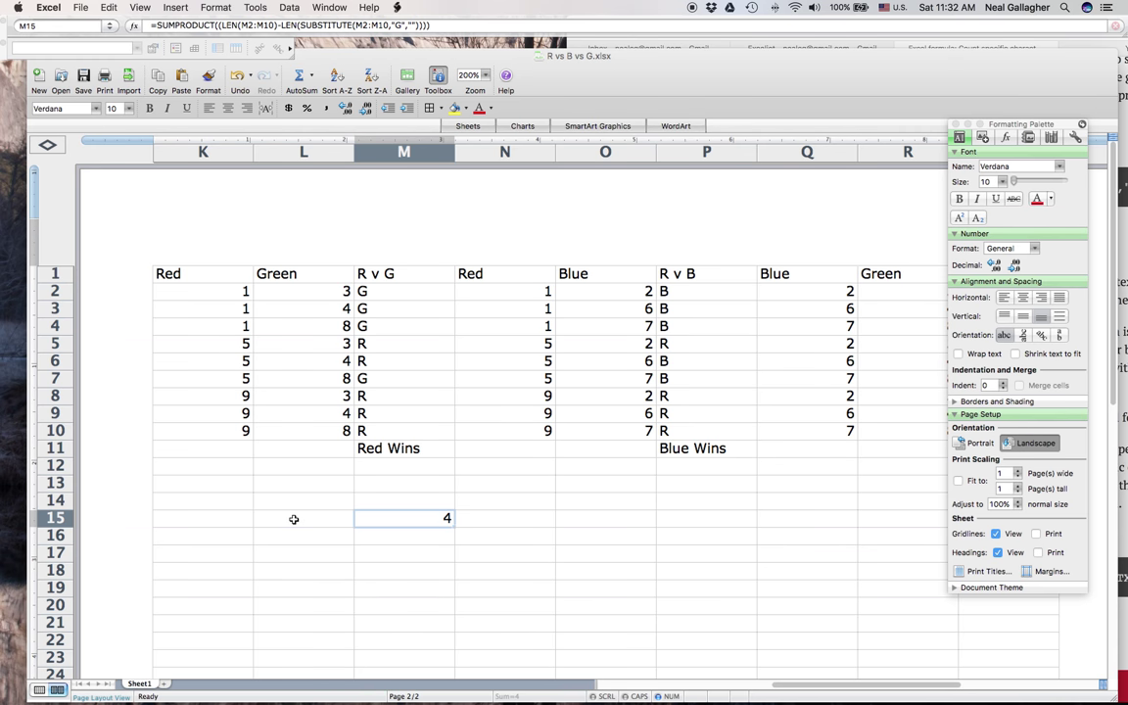
pyautogui.click(294, 519)
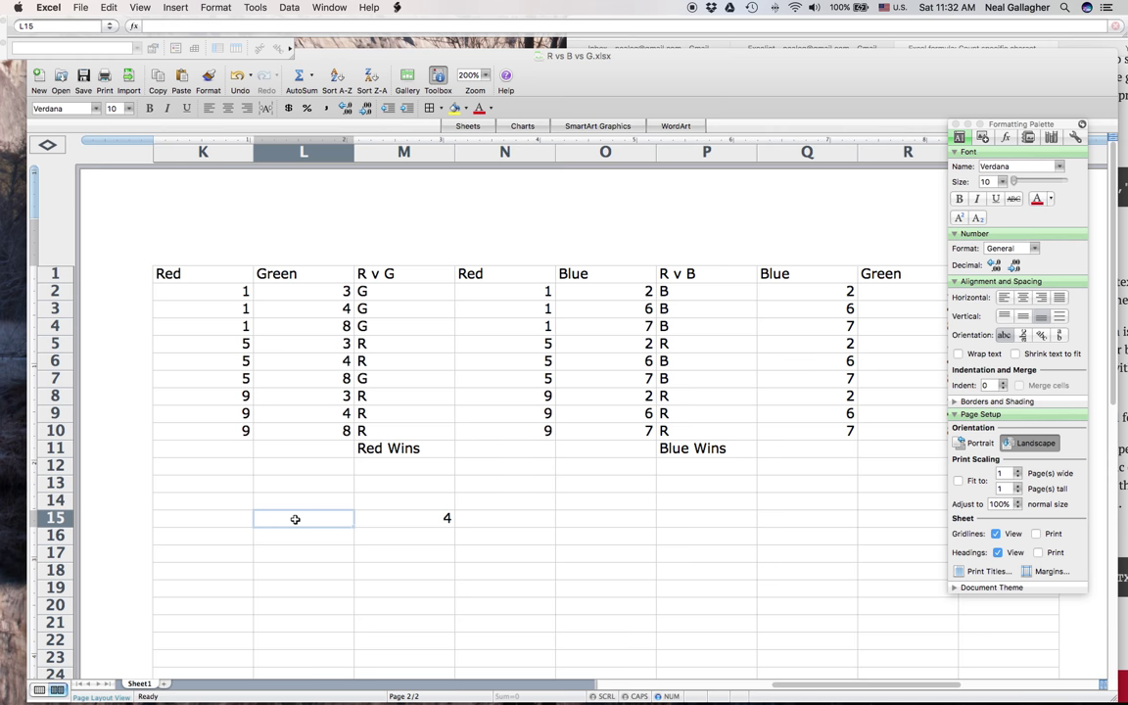
# Step: Start a label reading "Number o" in L15 and merge cells K15 and L15 into one cell
pyautogui.write('Number o')
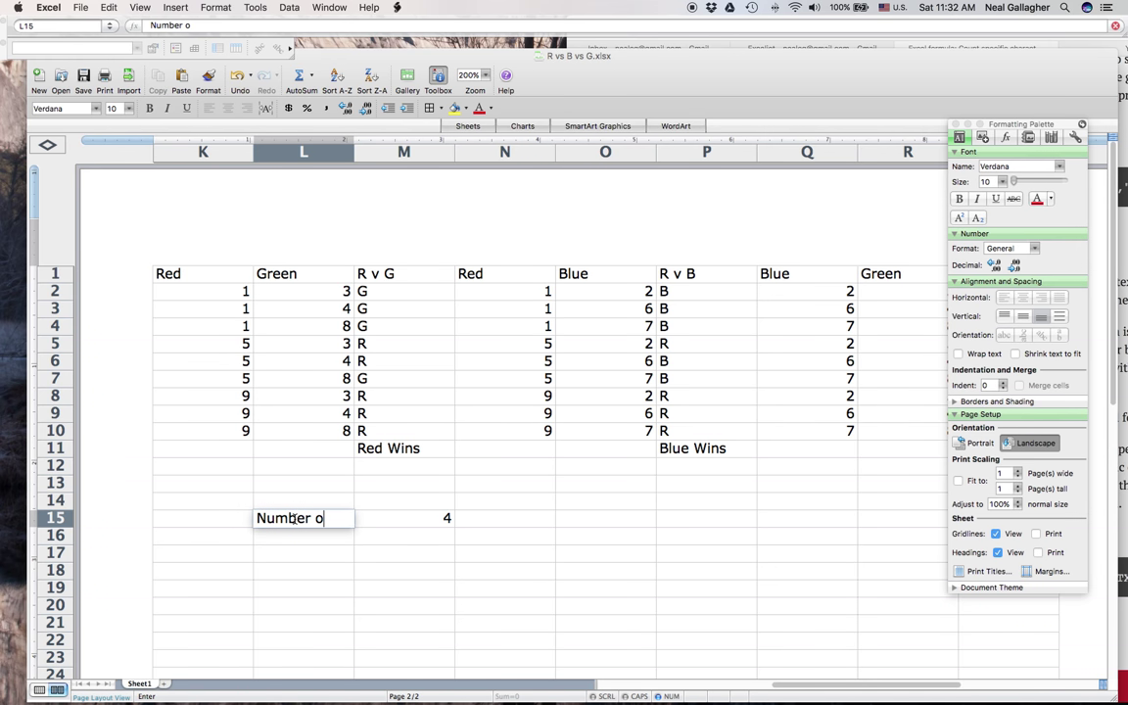
pyautogui.click(228, 519)
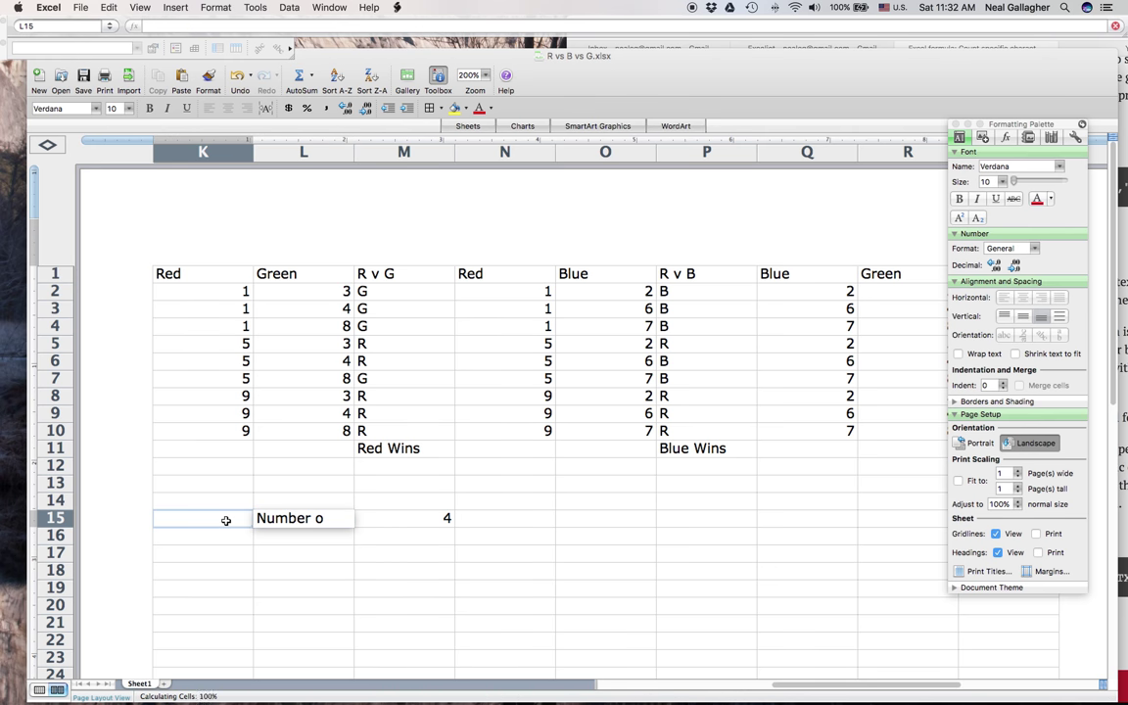
pyautogui.keyDown('shift'); pyautogui.click(327, 519); pyautogui.keyUp('shift')
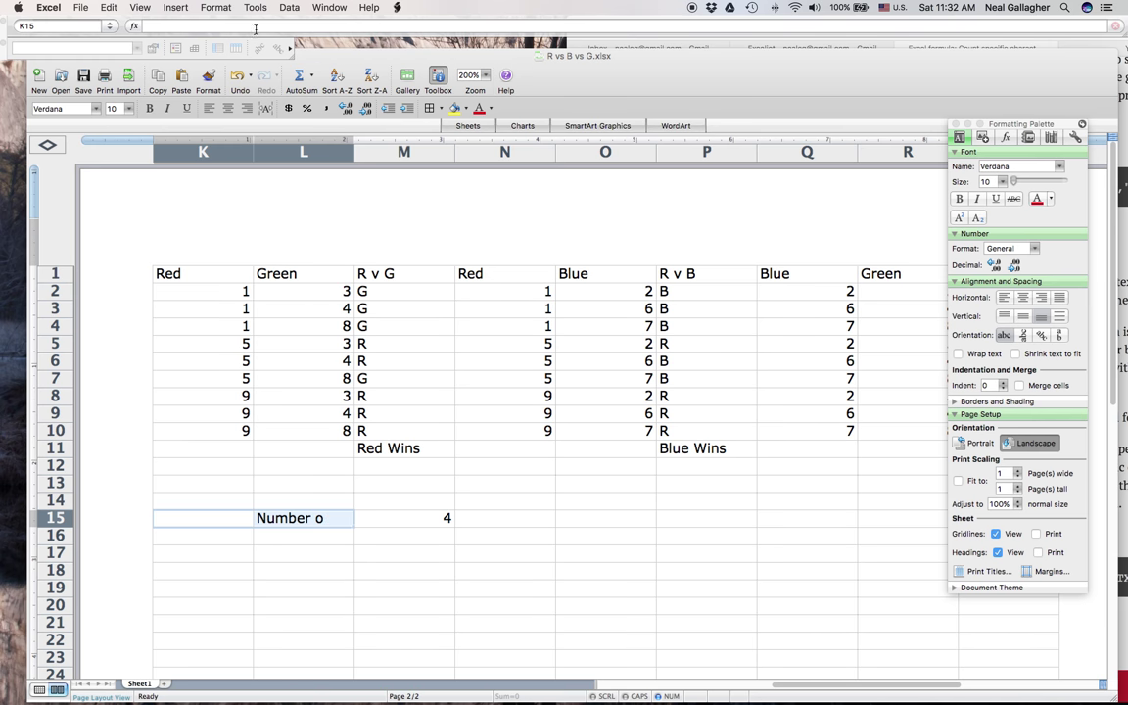
pyautogui.click(197, 9)
pyautogui.click(221, 24)
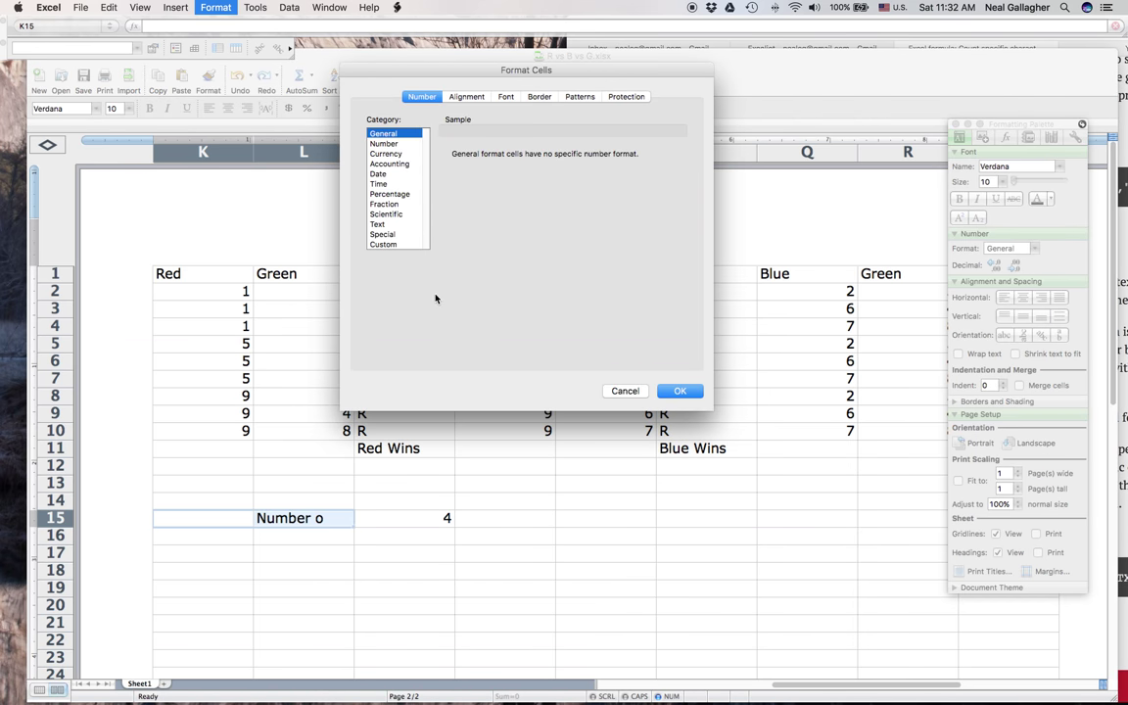
pyautogui.click(466, 96)
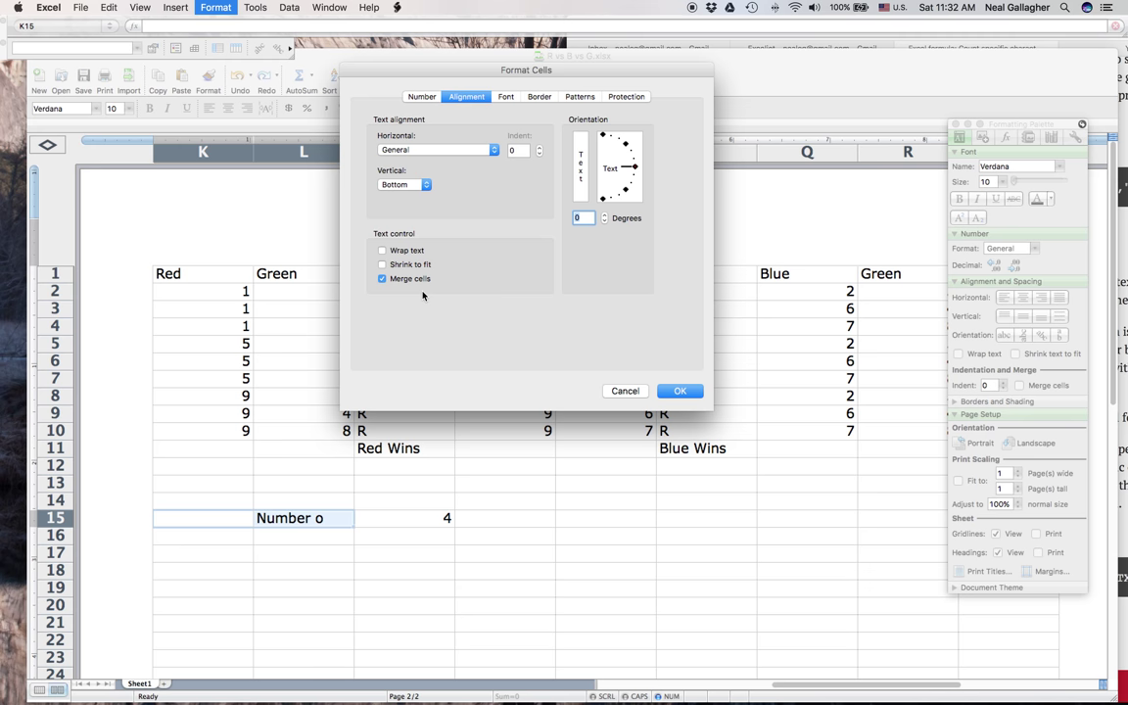
pyautogui.click(679, 392)
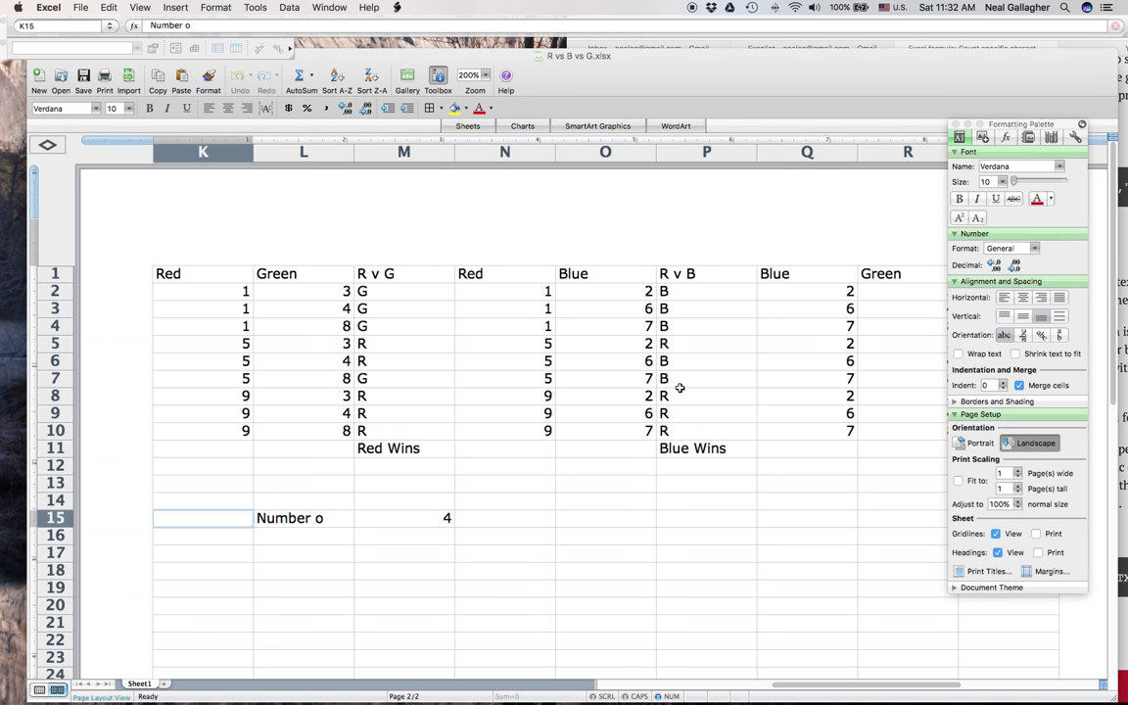
# Step: Complete the label in merged cell K15 as "Number of Green Wins", centred vertically and aligned right
pyautogui.doubleClick(232, 518)
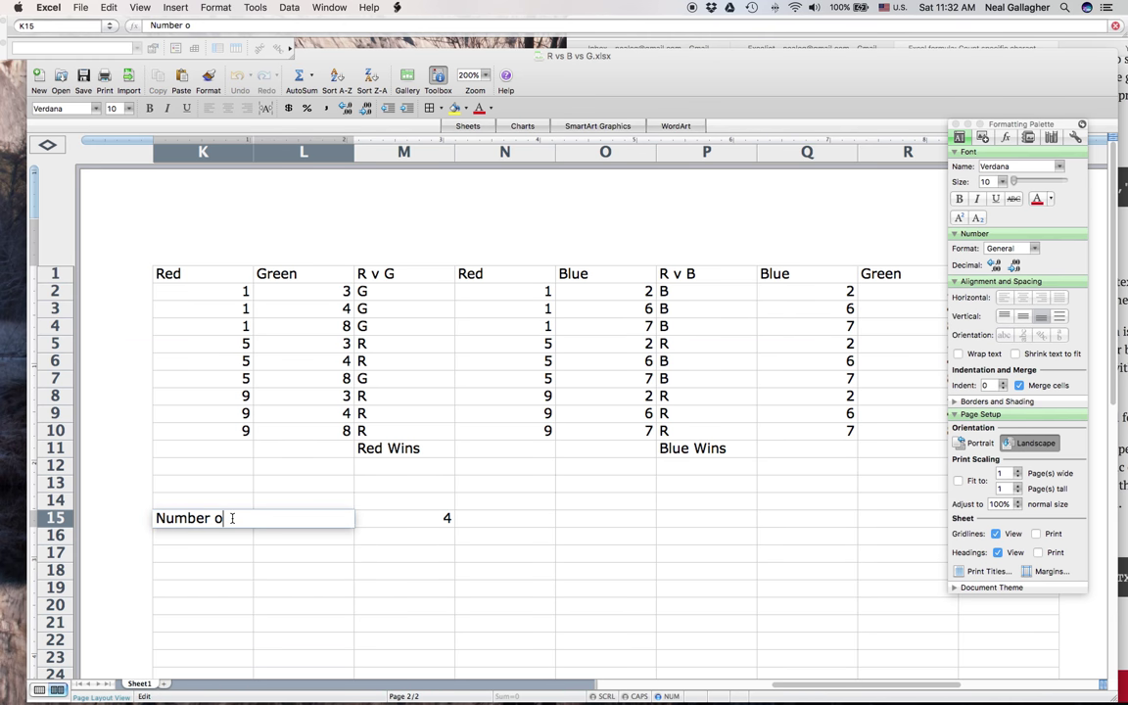
pyautogui.write('f Green Wins')
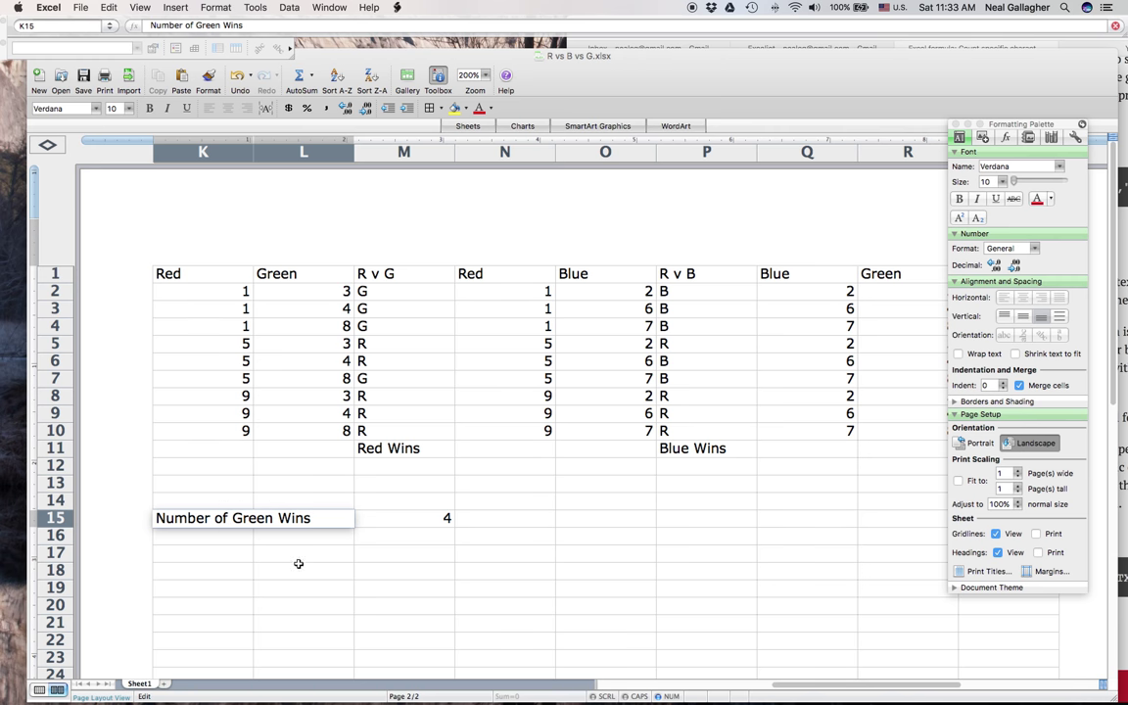
pyautogui.hscroll(3, 309, 549)
pyautogui.hscroll(-6, 309, 540)
pyautogui.hscroll(-4, 314, 542)
pyautogui.hscroll(4, 313, 542)
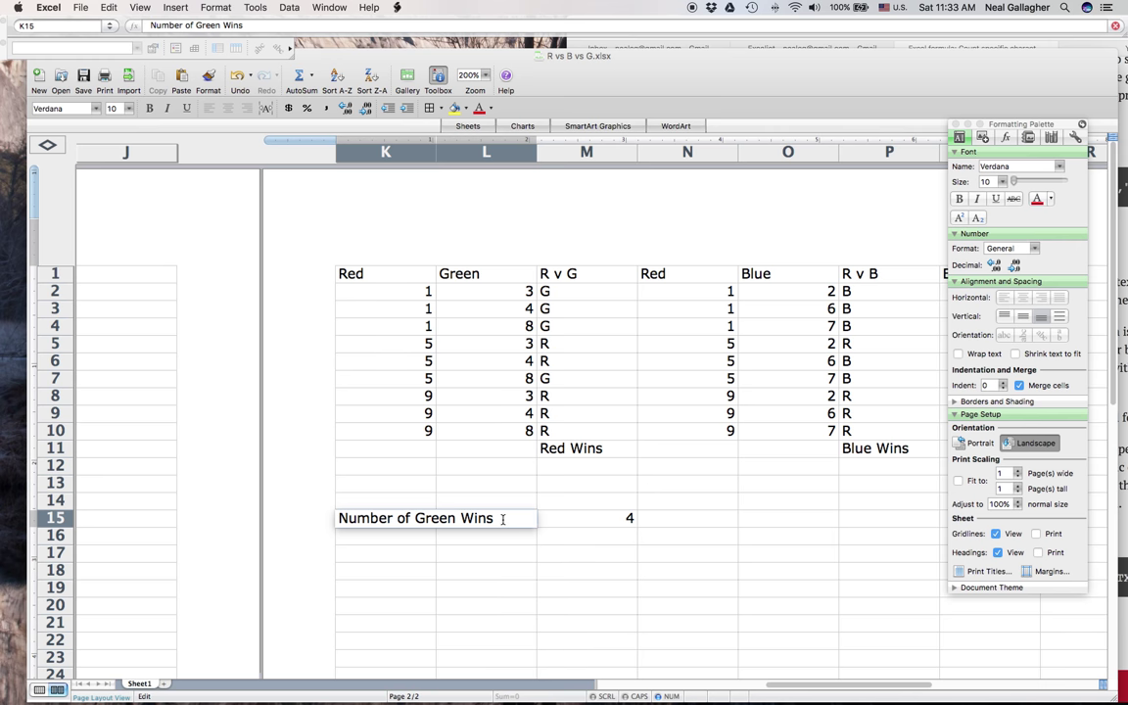
pyautogui.moveTo(502, 518); pyautogui.dragTo(333, 518)
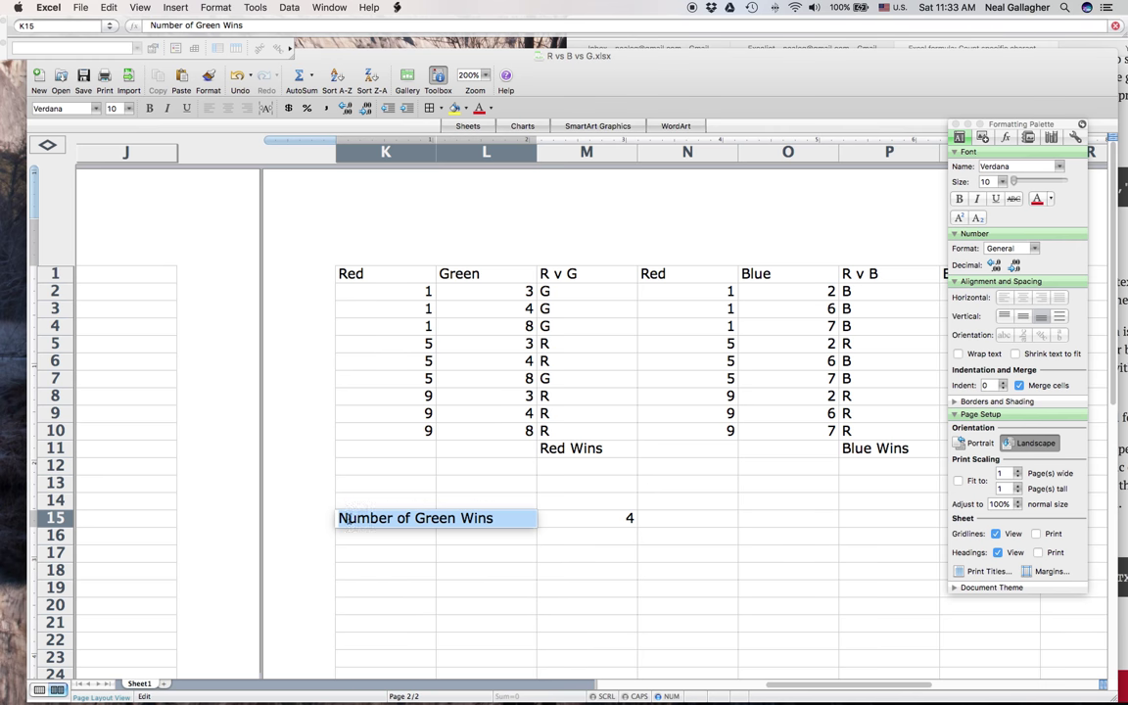
pyautogui.click(1024, 318)
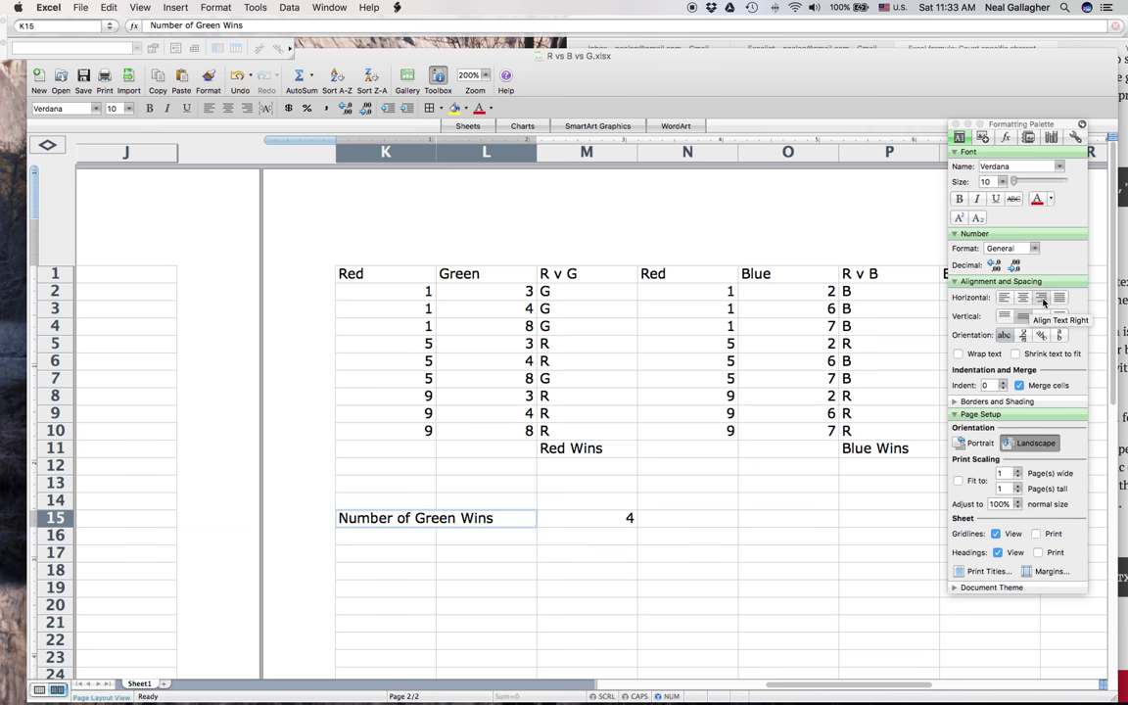
pyautogui.click(1042, 299)
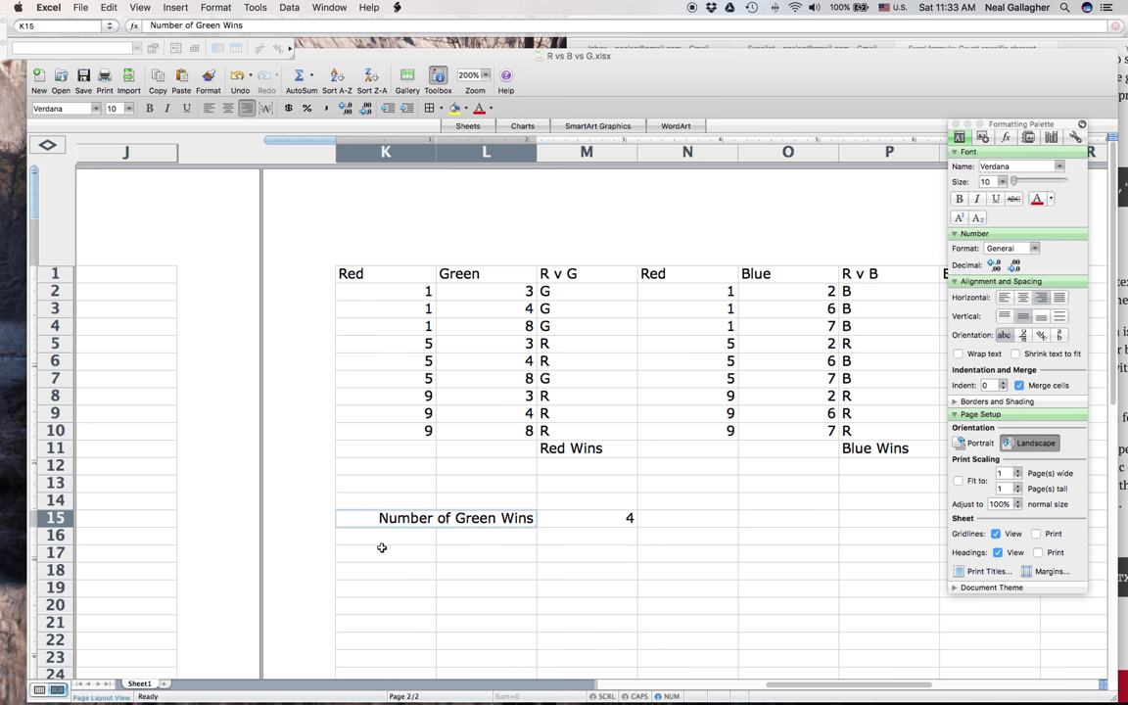
# Step: Merge cells K16 and L16 and set the merged cell to vertical centring and right alignment
pyautogui.moveTo(387, 539); pyautogui.dragTo(470, 547)
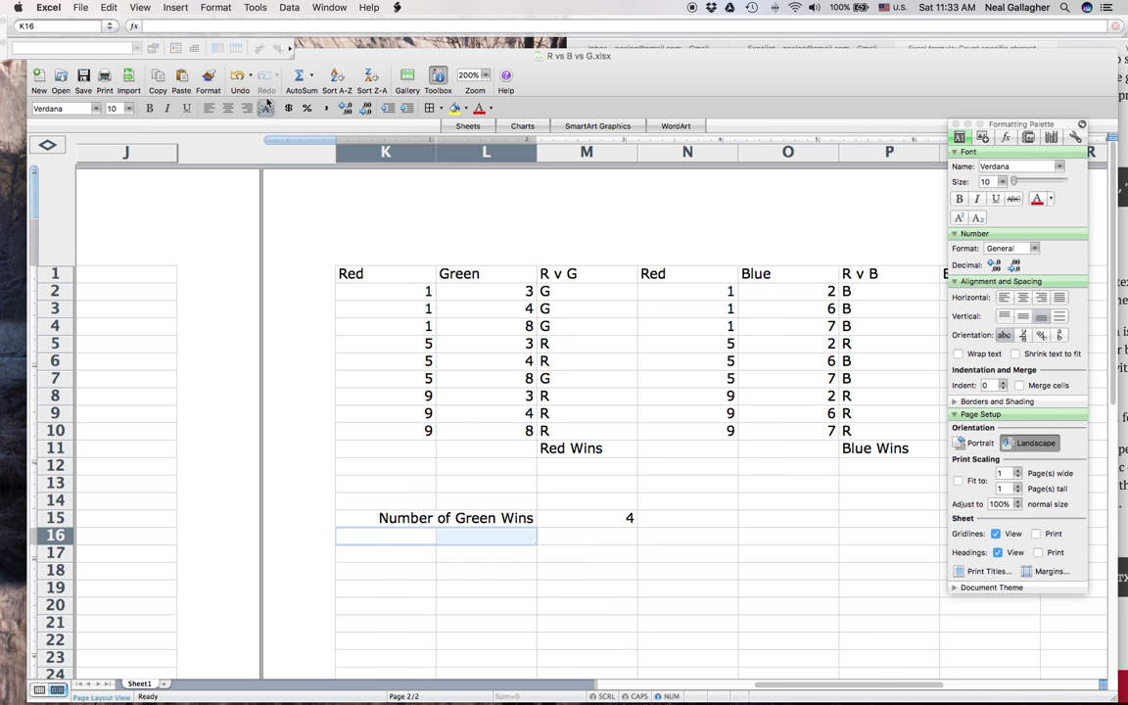
pyautogui.click(216, 8)
pyautogui.click(221, 23)
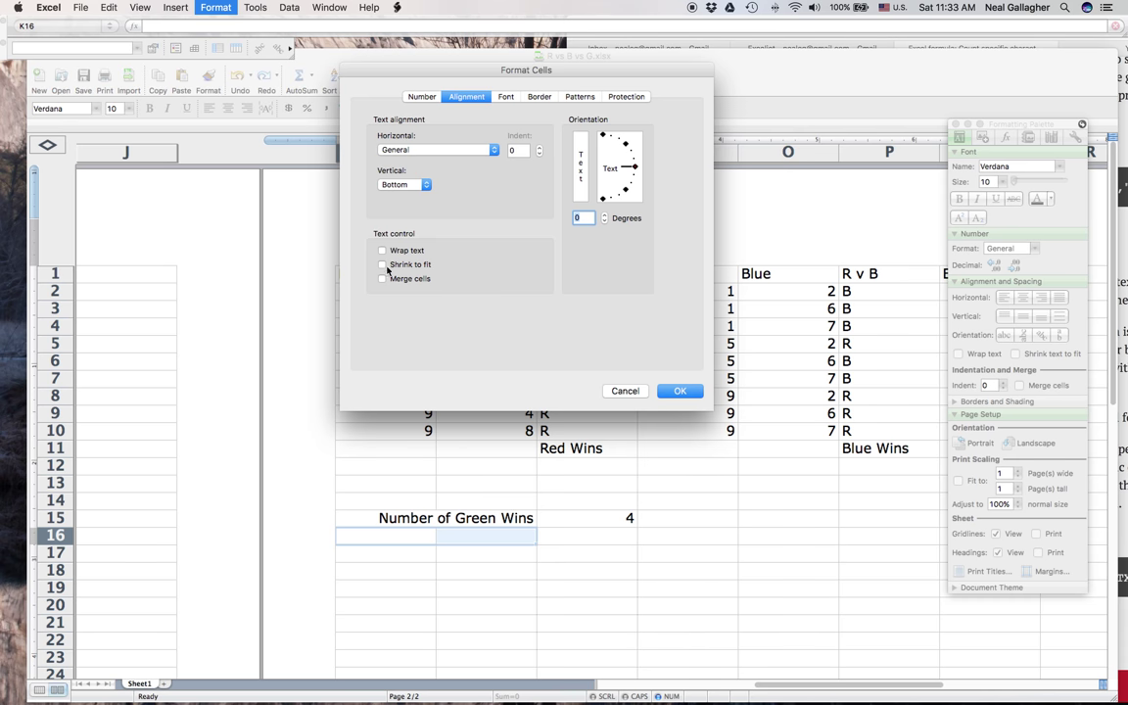
pyautogui.click(382, 280)
pyautogui.click(678, 391)
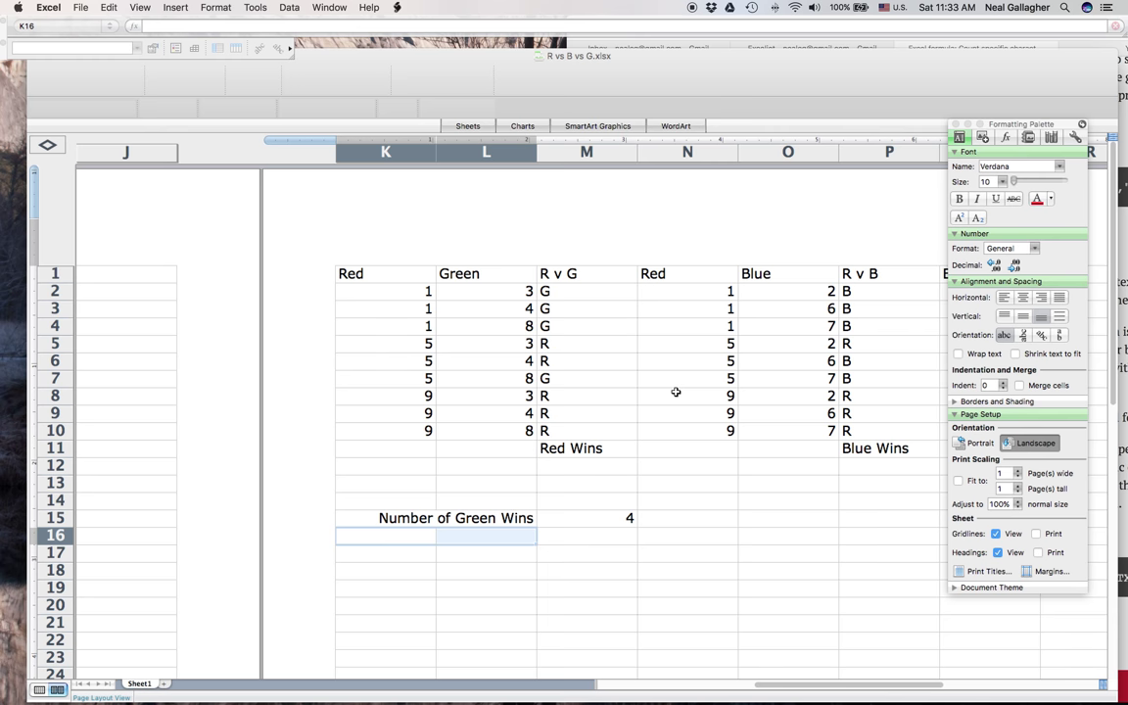
pyautogui.click(1024, 316)
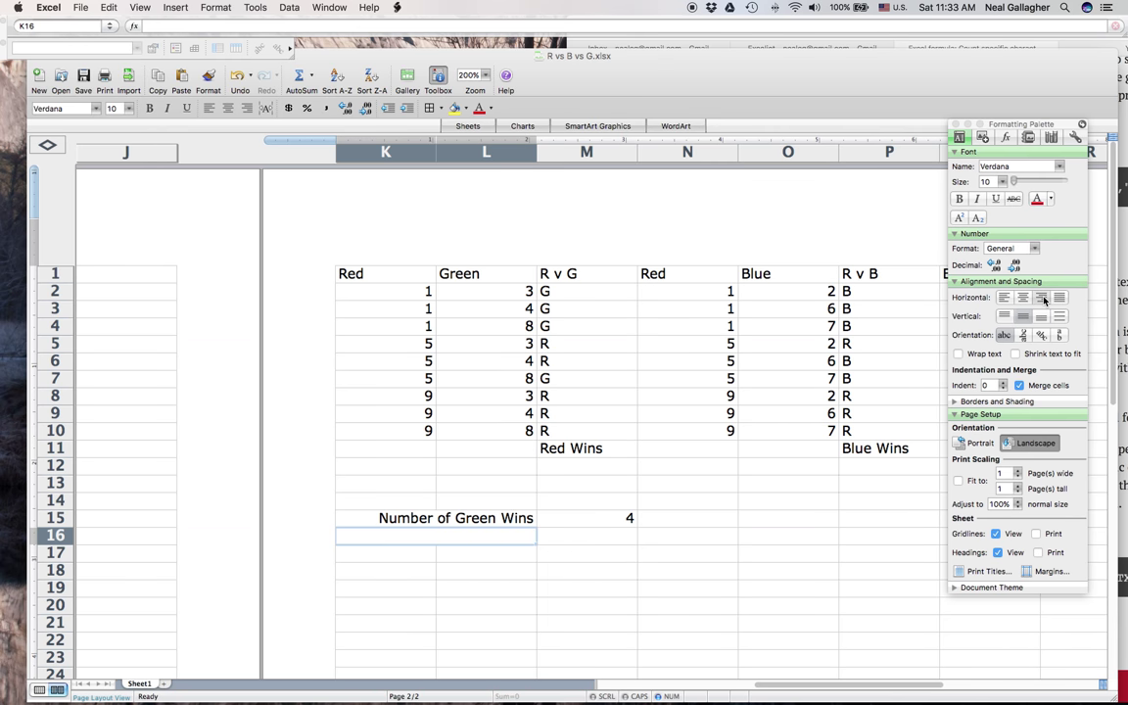
pyautogui.press('super+r')
# Step: Enter the label "Number of Red Wins" in the merged cell K16
pyautogui.write('N')
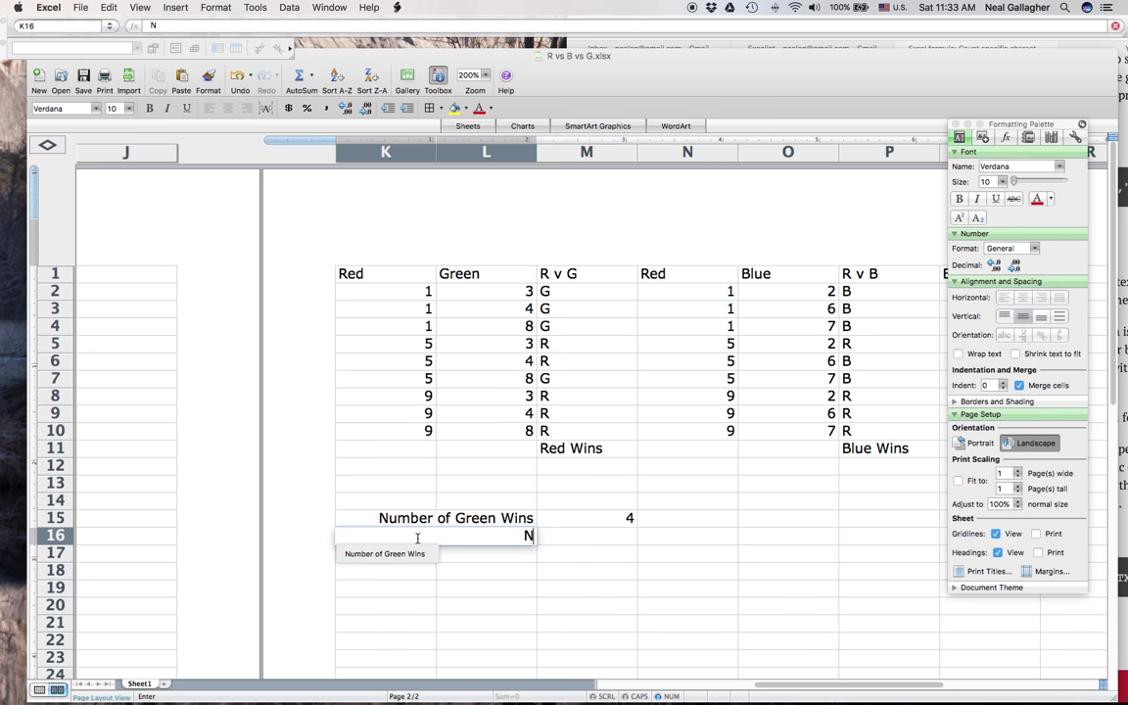
pyautogui.write('umb')
pyautogui.press('BackSpace')
pyautogui.write('mber of')
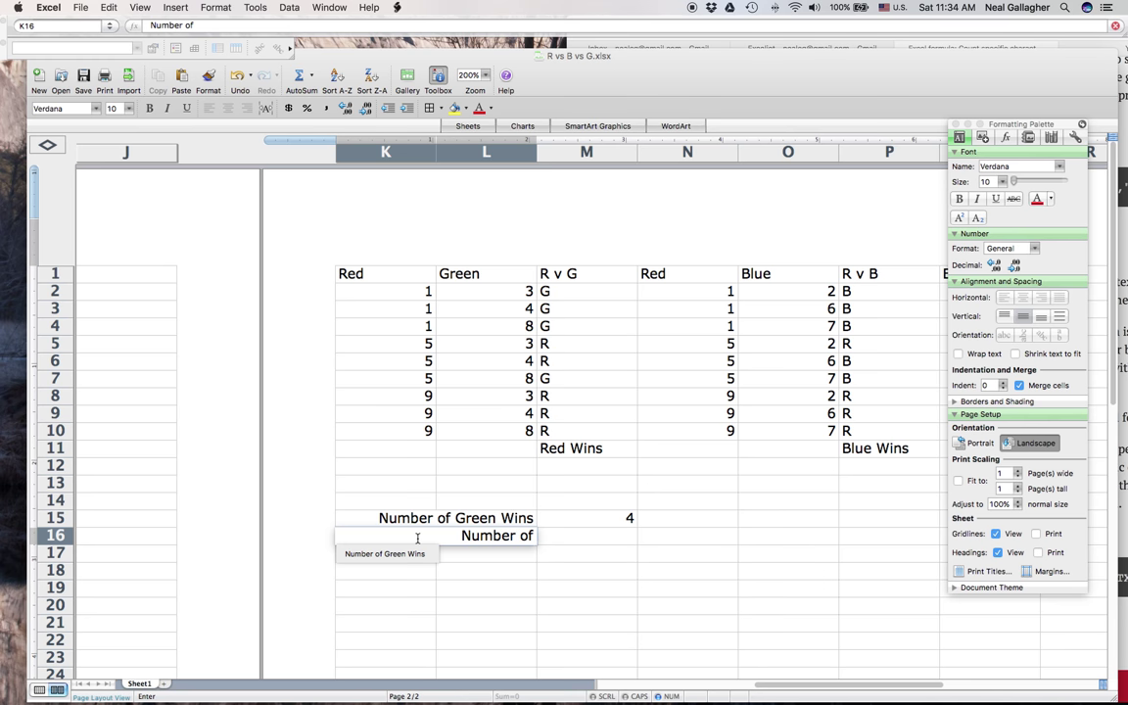
pyautogui.write(' Red Wins')
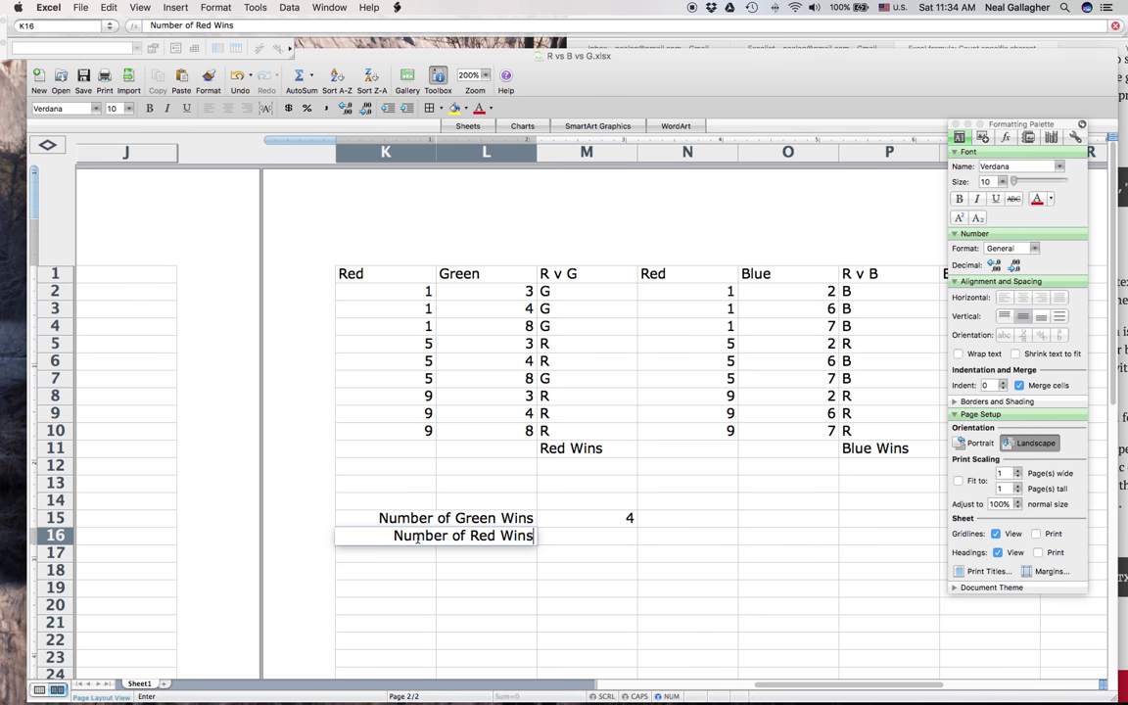
# Step: Colour the whole "Number of Green Wins" label text in K15 green
pyautogui.click(532, 519)
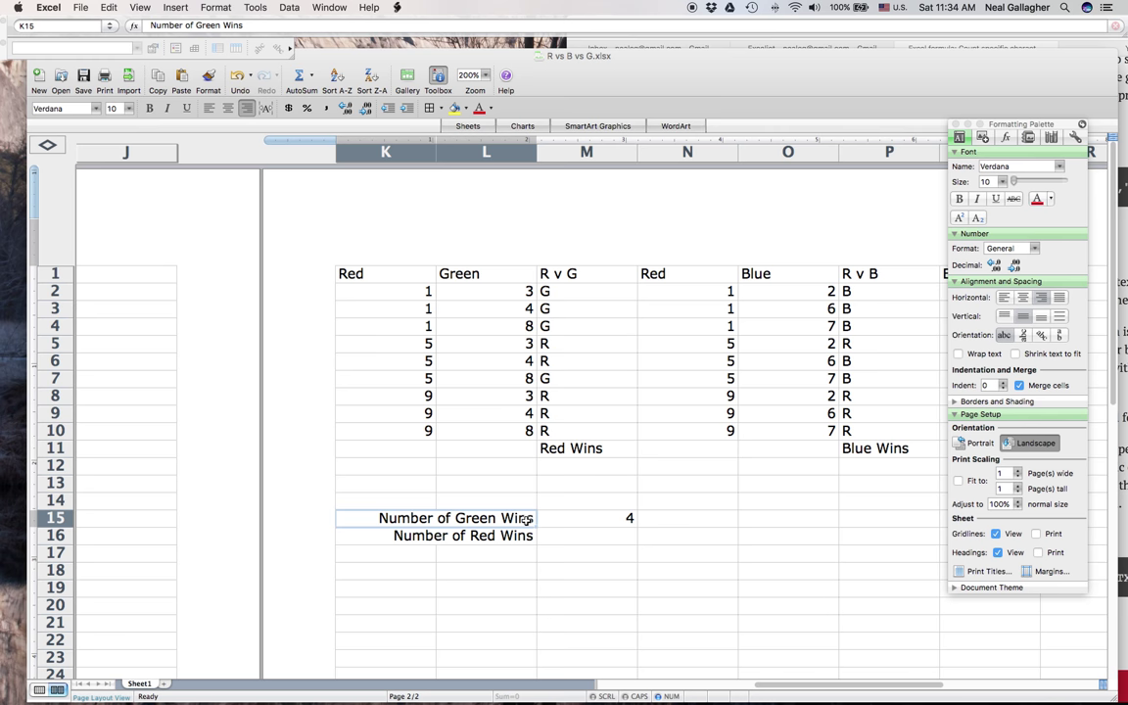
pyautogui.doubleClick(529, 518)
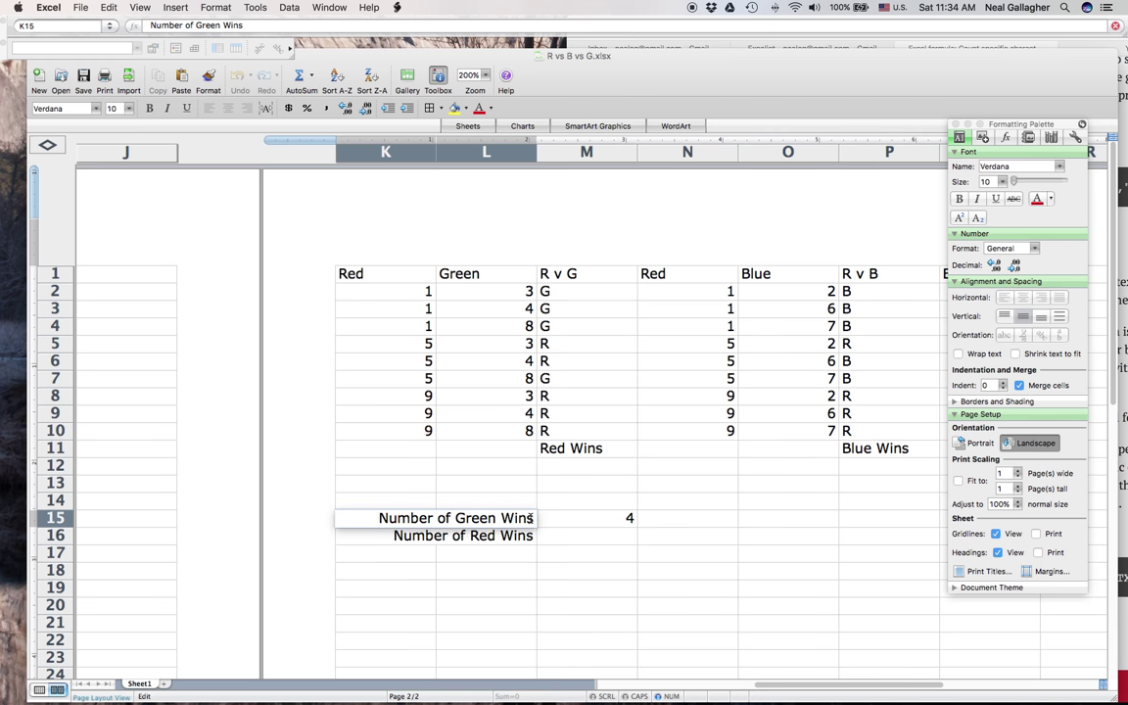
pyautogui.moveTo(534, 518); pyautogui.dragTo(382, 510)
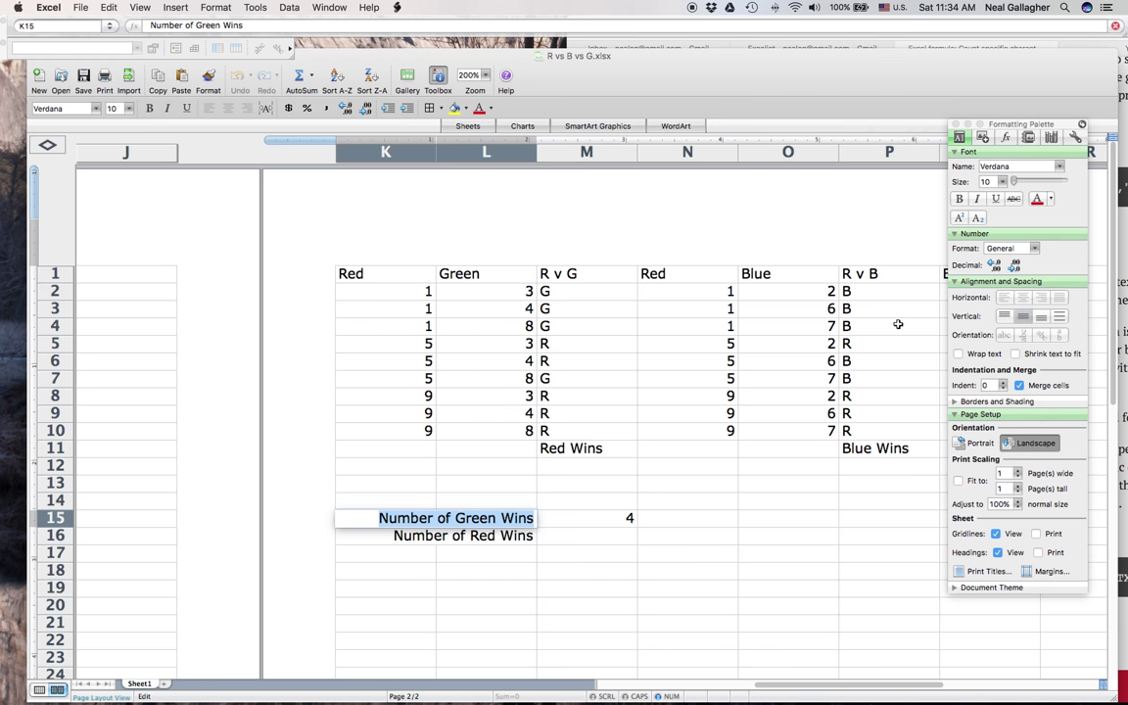
pyautogui.click(1052, 199)
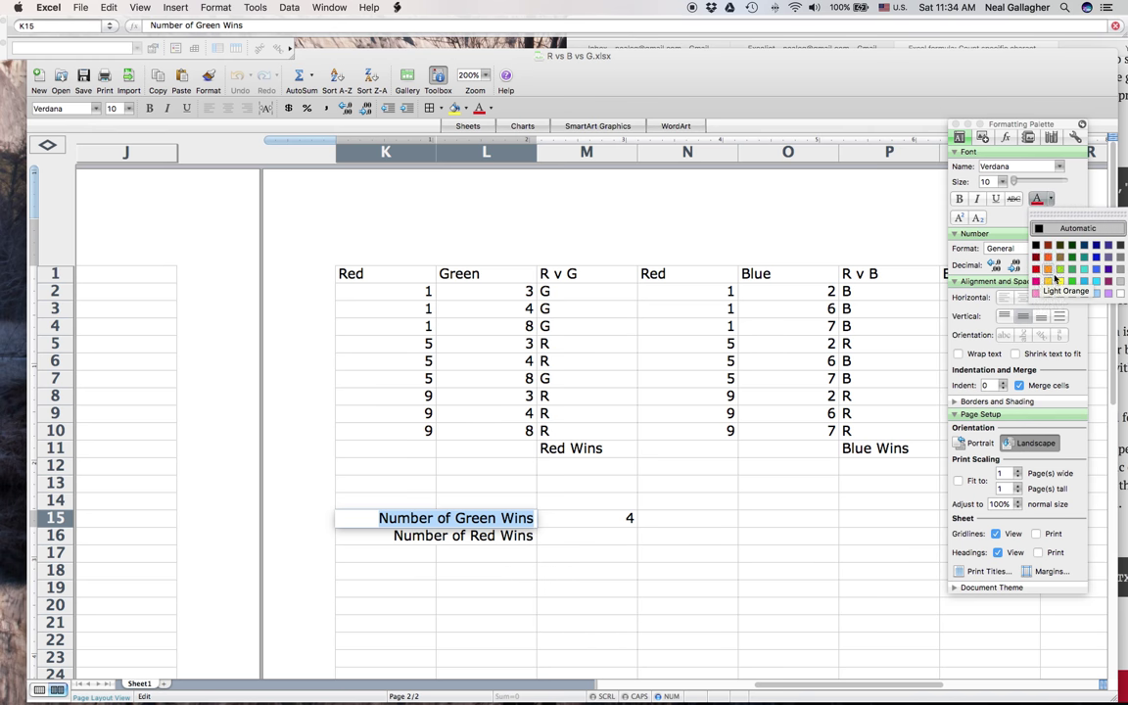
pyautogui.click(1071, 283)
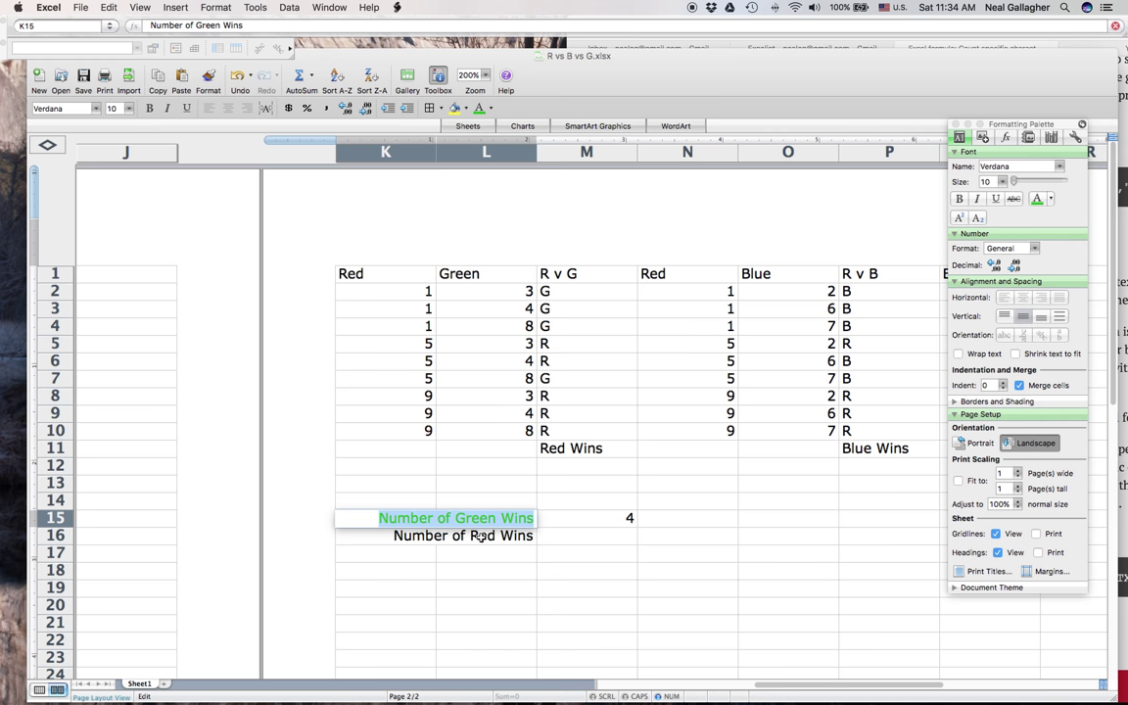
# Step: Colour the whole "Number of Red Wins" label text in K16 pink
pyautogui.click(534, 537)
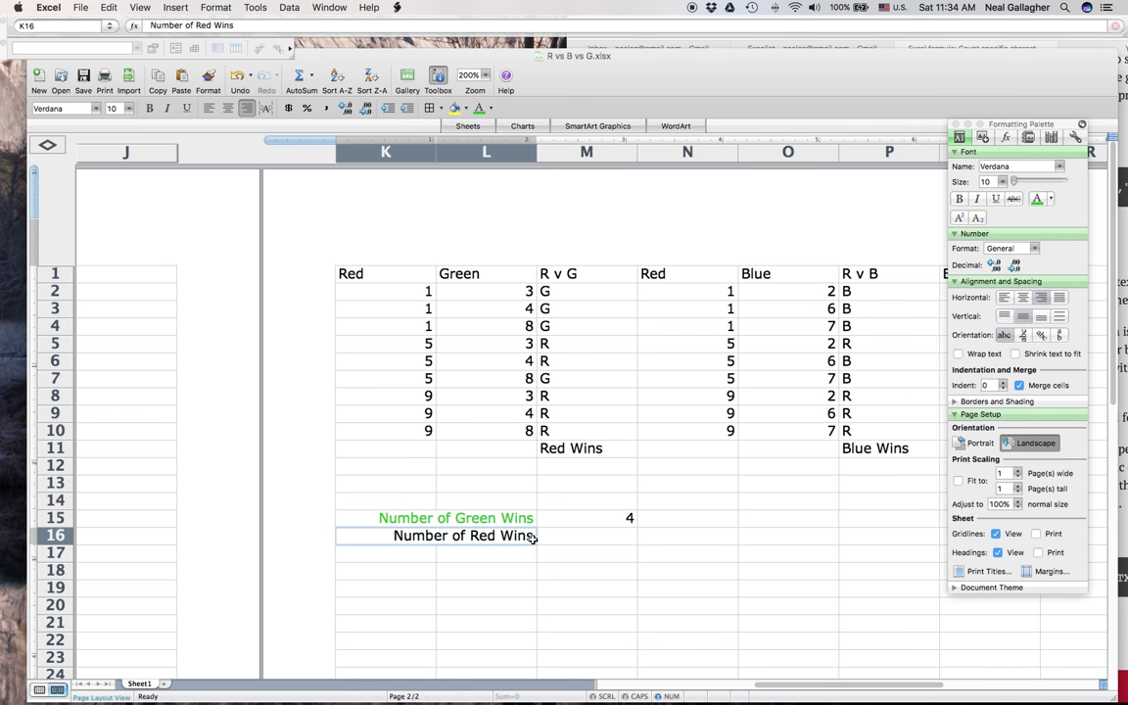
pyautogui.doubleClick(533, 536)
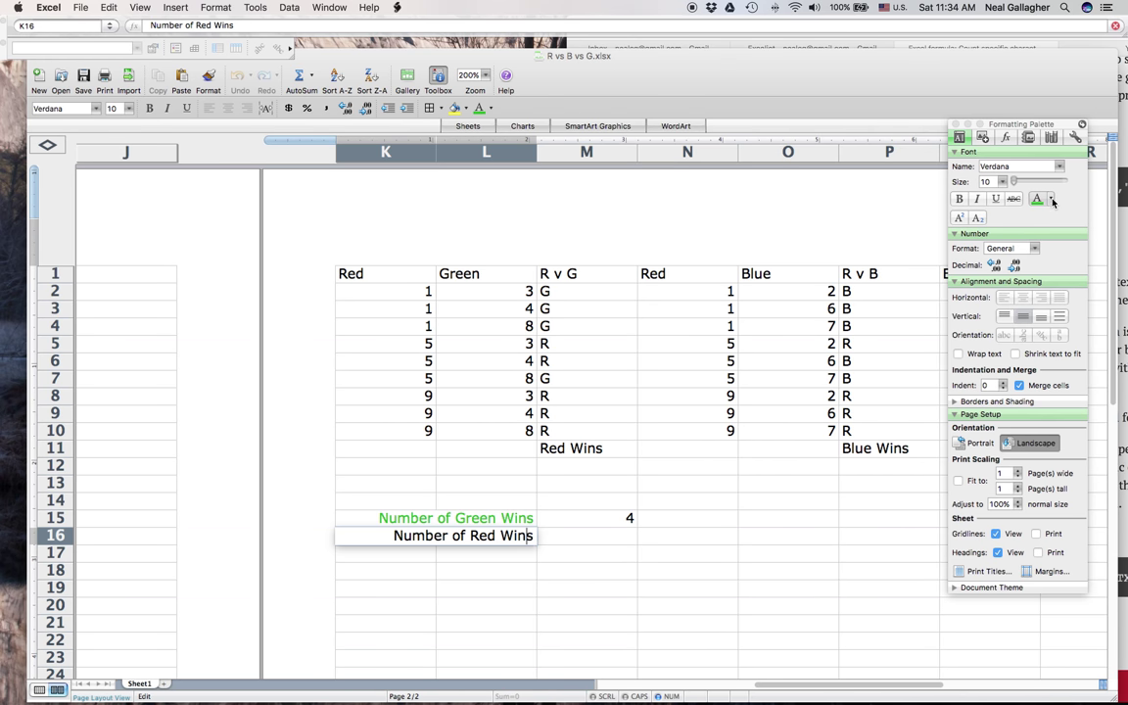
pyautogui.click(1053, 200)
pyautogui.click(1038, 274)
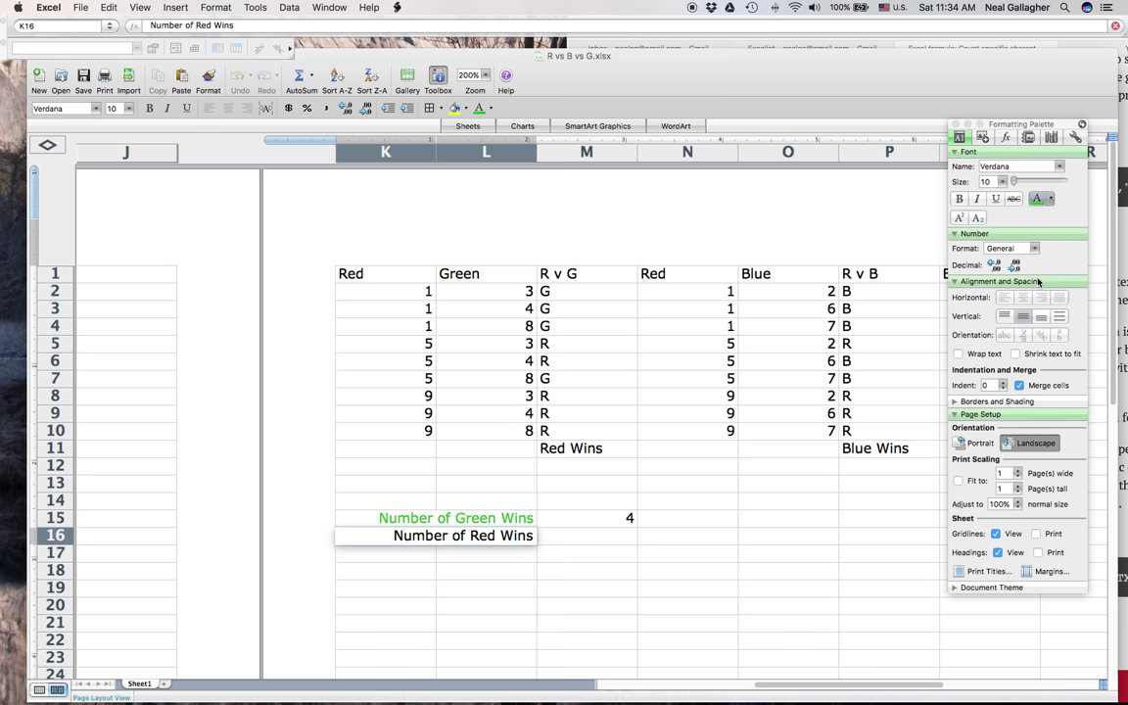
pyautogui.doubleClick(517, 536)
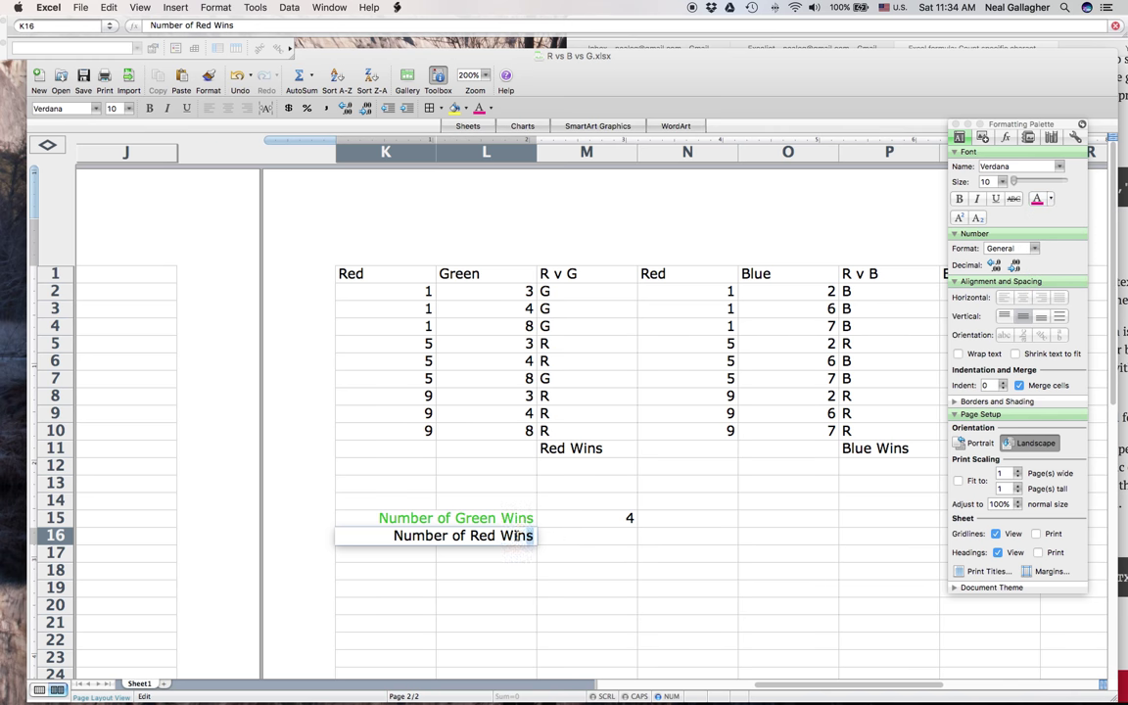
pyautogui.moveTo(533, 535); pyautogui.dragTo(393, 536)
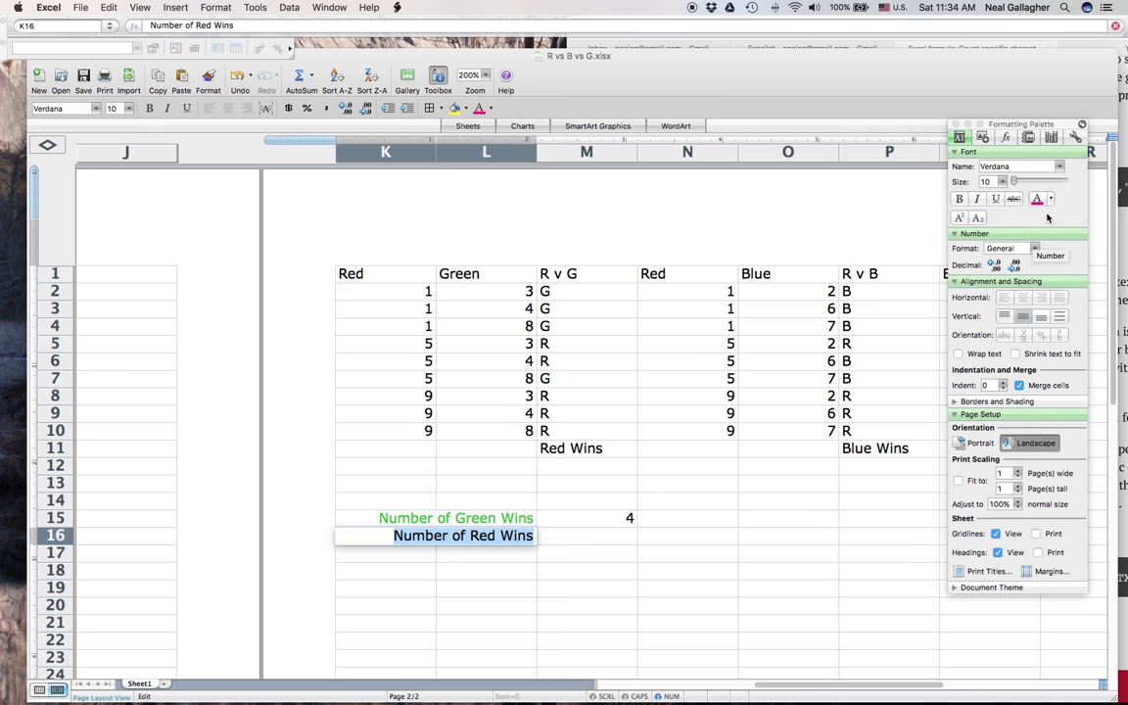
pyautogui.click(1051, 199)
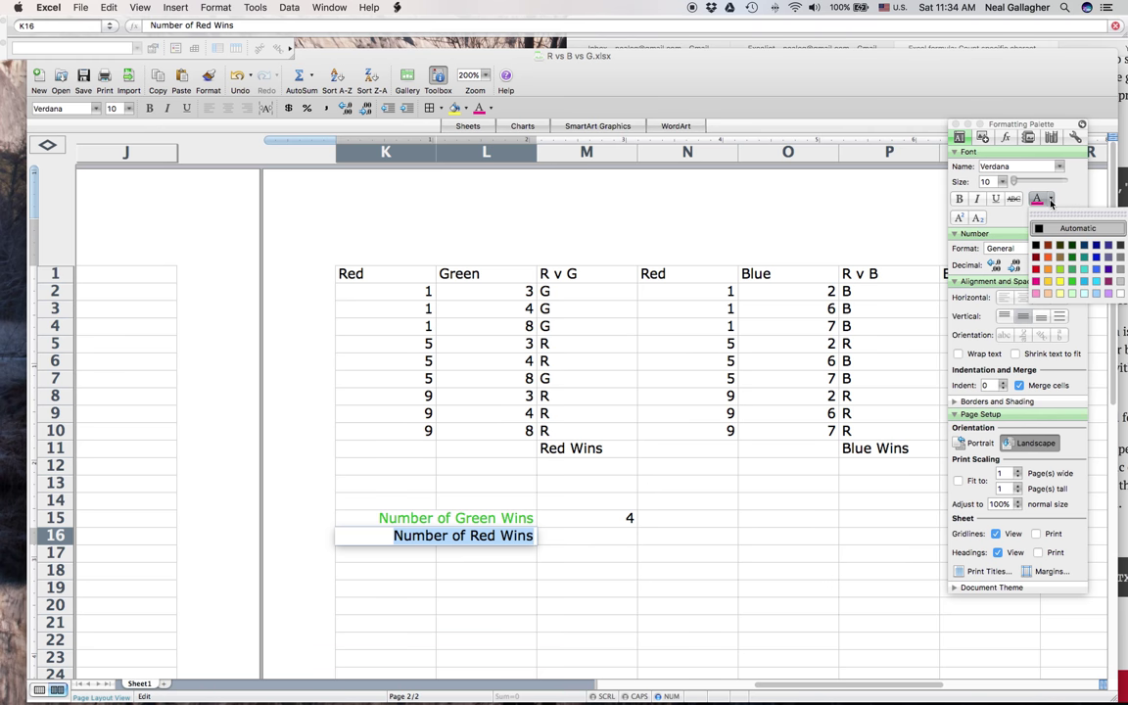
pyautogui.click(1035, 282)
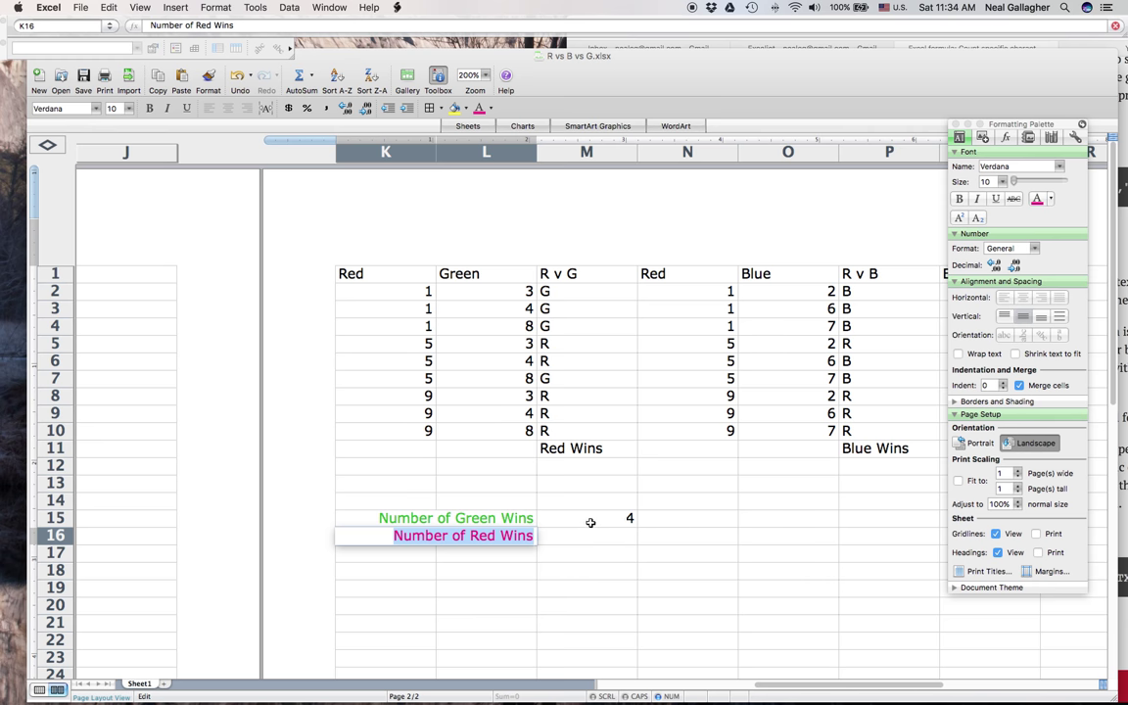
# Step: Try to change the font colour of the whole SUMPRODUCT formula text in M15 while editing the cell
pyautogui.click(590, 522)
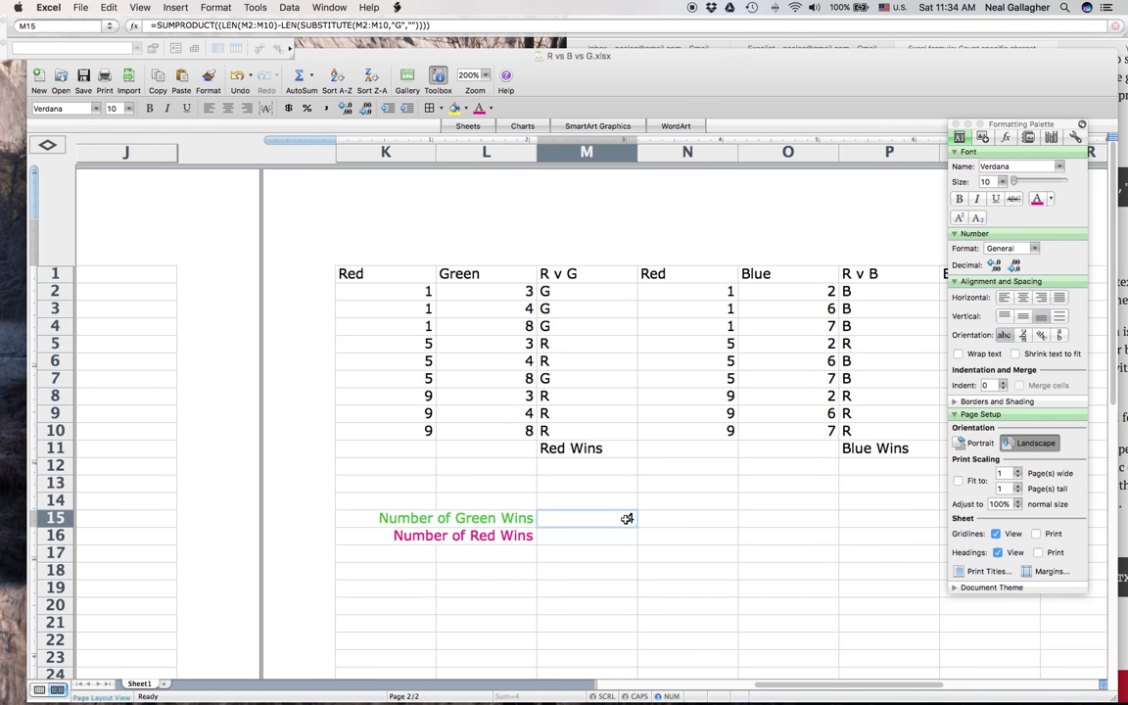
pyautogui.doubleClick(627, 518)
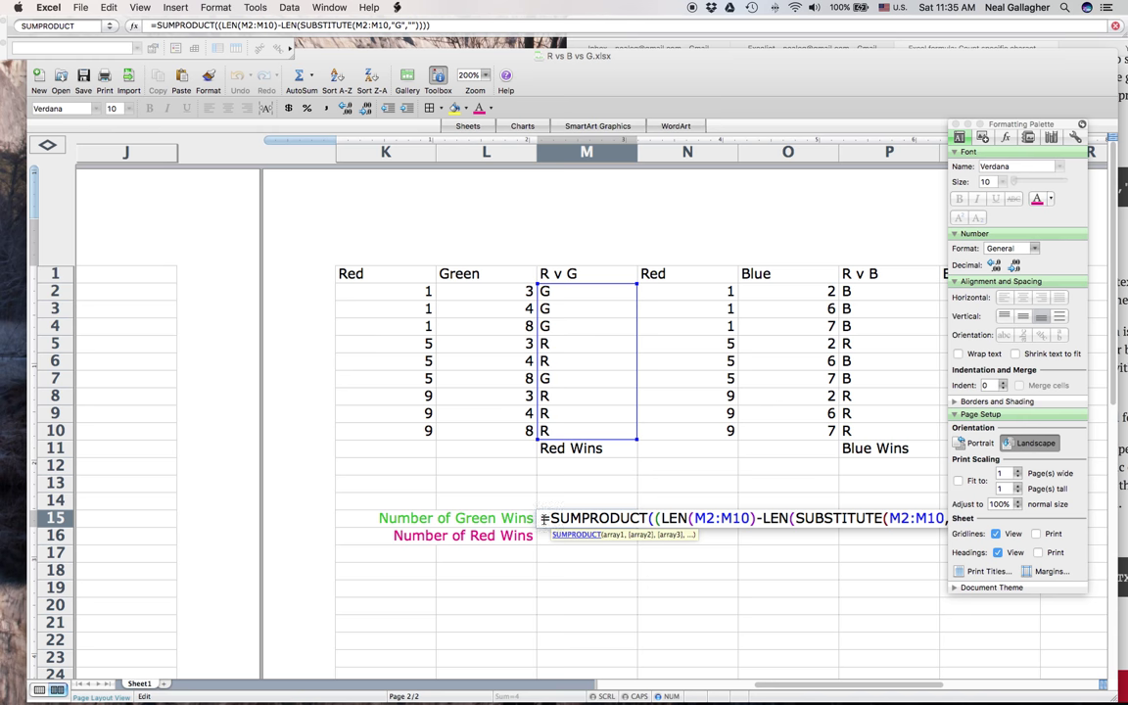
pyautogui.moveTo(544, 518); pyautogui.dragTo(1018, 522)
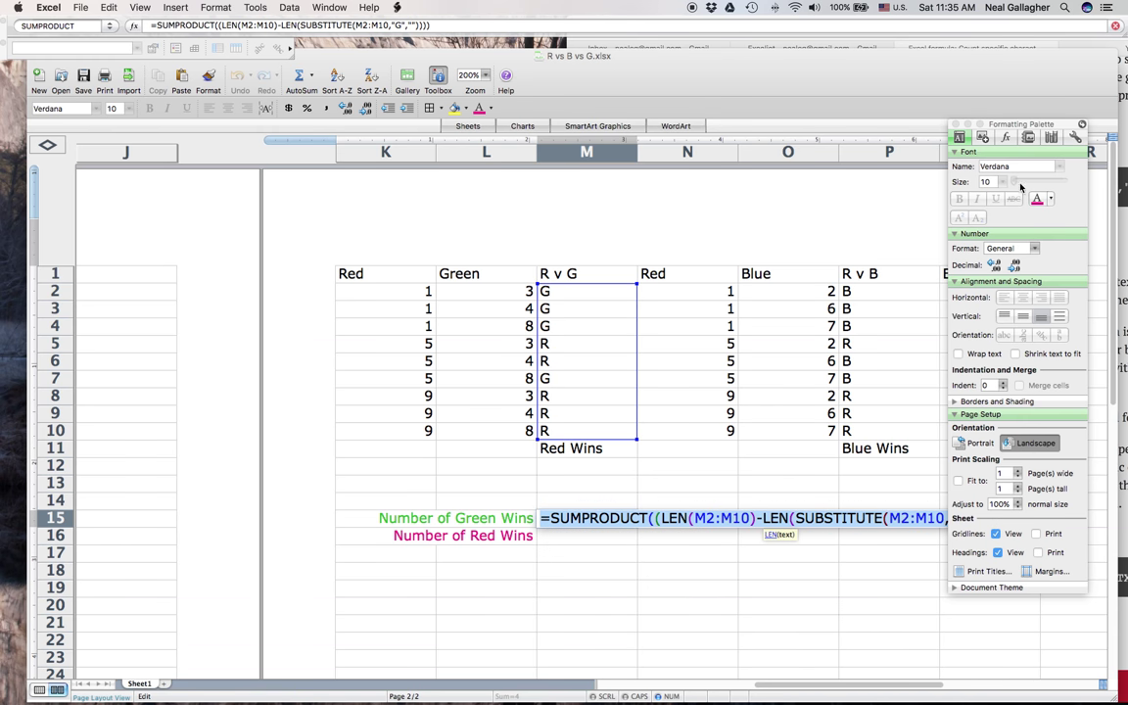
pyautogui.moveTo(1019, 124); pyautogui.dragTo(1122, 173)
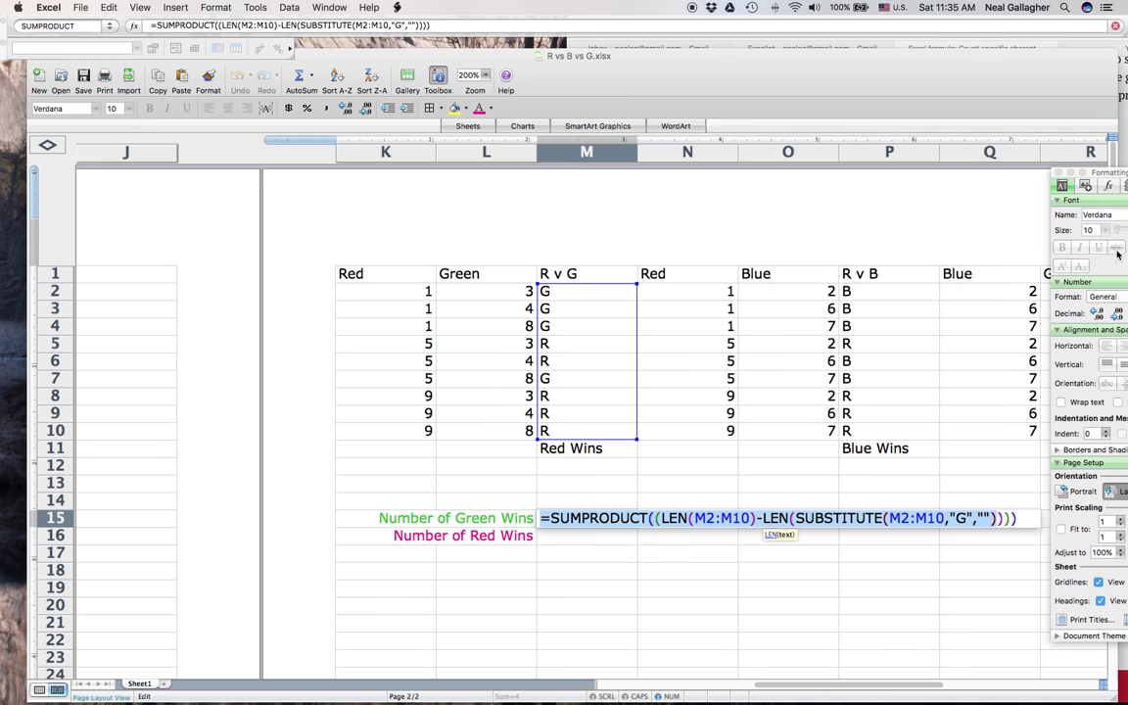
pyautogui.moveTo(1025, 519); pyautogui.dragTo(540, 519)
pyautogui.moveTo(1107, 174); pyautogui.dragTo(850, 137)
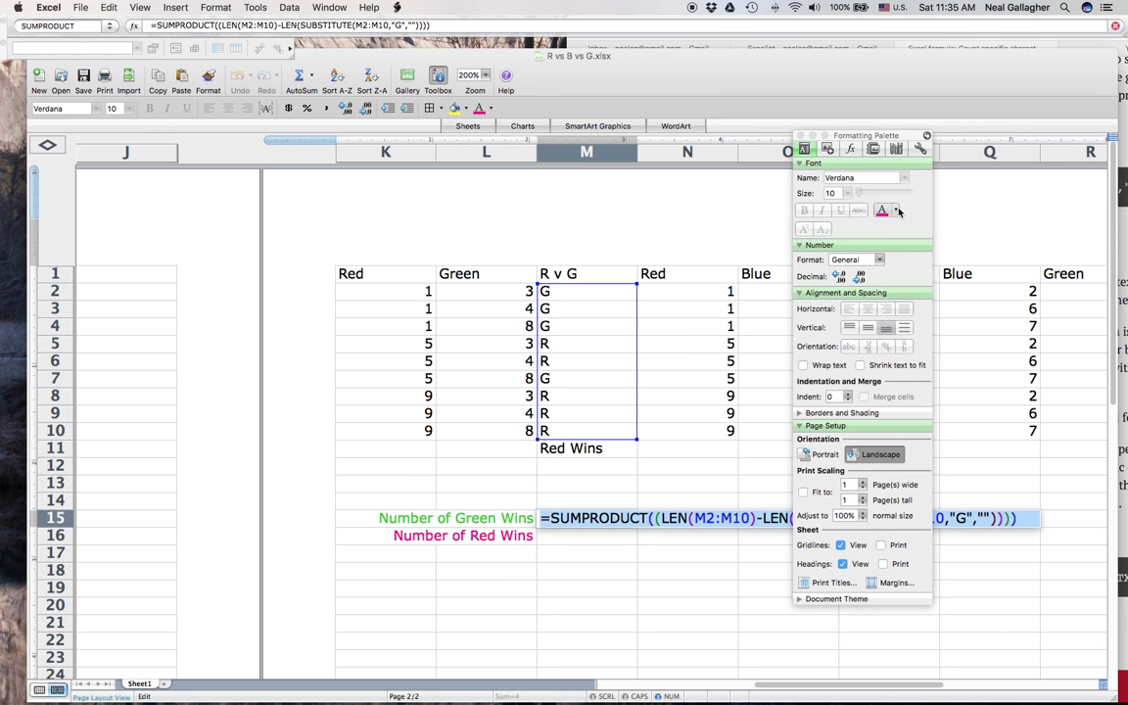
pyautogui.click(898, 211)
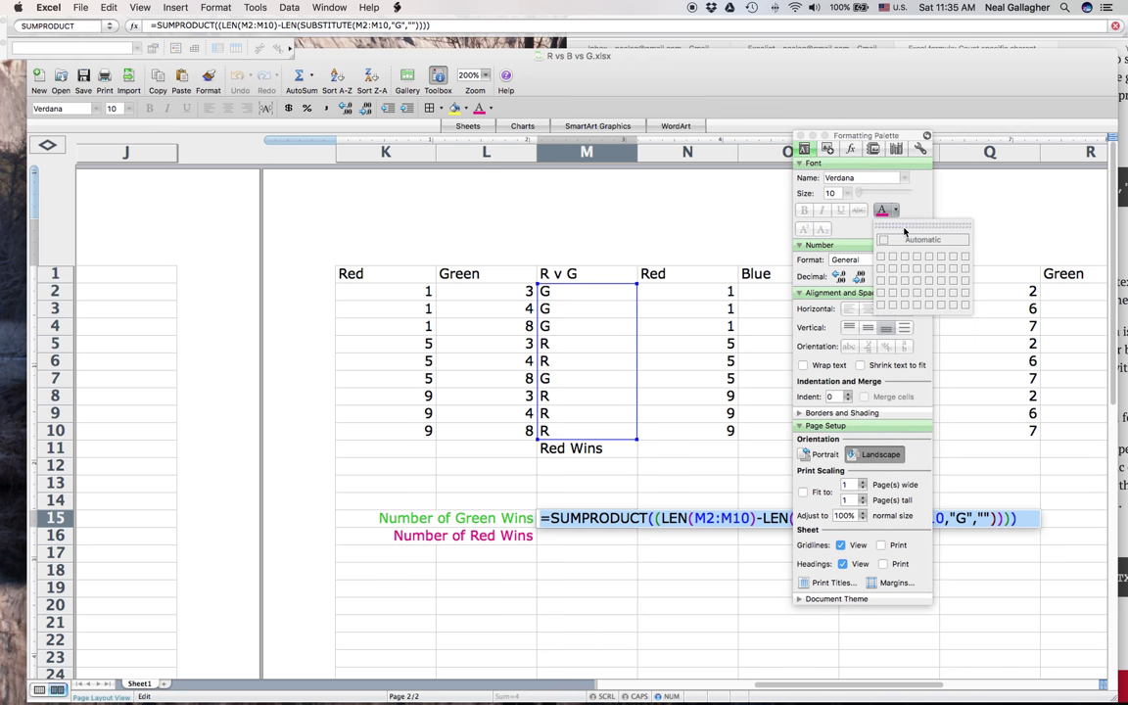
pyautogui.click(954, 290)
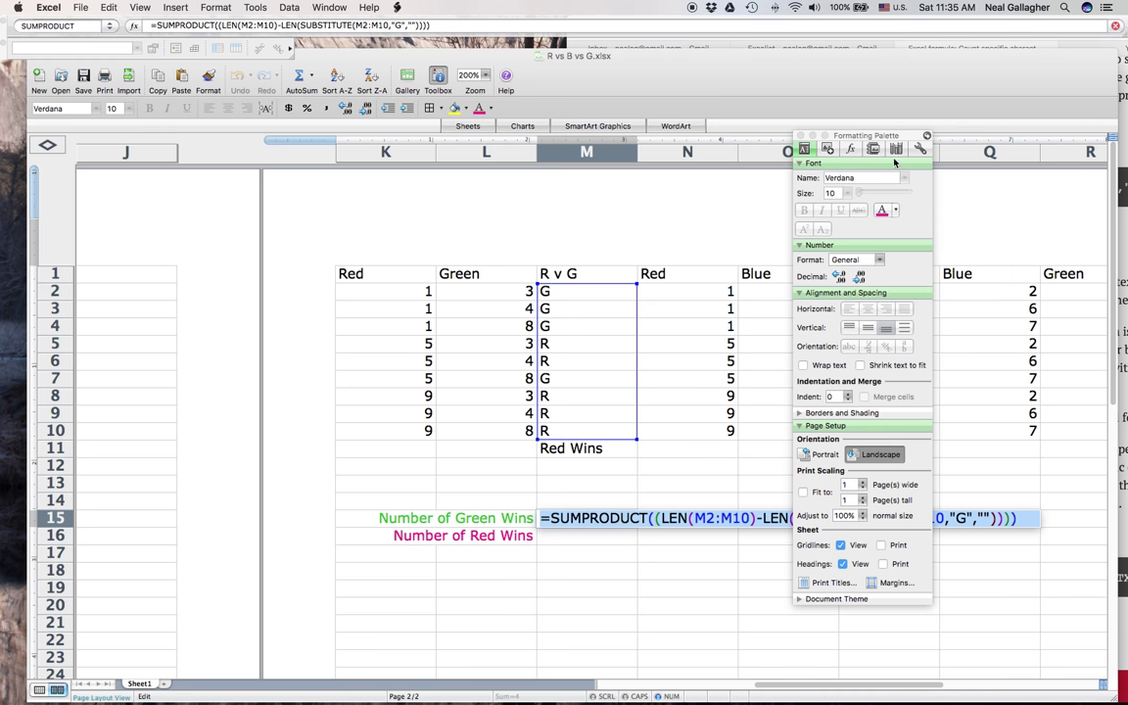
pyautogui.moveTo(867, 134); pyautogui.dragTo(256, 166)
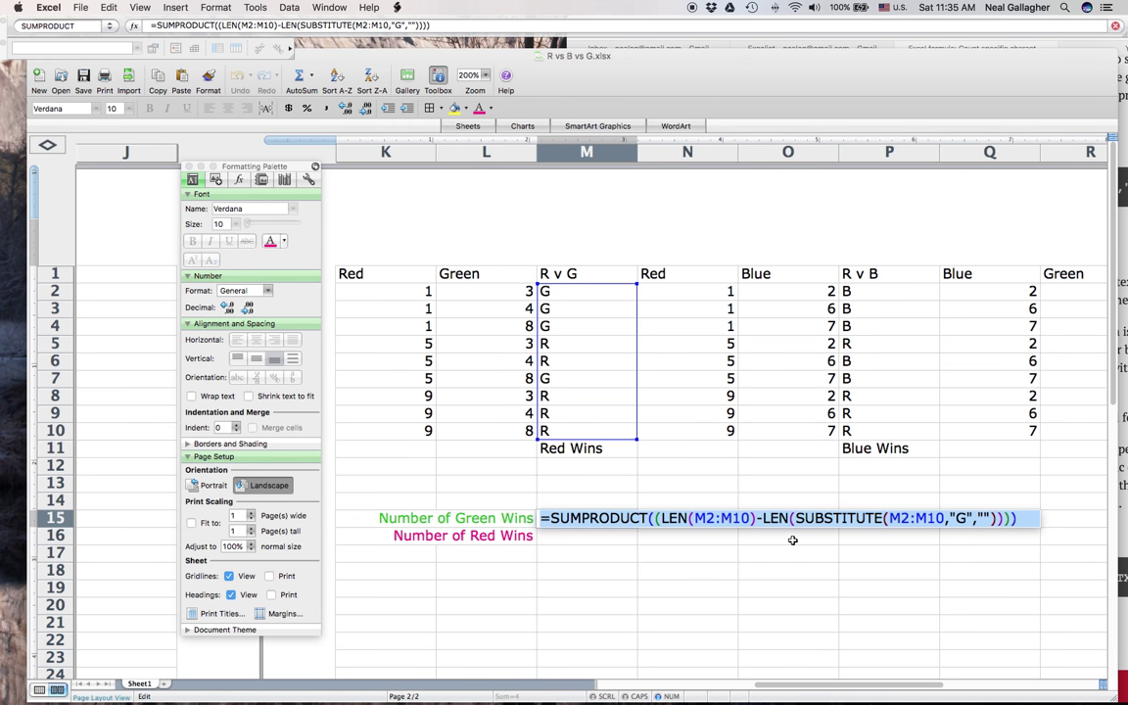
pyautogui.press('Return')
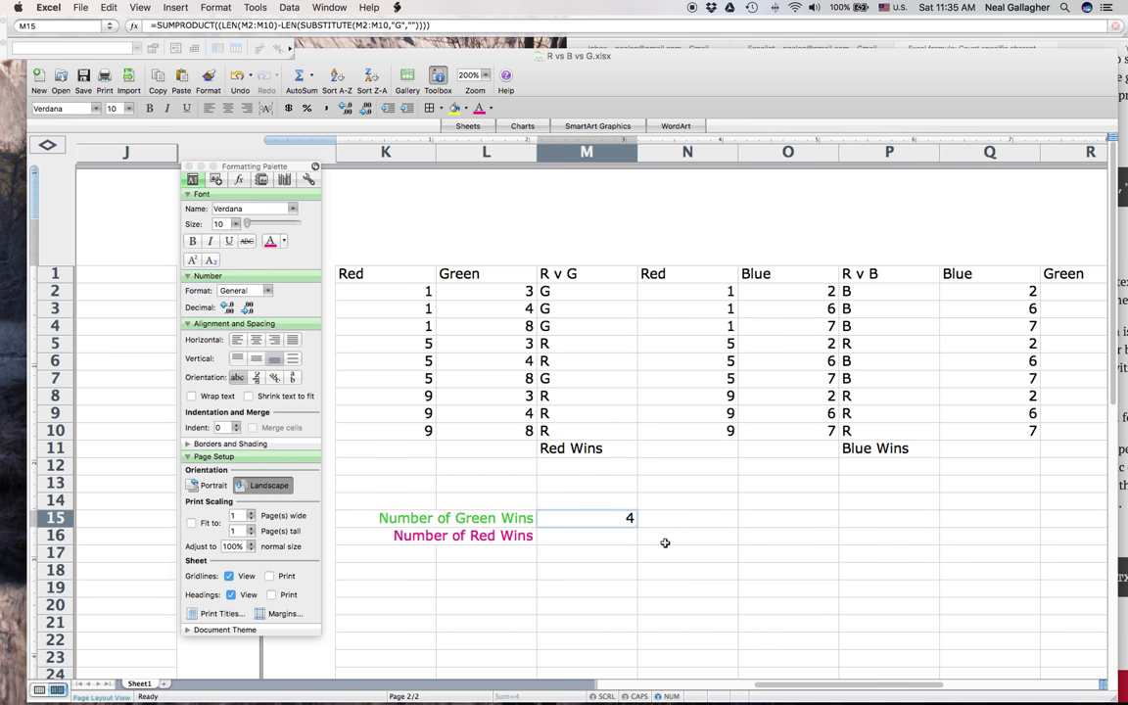
# Step: Copy the SUMPRODUCT formula text from M15 and paste it into M16 beside "Number of Red Wins"
pyautogui.doubleClick(607, 522)
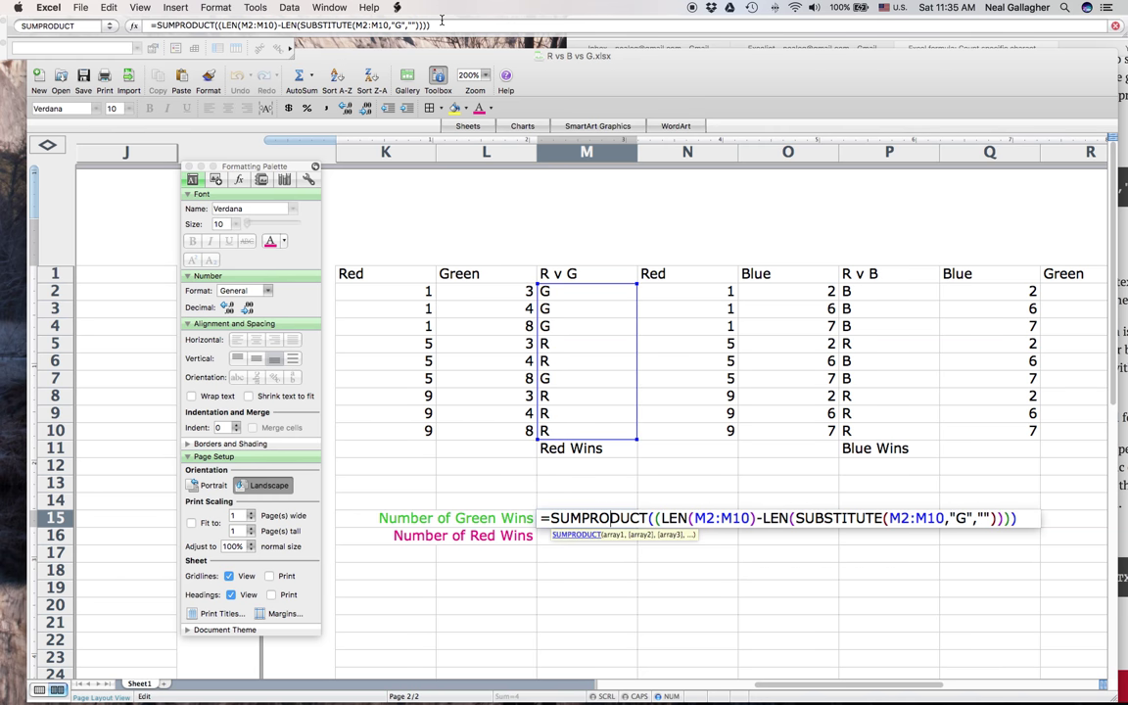
pyautogui.moveTo(431, 25); pyautogui.dragTo(102, 22)
pyautogui.press('super+c')
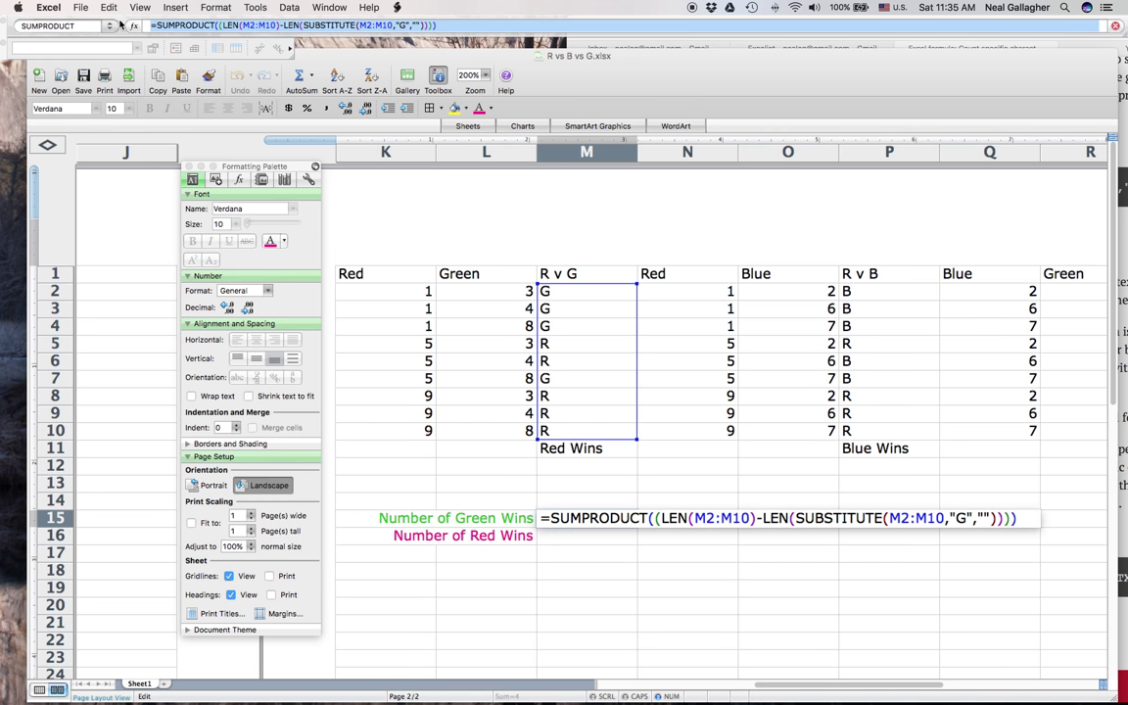
pyautogui.write('=')
pyautogui.click(582, 539)
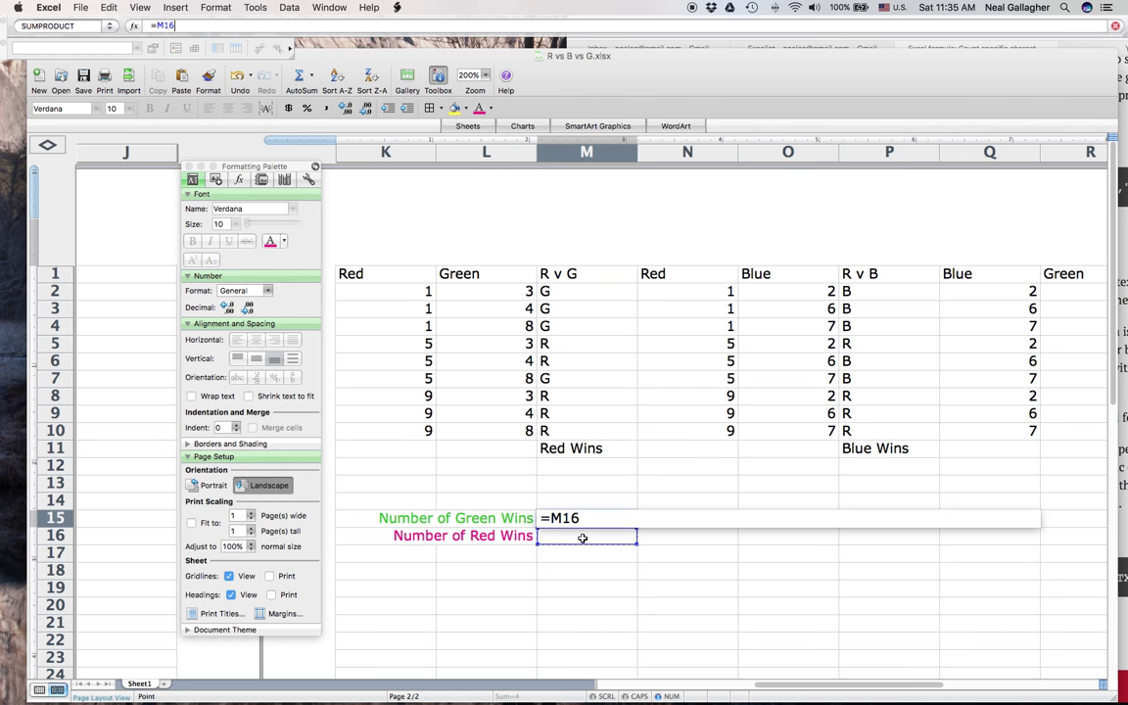
pyautogui.press('Escape')
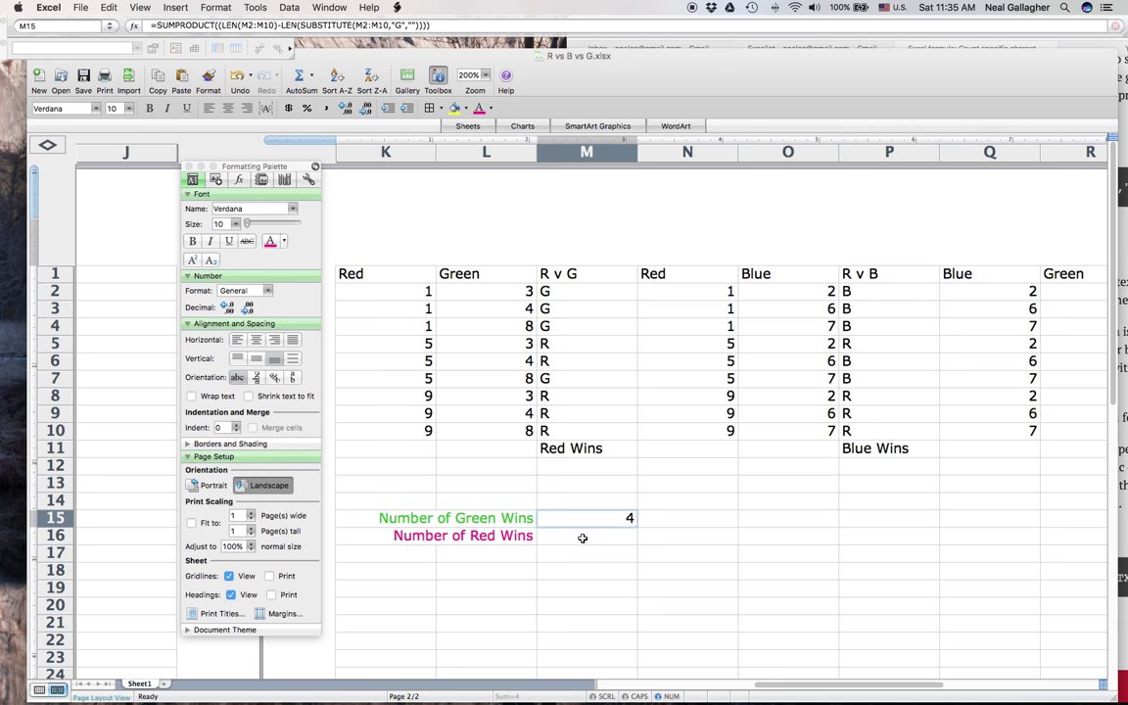
pyautogui.click(583, 539)
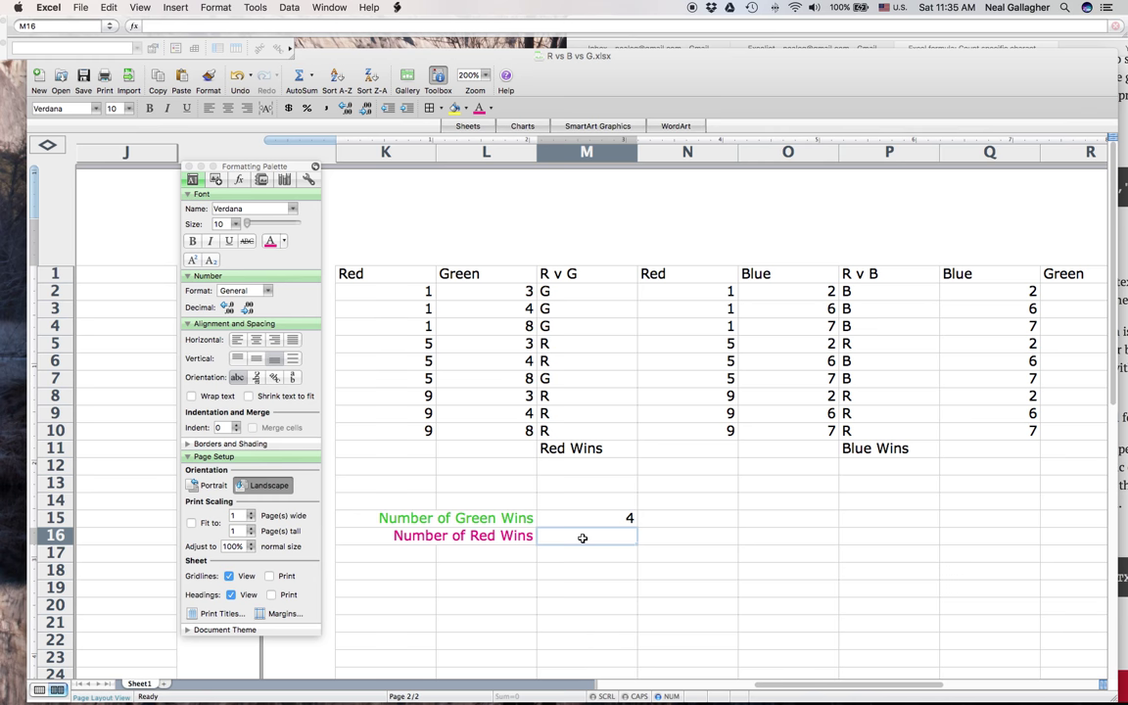
pyautogui.press('super+v')
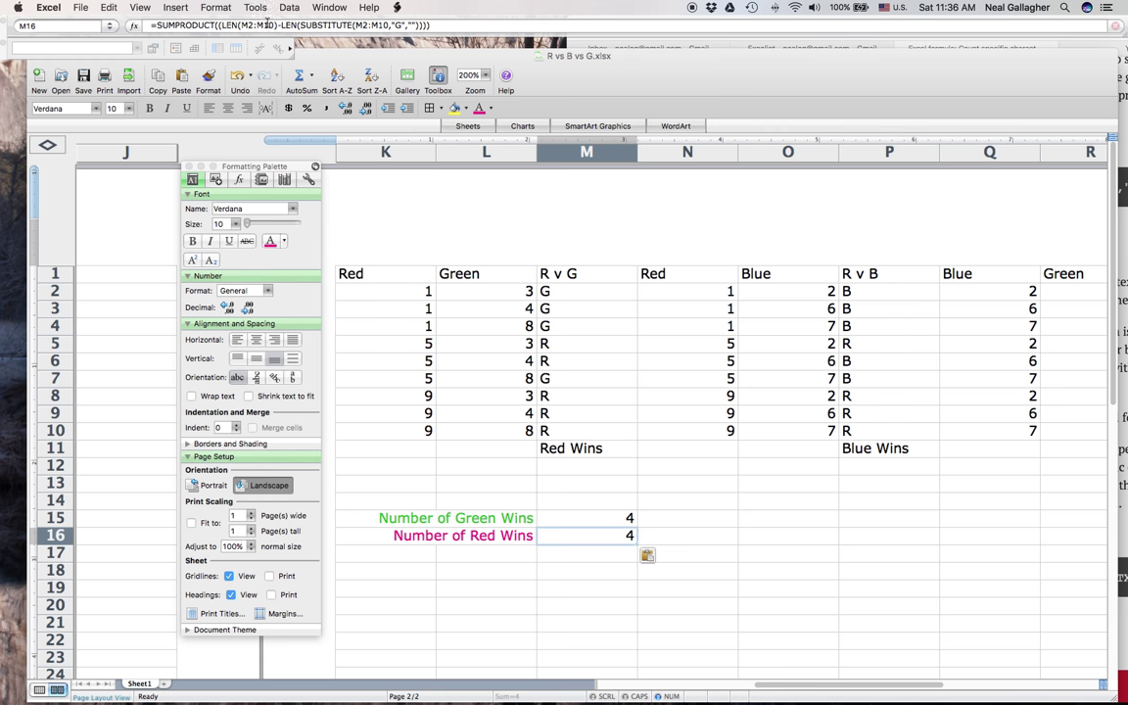
# Step: Change the counted letter in the M16 formula to "R" so it counts the red wins in M2:M10
pyautogui.doubleClick(400, 25)
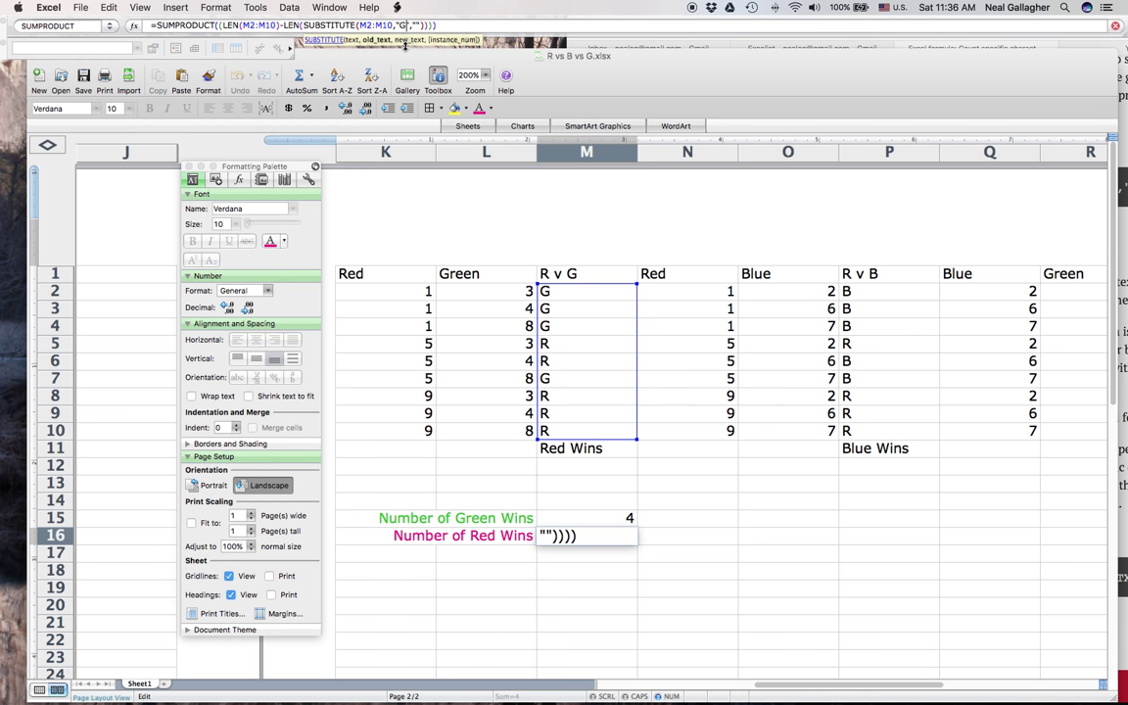
pyautogui.press('BackSpace')
pyautogui.write('R')
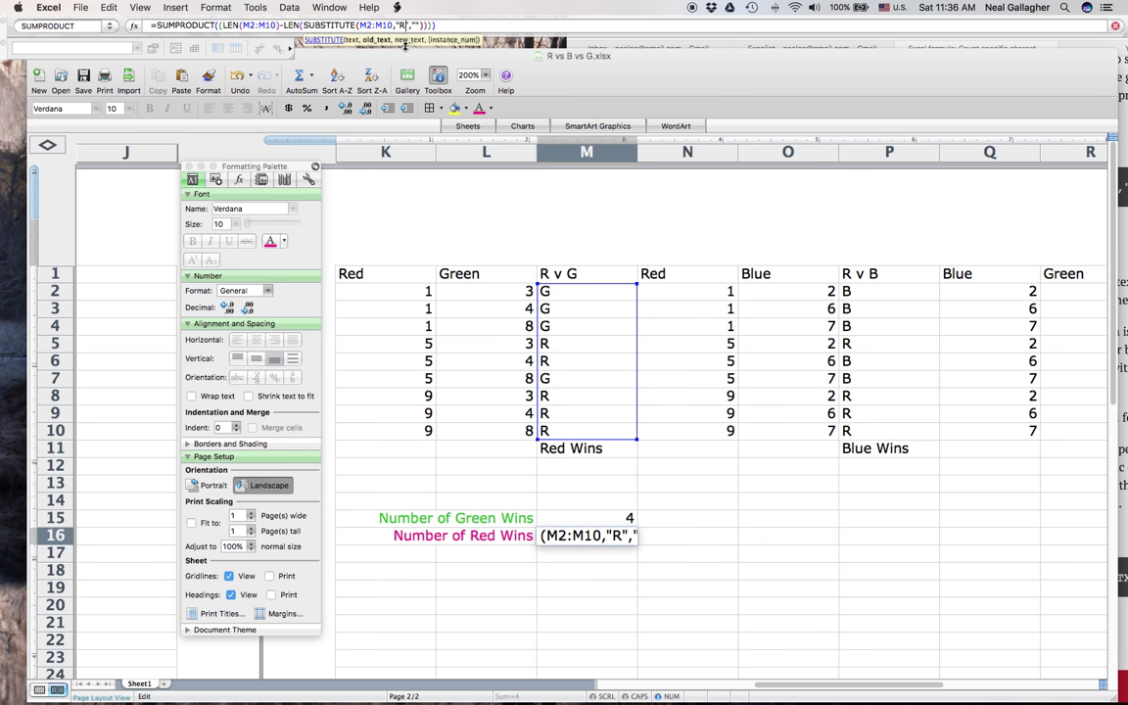
pyautogui.press('Return')
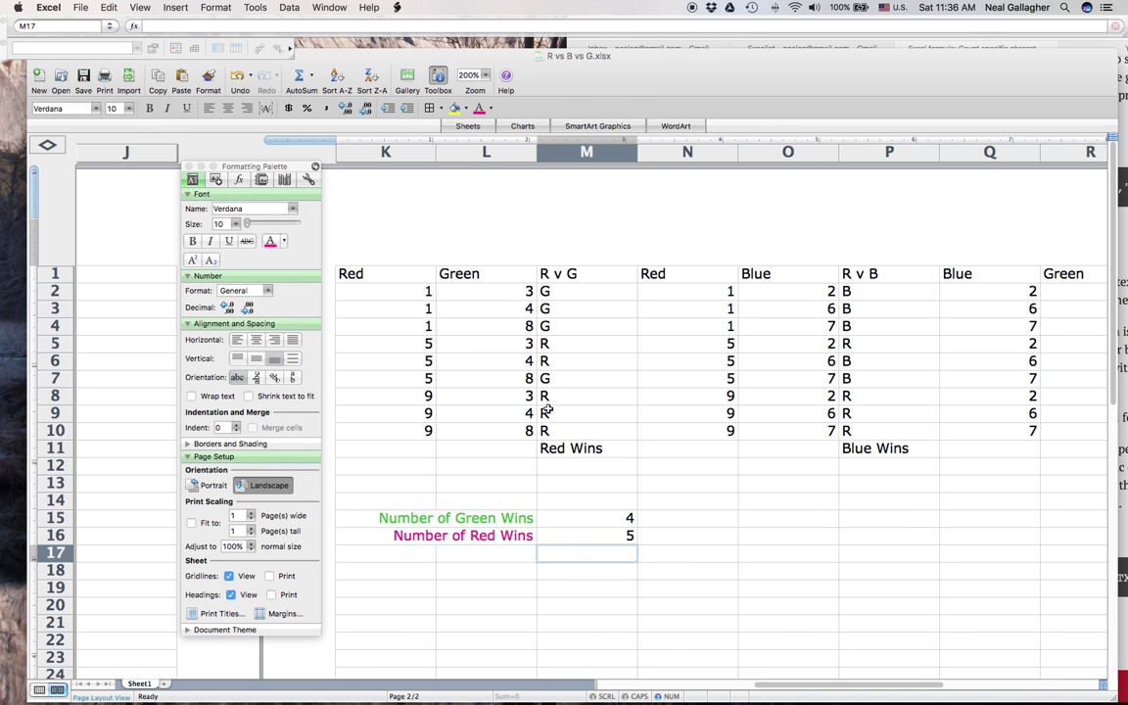
# Step: Colour the green win count in M15 green and the red win count in M16 pink
pyautogui.click(612, 524)
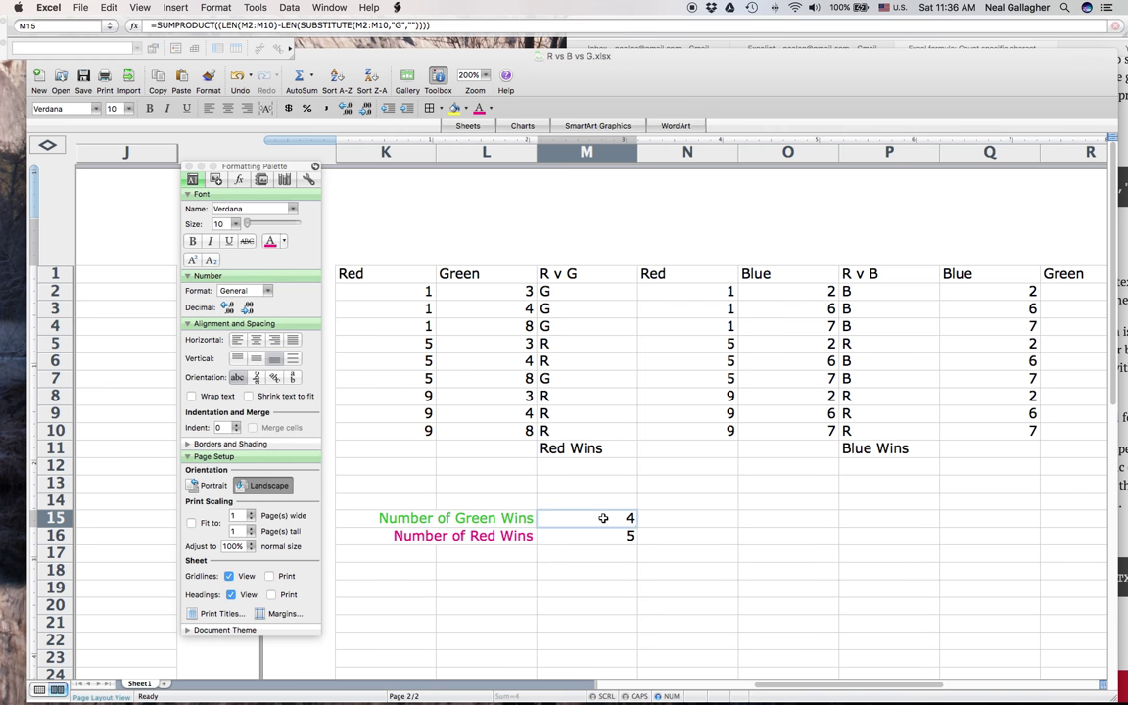
pyautogui.click(491, 110)
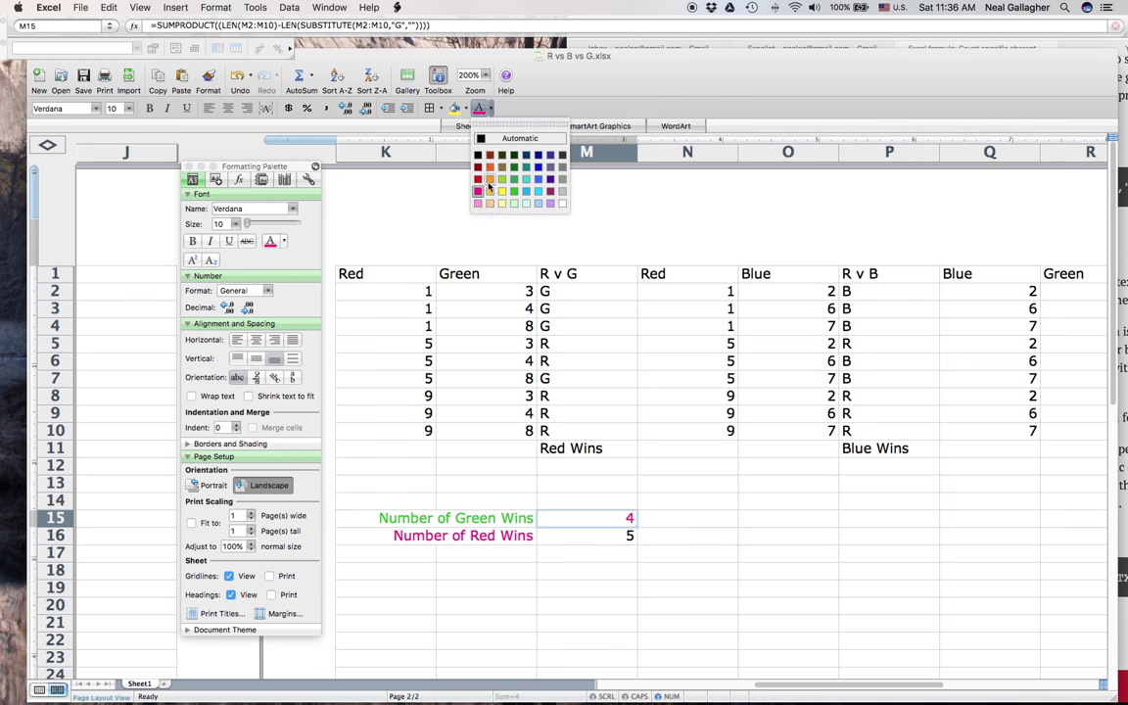
pyautogui.click(513, 192)
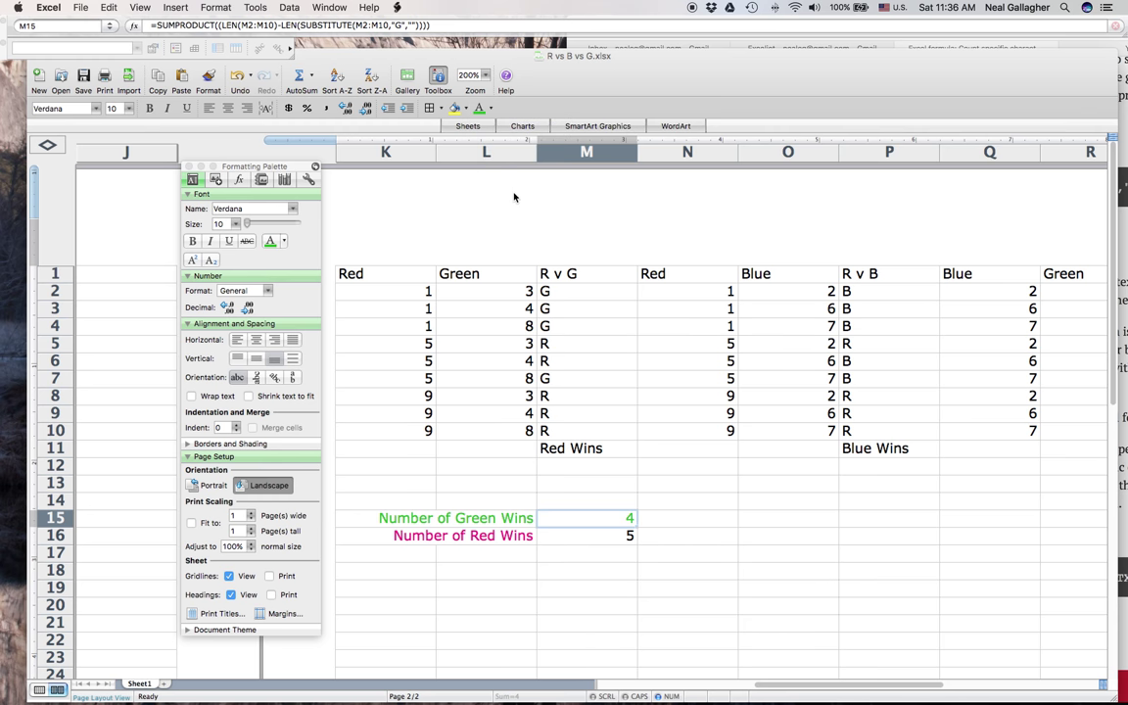
pyautogui.click(608, 535)
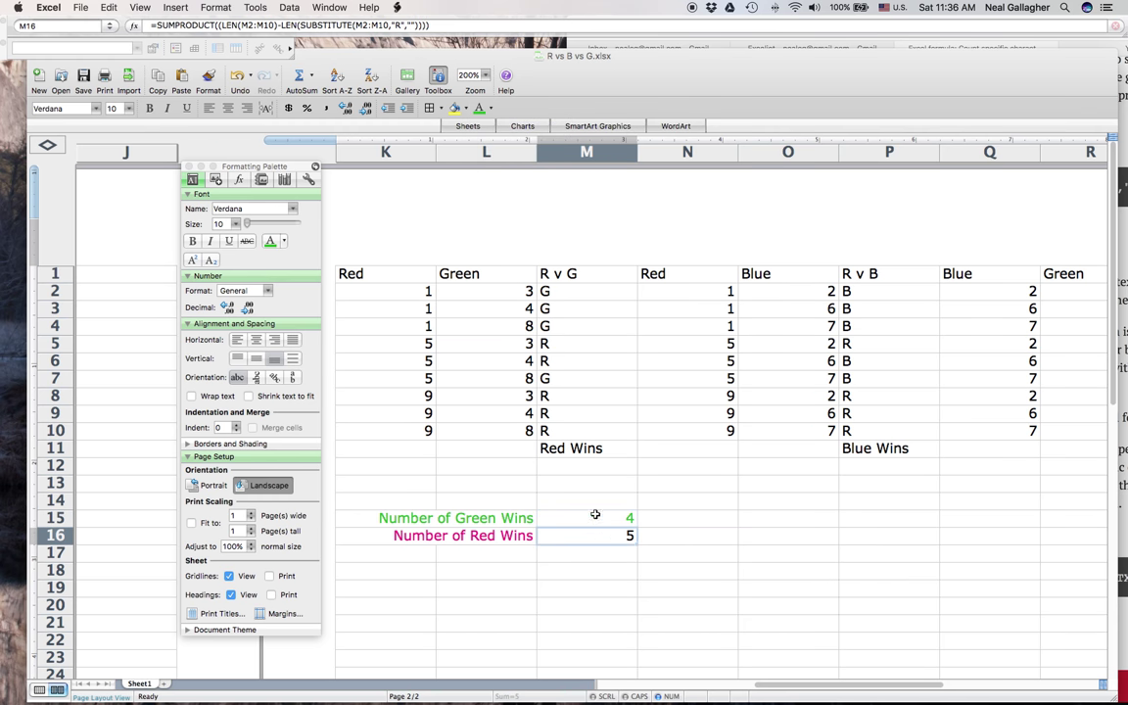
pyautogui.click(491, 108)
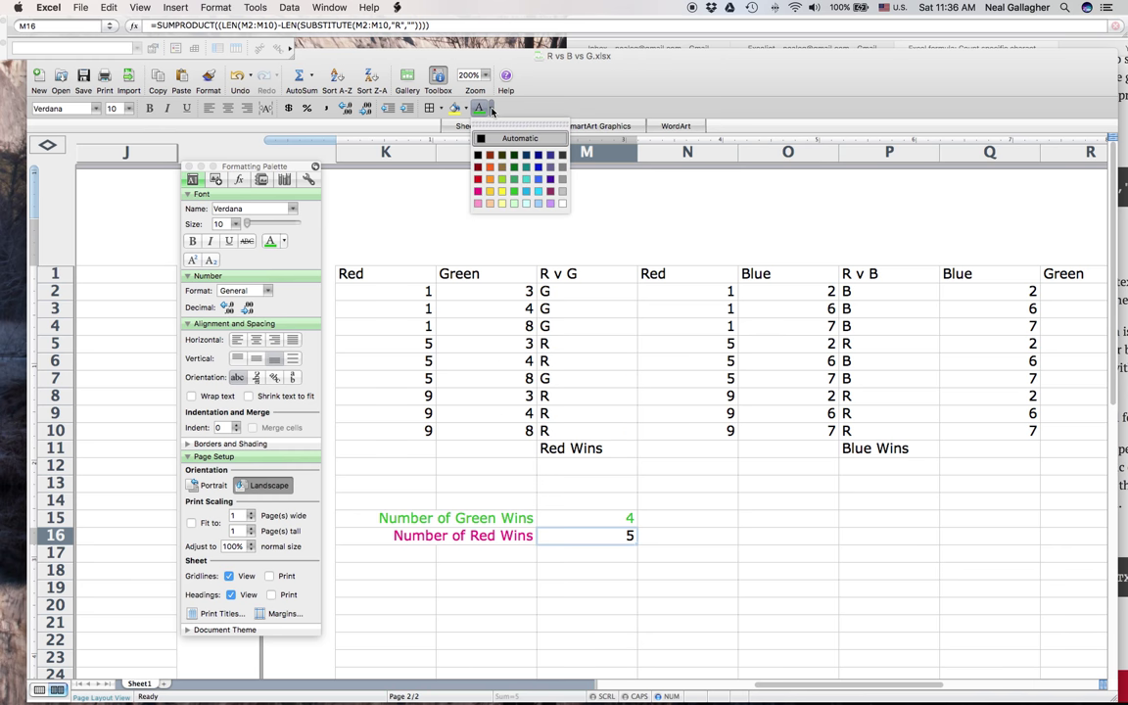
pyautogui.click(478, 191)
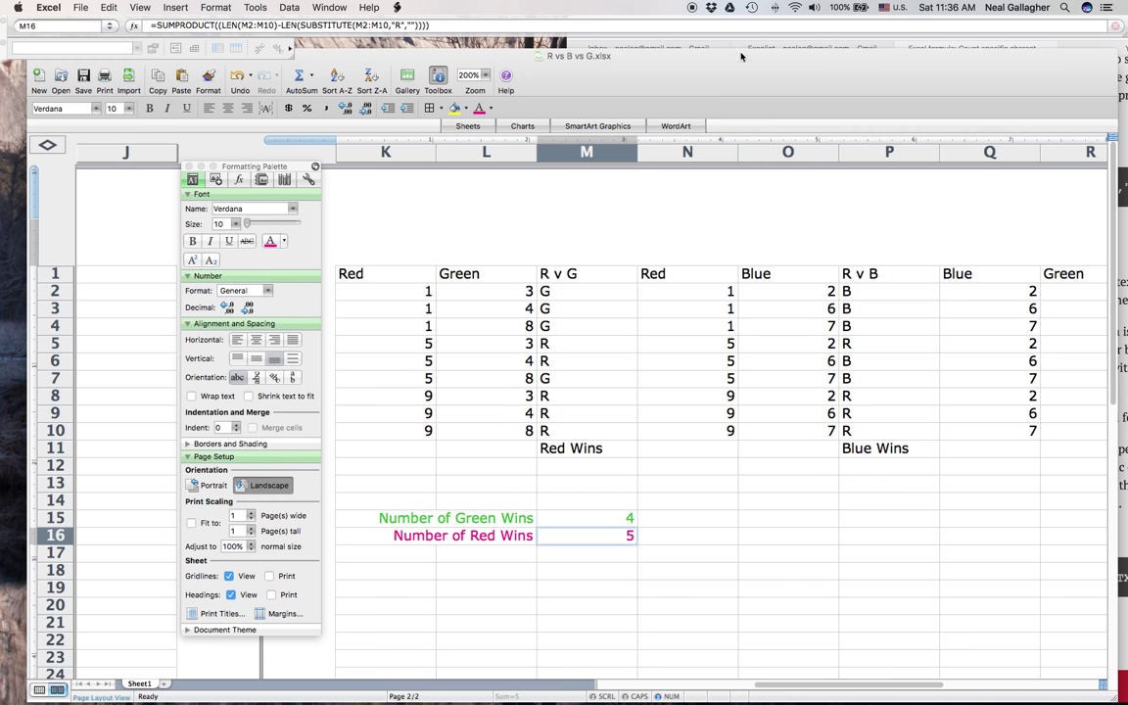
# Step: Merge cells N15 and O15 into one cell
pyautogui.moveTo(263, 167); pyautogui.dragTo(201, 151)
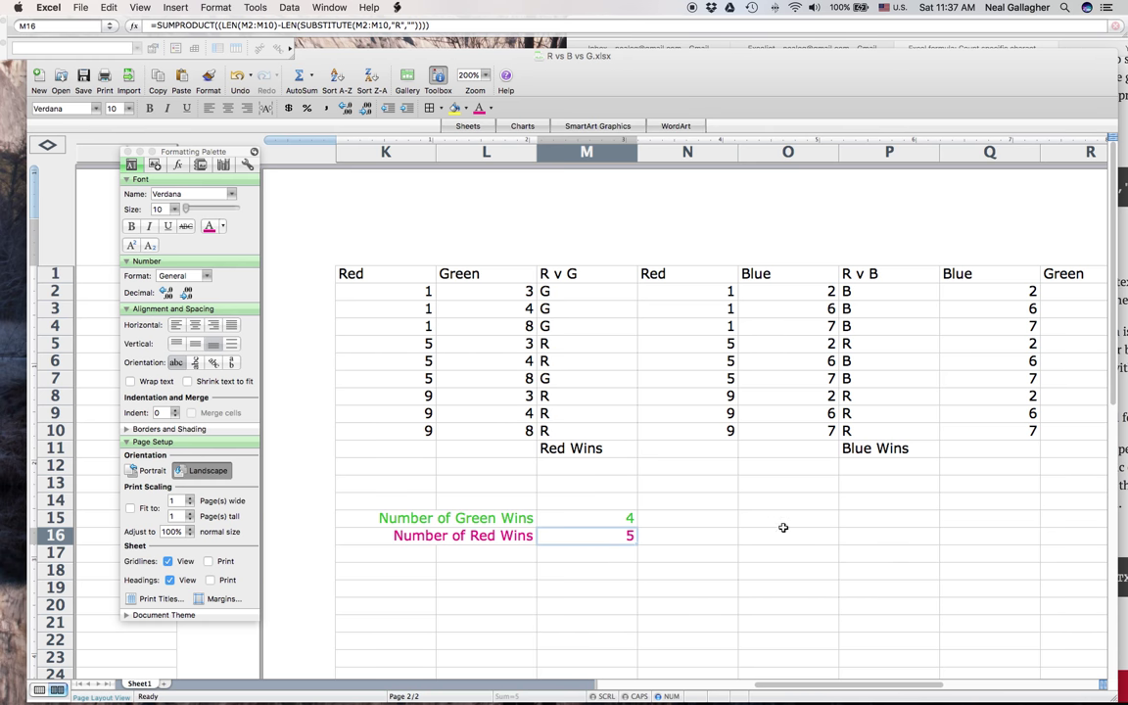
pyautogui.click(719, 519)
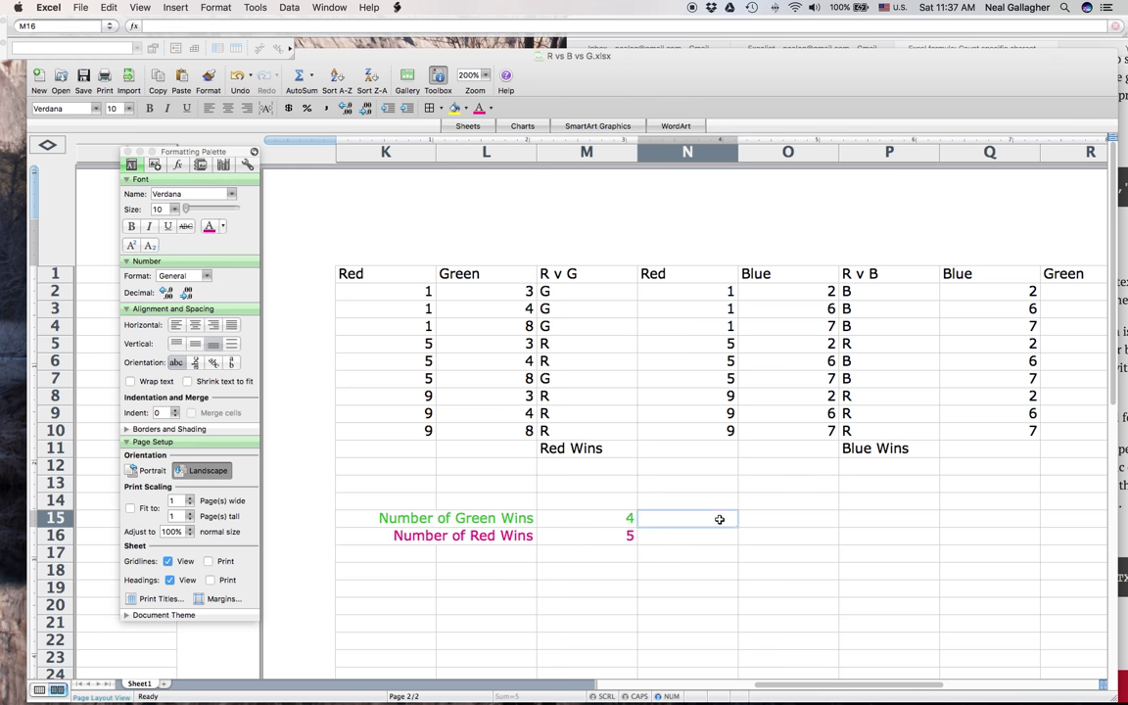
pyautogui.keyDown('shift'); pyautogui.click(779, 520); pyautogui.keyUp('shift')
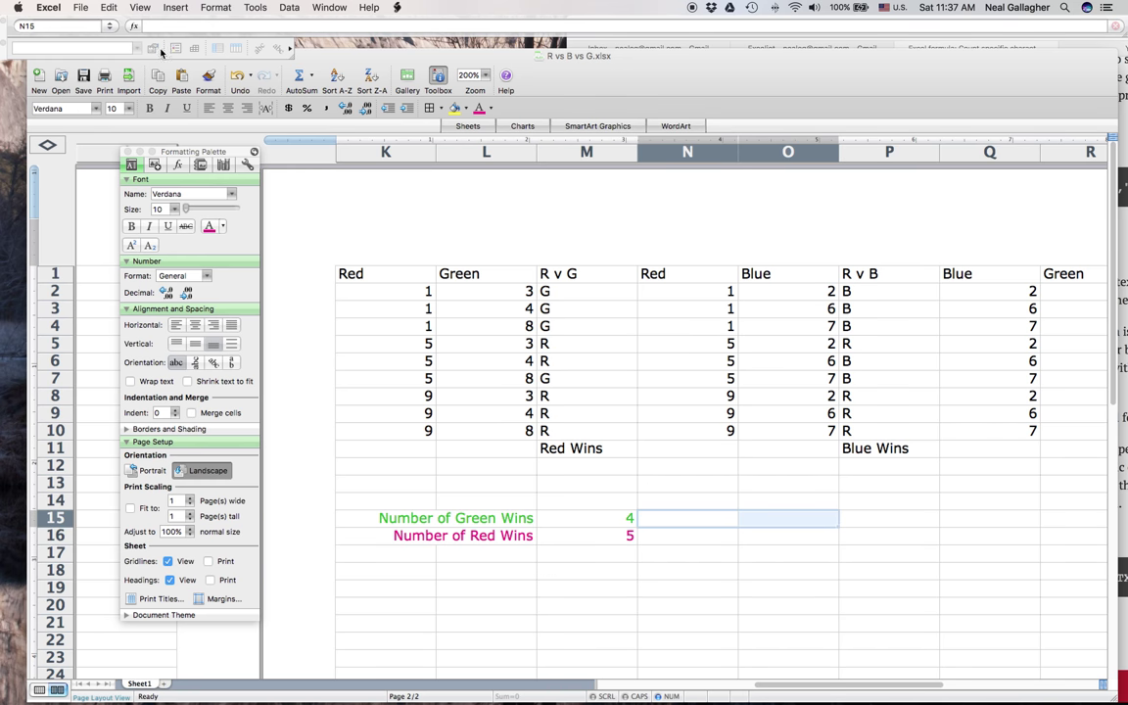
pyautogui.click(210, 8)
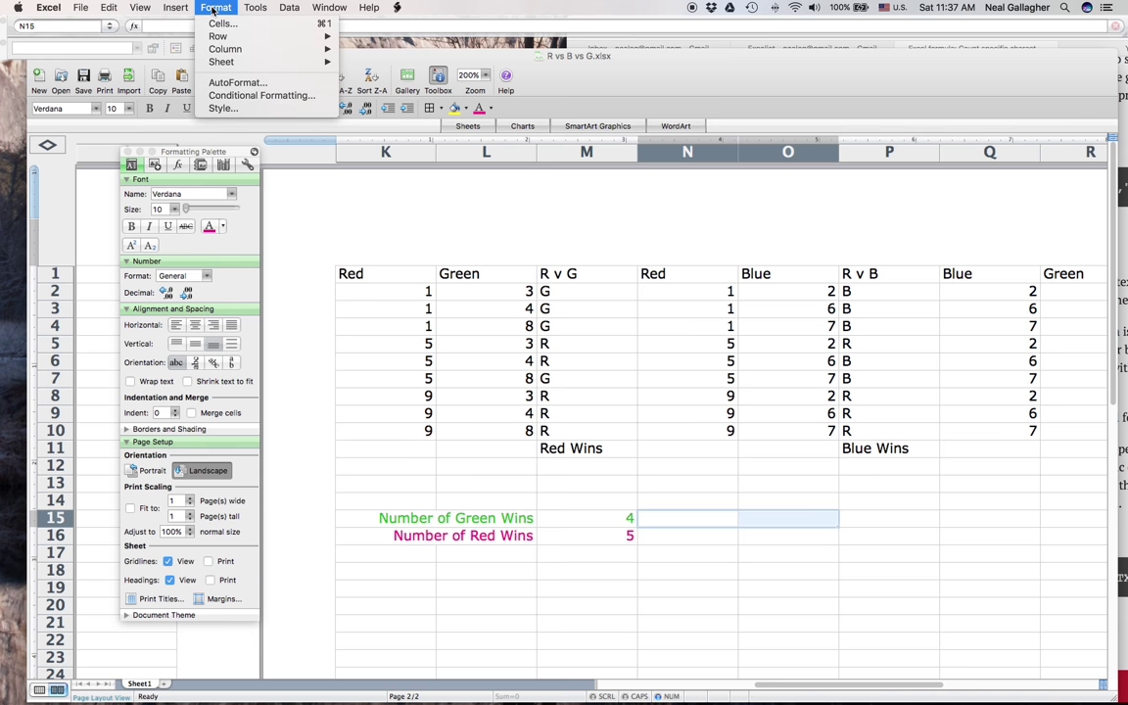
pyautogui.click(221, 24)
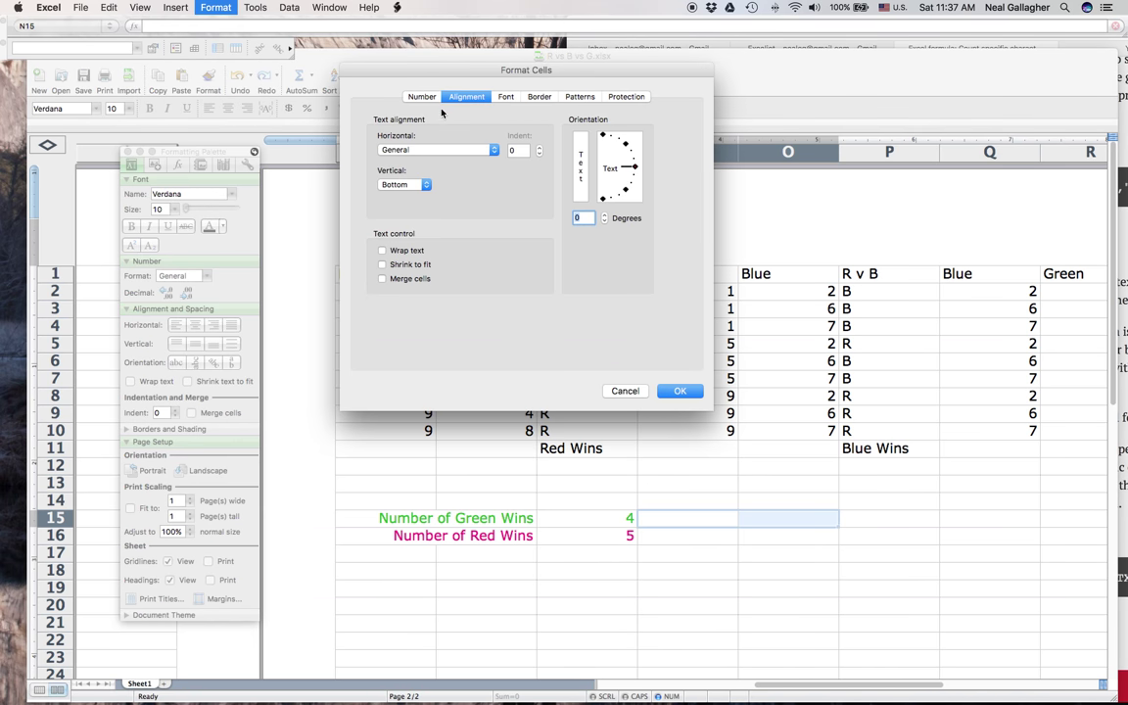
pyautogui.click(382, 279)
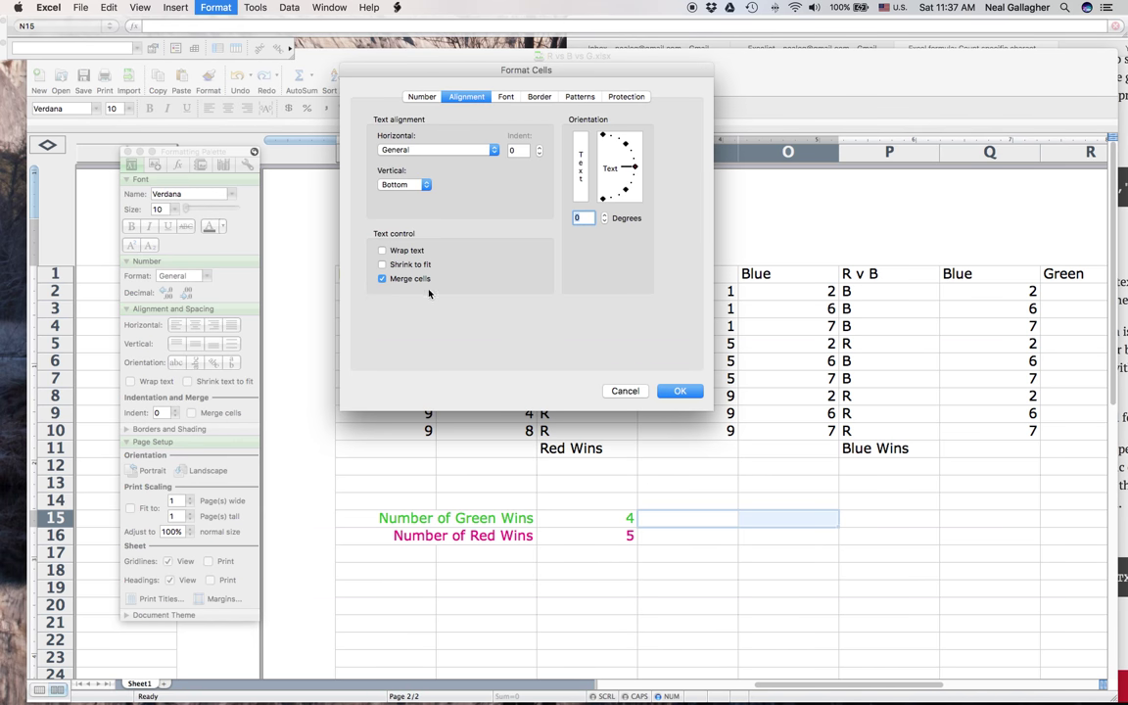
pyautogui.click(676, 392)
# Step: Merge cells N16 and O16 into one cell
pyautogui.click(713, 536)
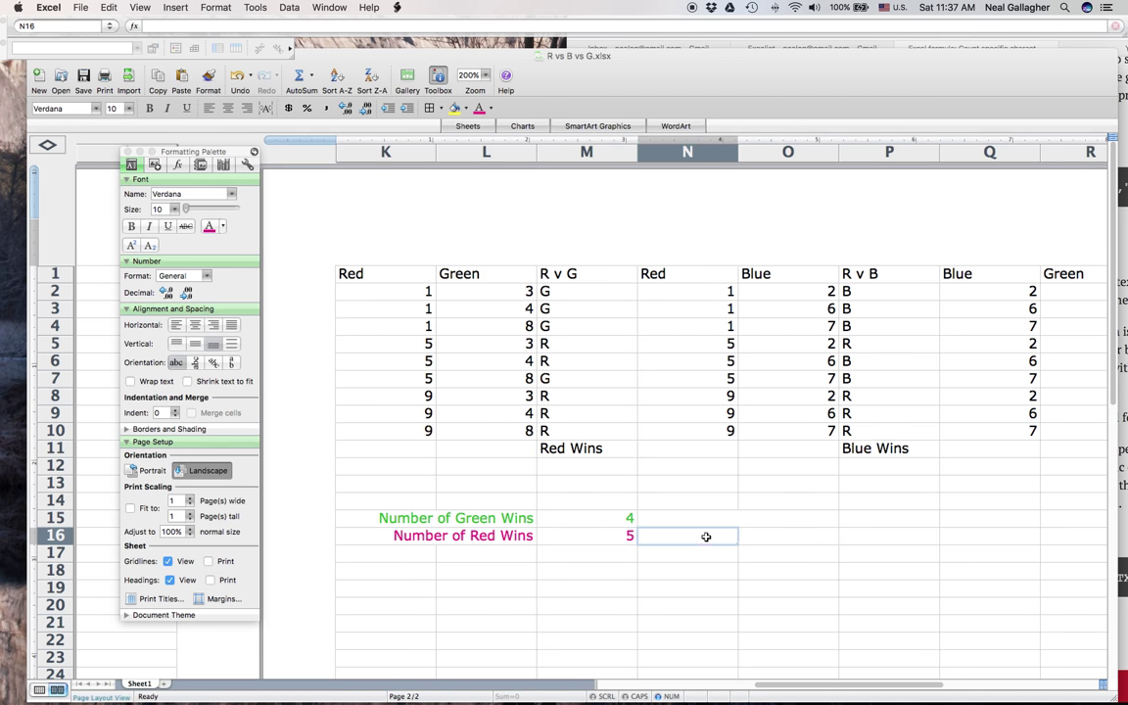
pyautogui.moveTo(773, 540); pyautogui.dragTo(772, 537)
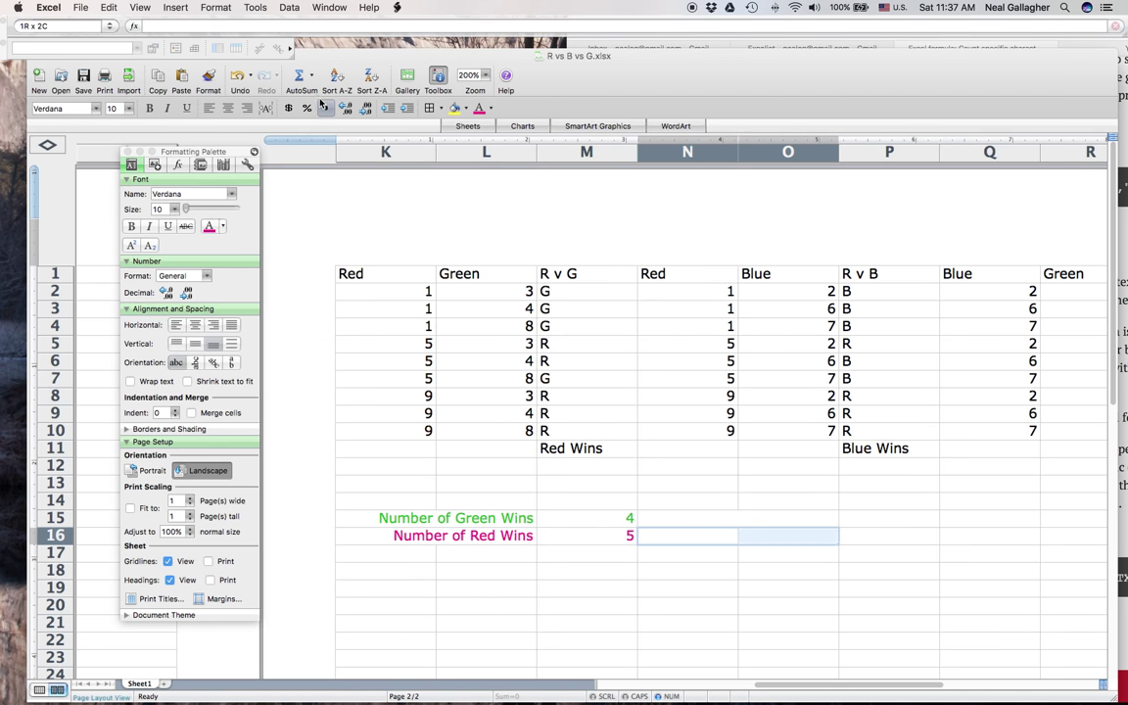
pyautogui.click(208, 9)
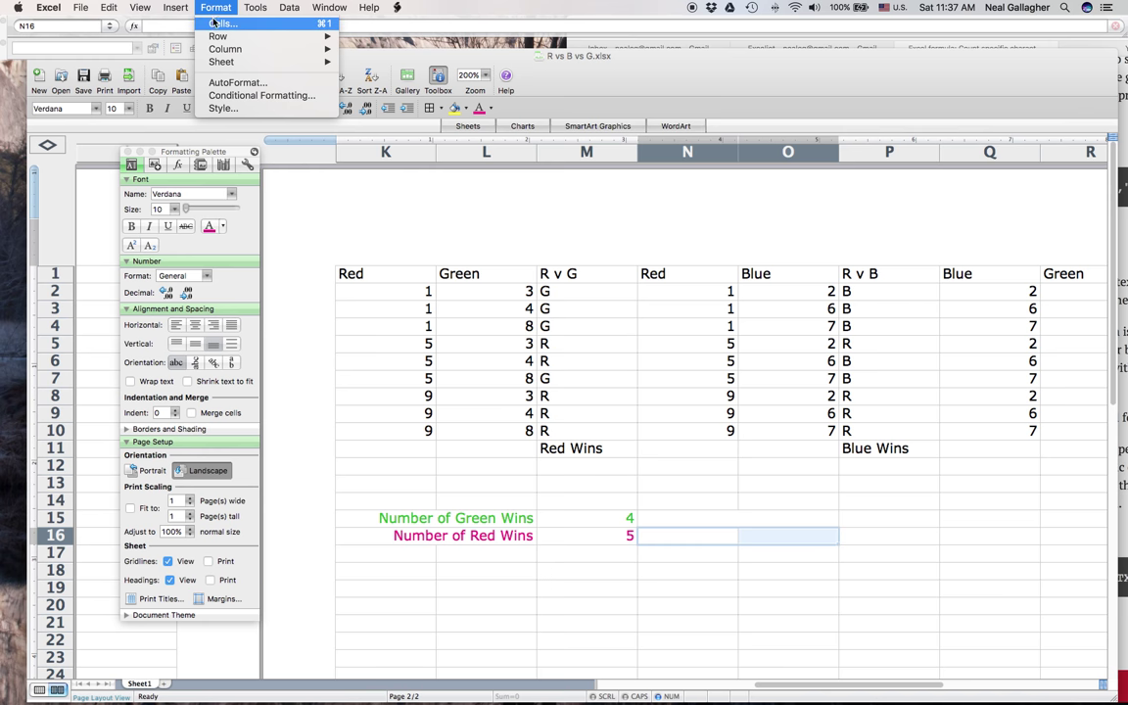
pyautogui.click(217, 23)
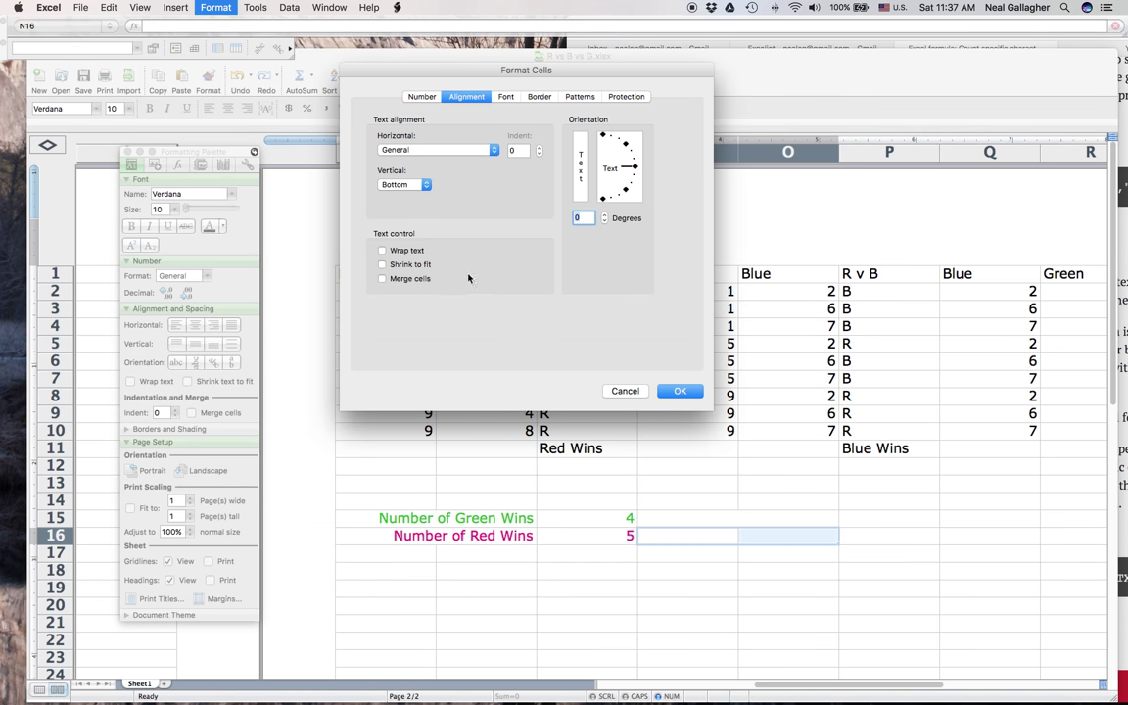
pyautogui.click(383, 279)
pyautogui.click(677, 390)
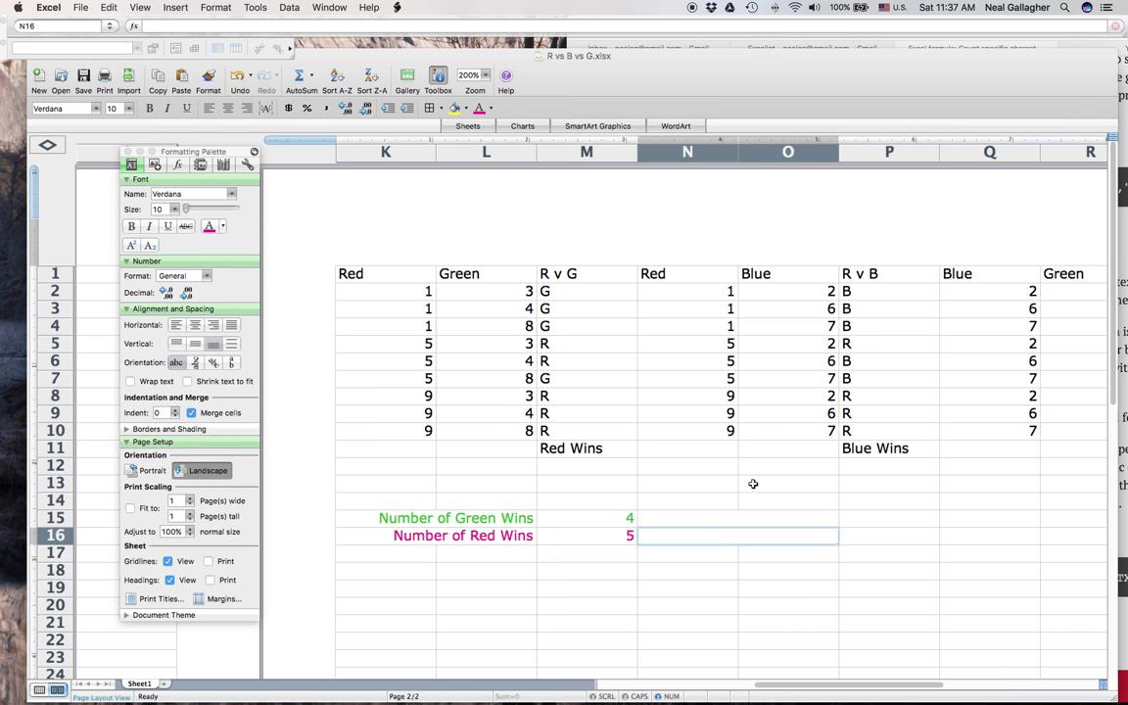
# Step: Enter the label "Number of Blue Wins" in merged cell N15
pyautogui.click(718, 520)
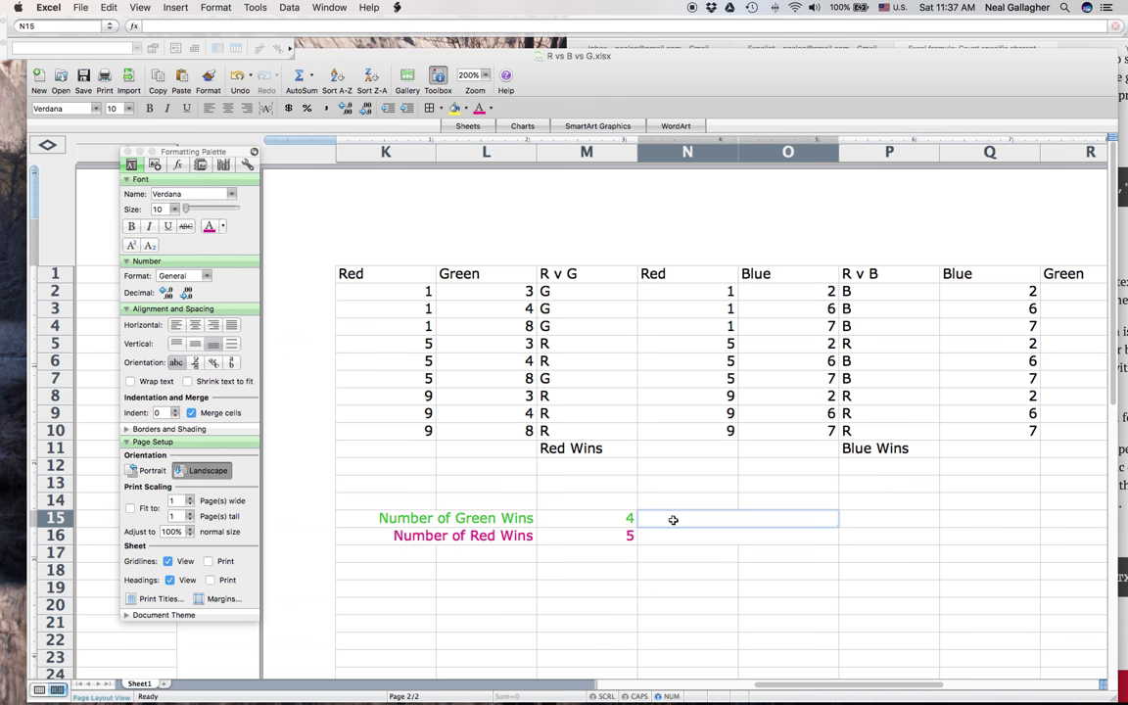
pyautogui.write('Nu')
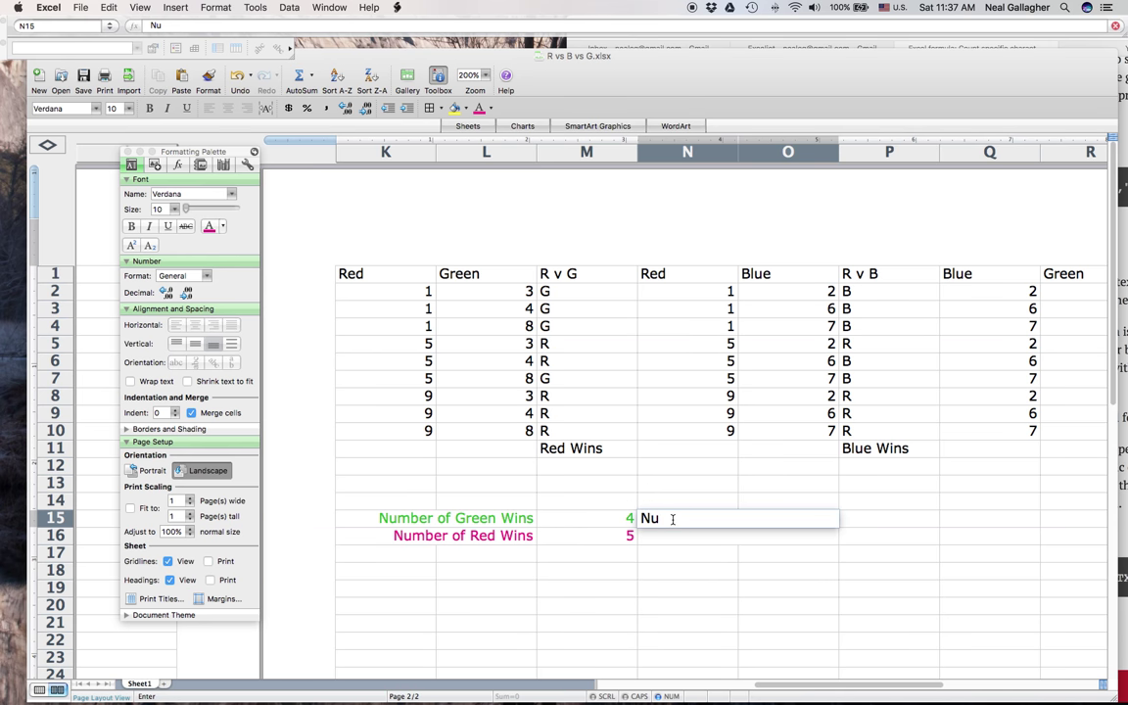
pyautogui.write('mber of Bleue Wins')
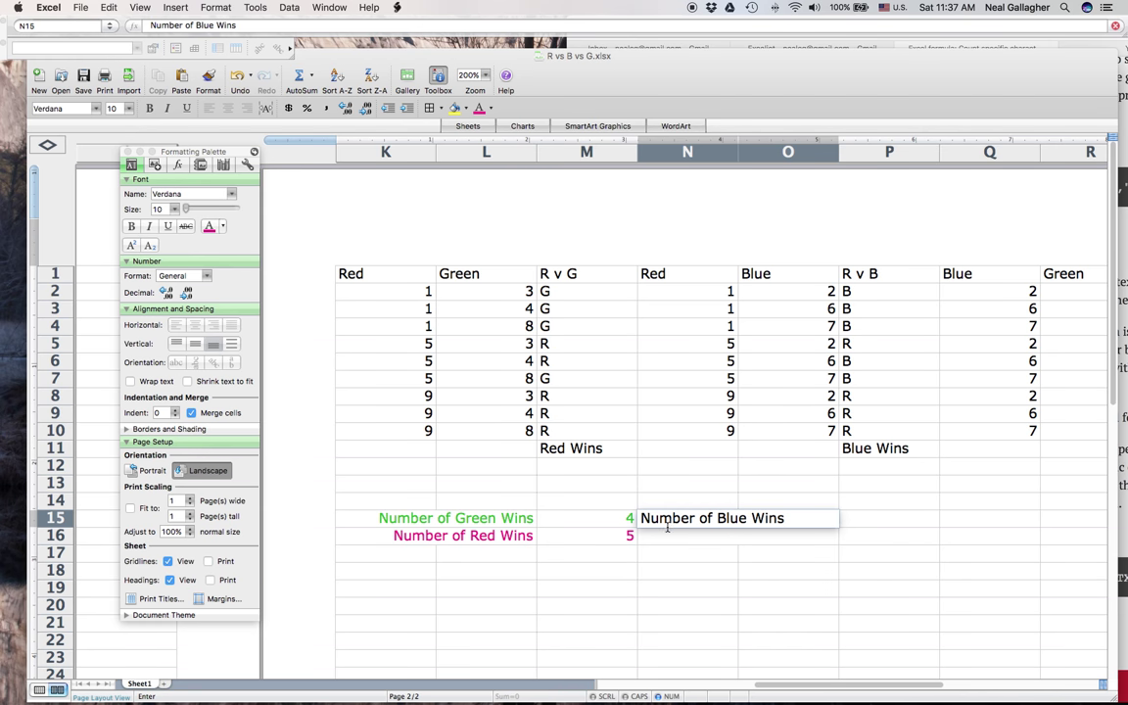
# Step: Format the N15 label with blue text, vertically centred and right-aligned
pyautogui.click(196, 346)
pyautogui.click(195, 326)
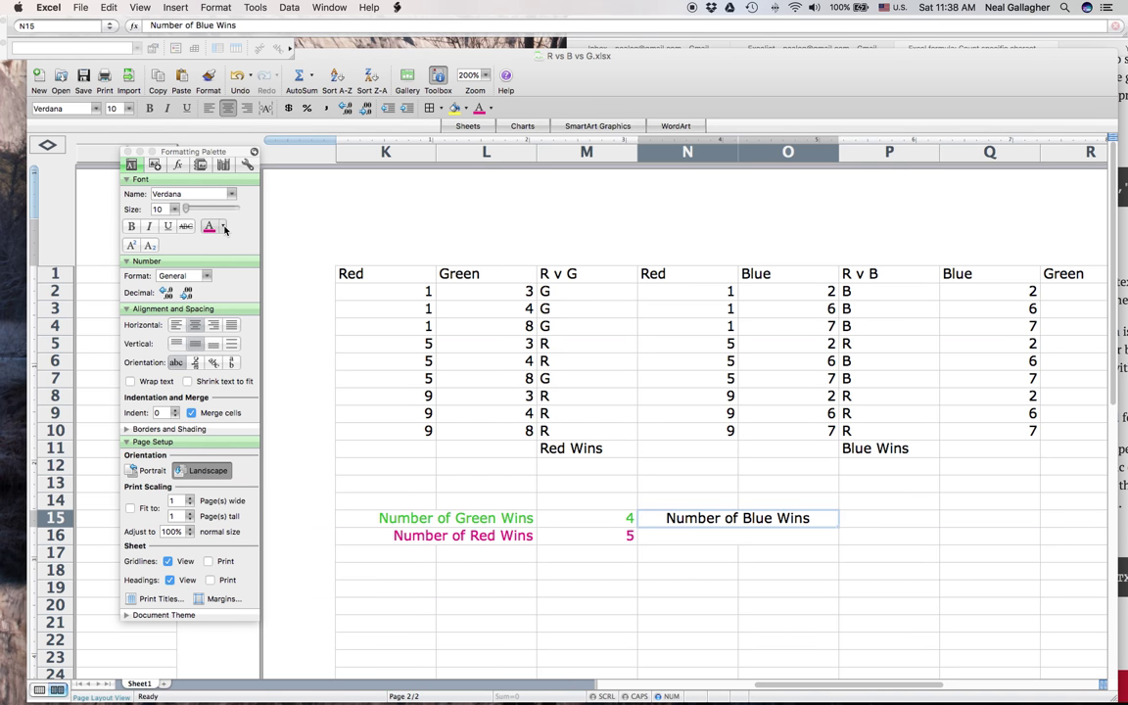
pyautogui.click(224, 227)
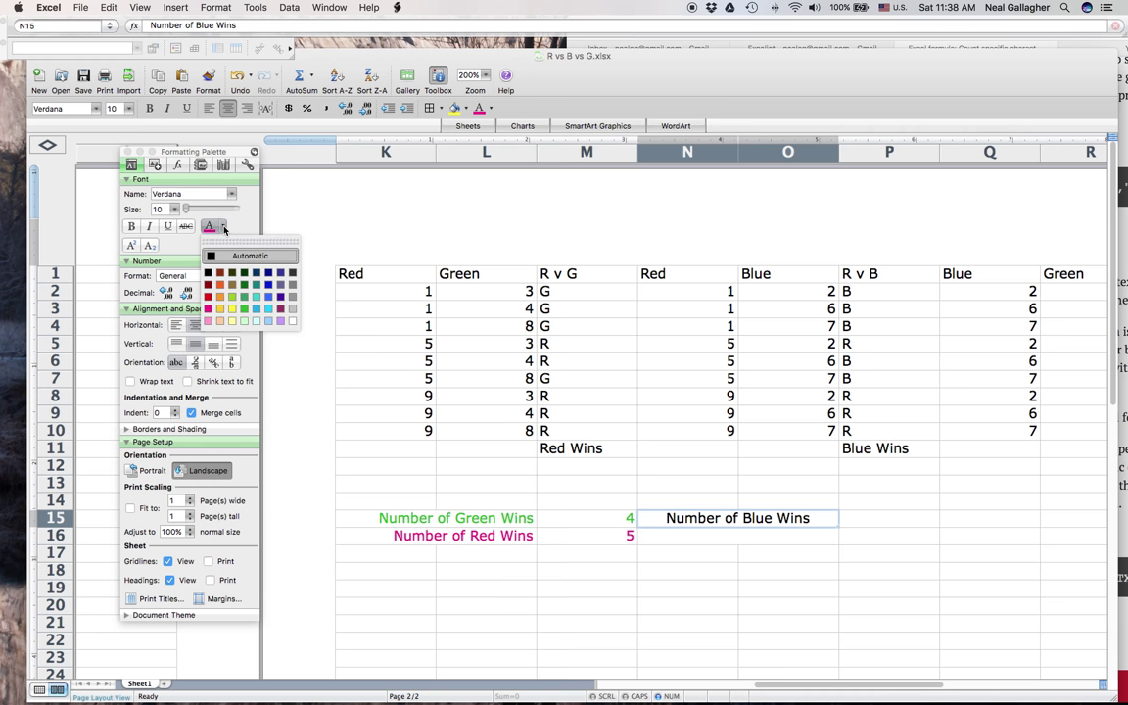
pyautogui.click(268, 299)
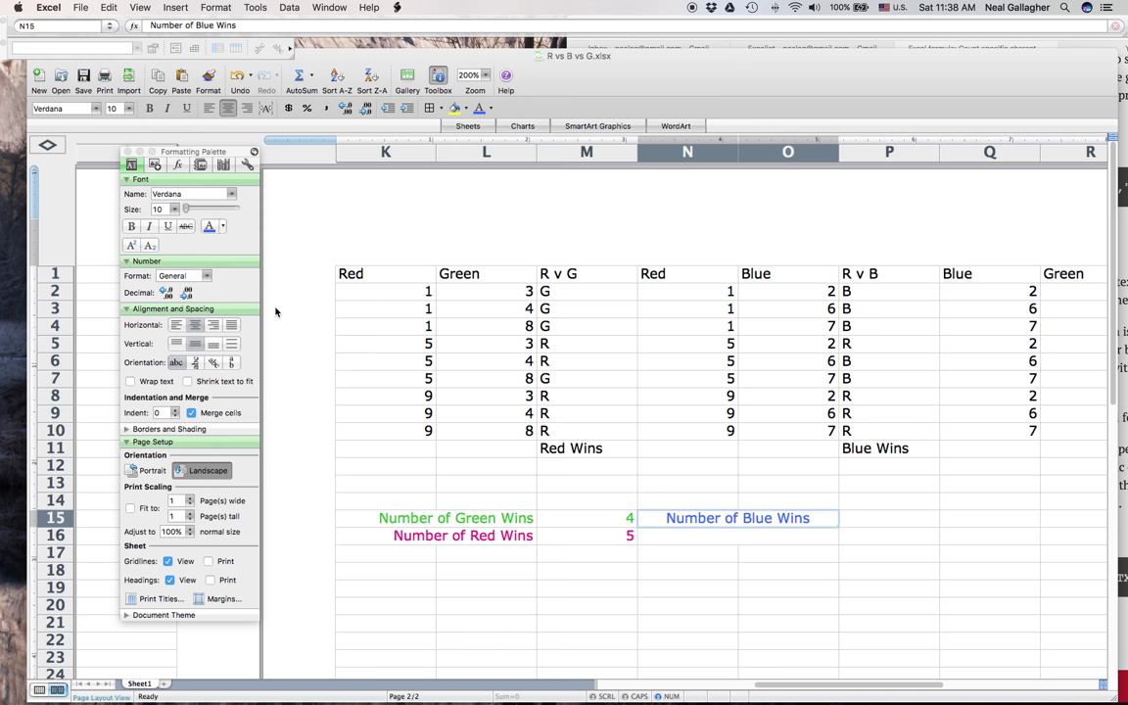
pyautogui.click(214, 327)
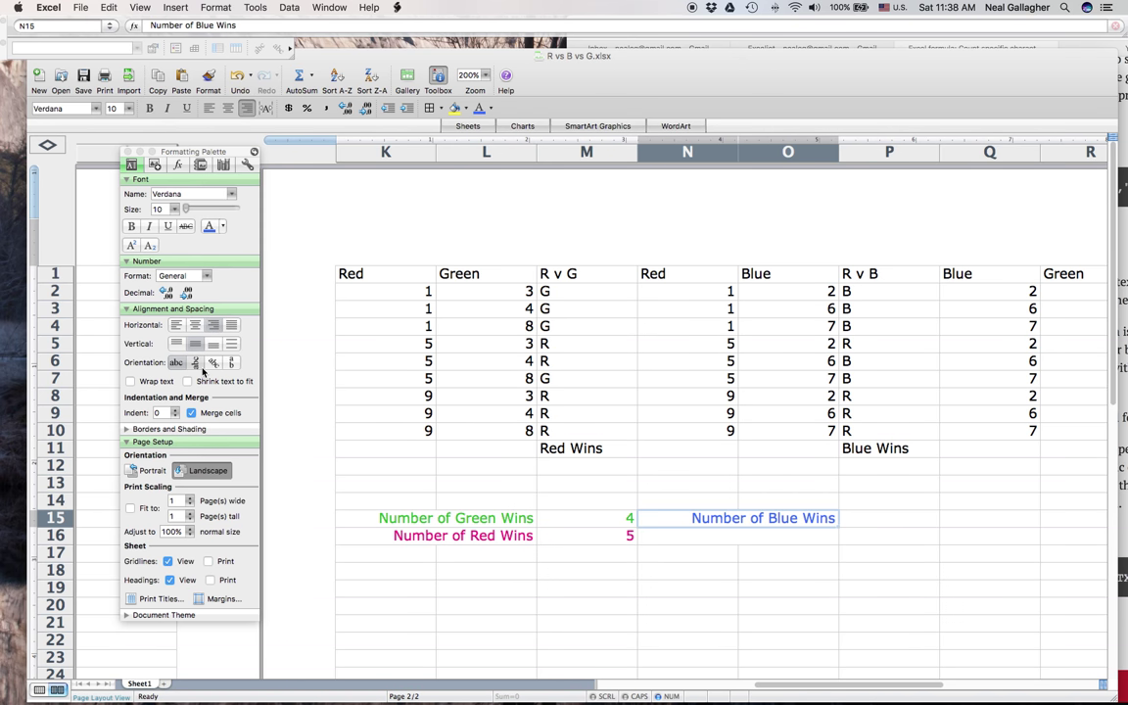
# Step: Enter the label "Number of Red Wins" in merged cell N16
pyautogui.click(720, 540)
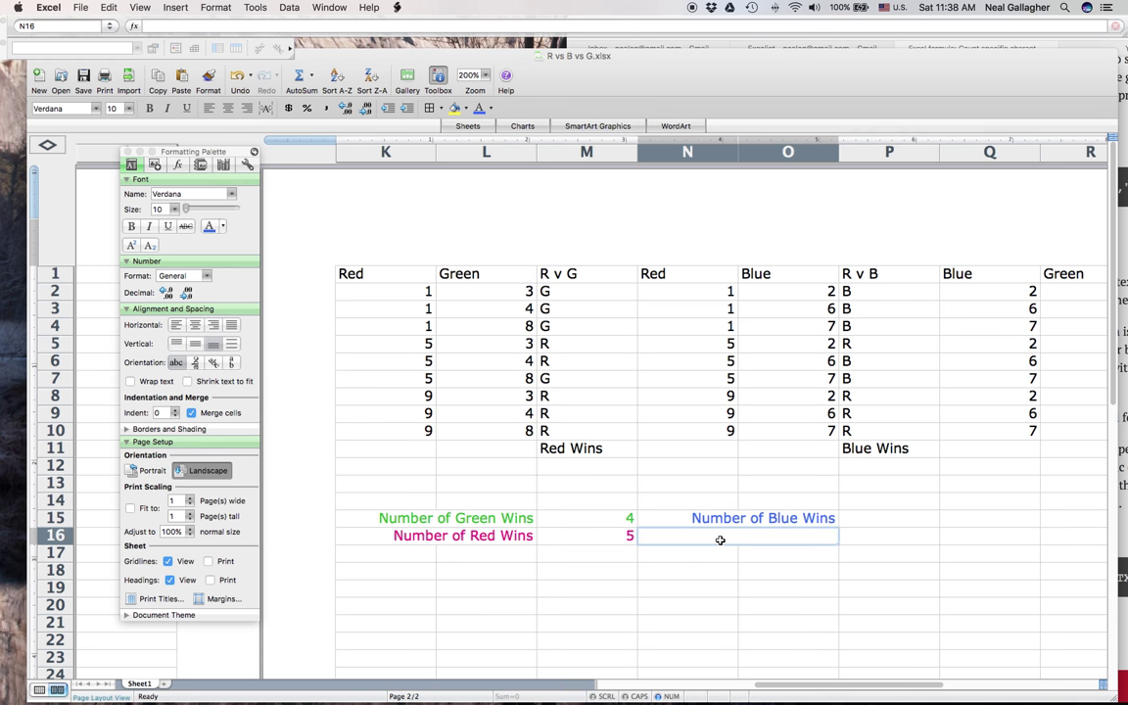
pyautogui.write('Numb')
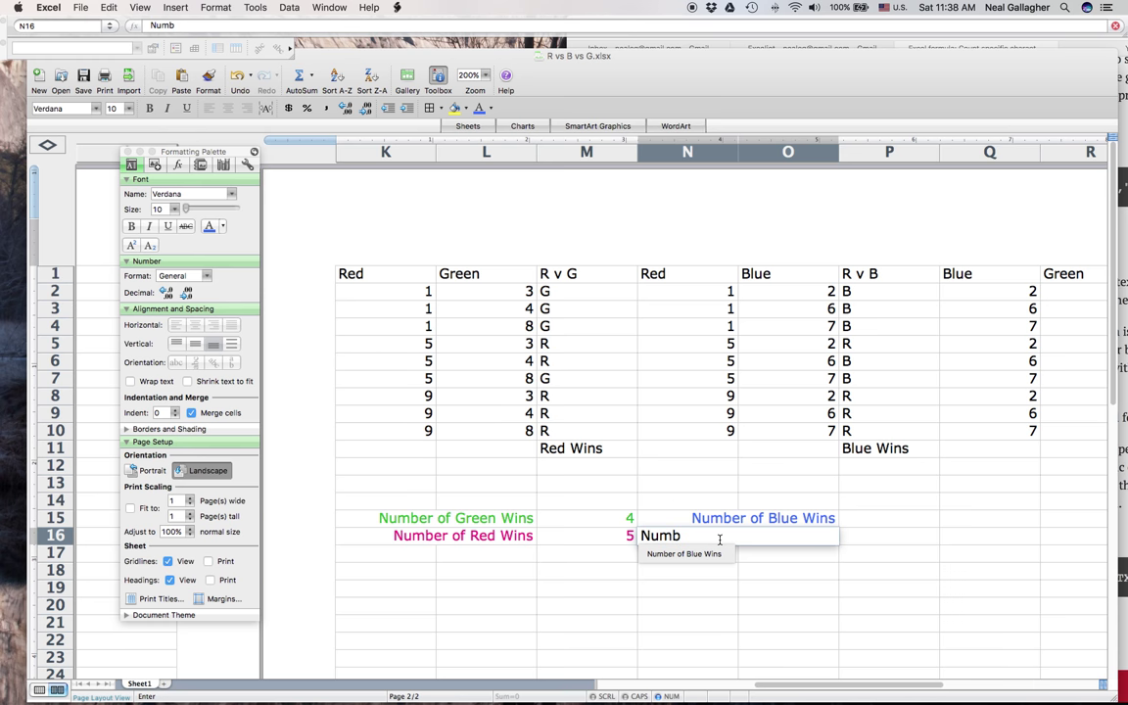
pyautogui.write('er of RedWins')
pyautogui.press('BackSpace')
pyautogui.press('BackSpace')
pyautogui.write('ns')
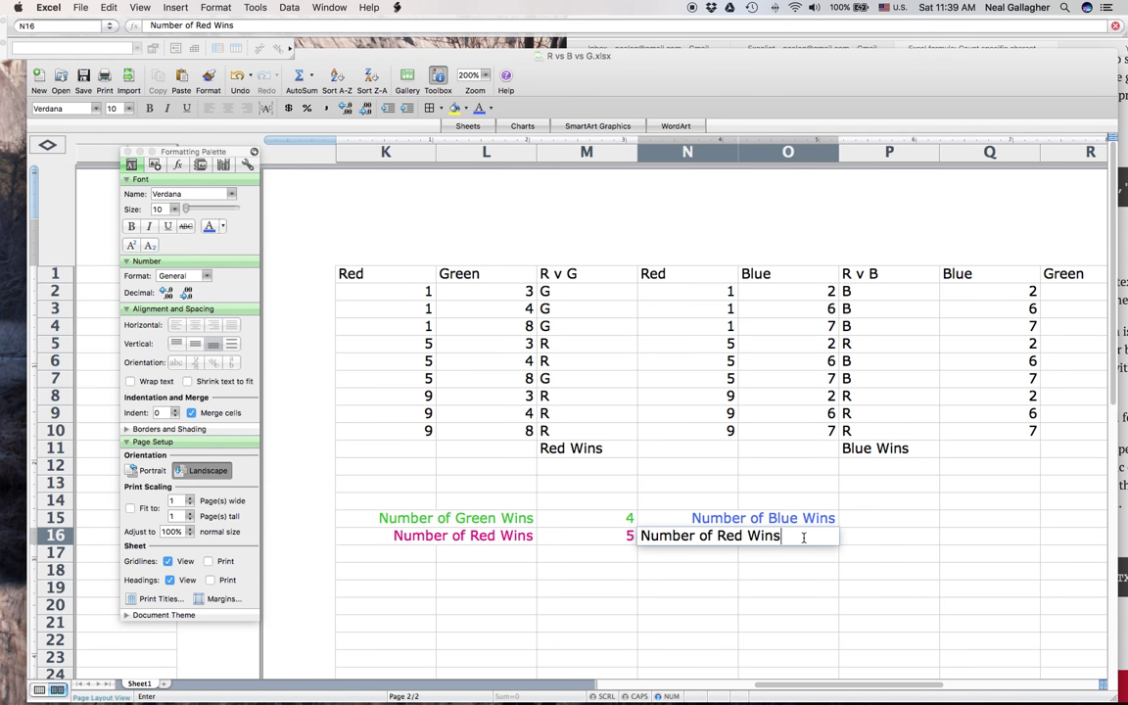
# Step: Format the N16 label with pink text, vertically centred and right-aligned
pyautogui.moveTo(804, 536); pyautogui.dragTo(640, 535)
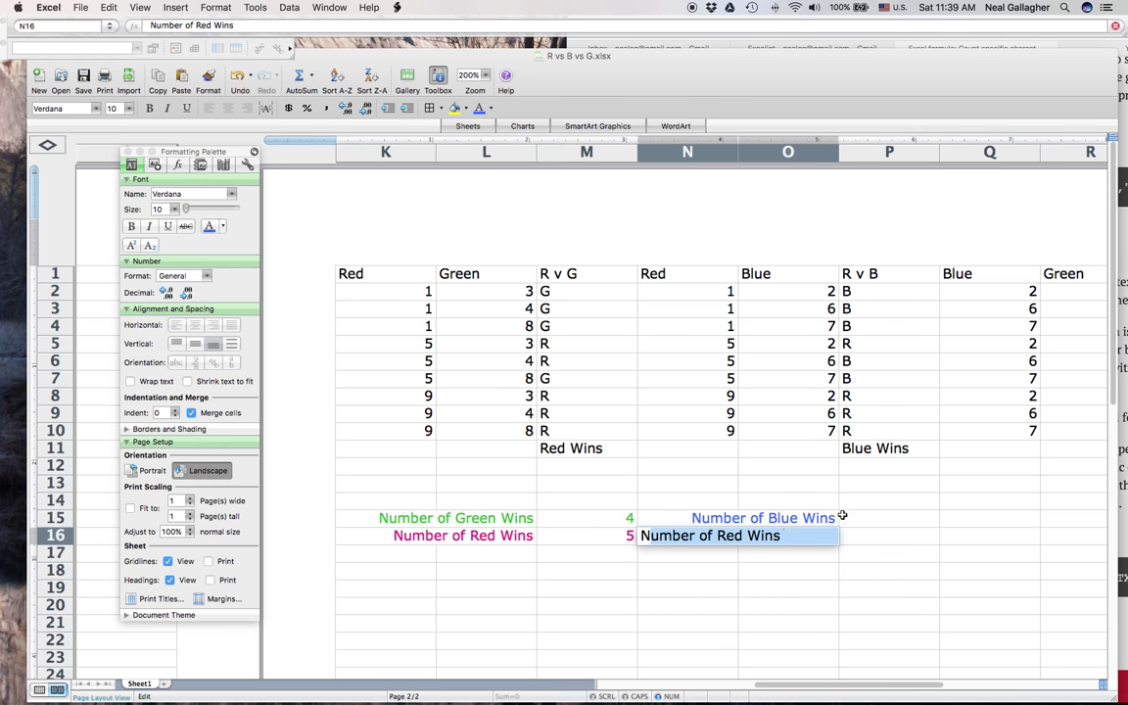
pyautogui.moveTo(794, 537); pyautogui.dragTo(580, 482)
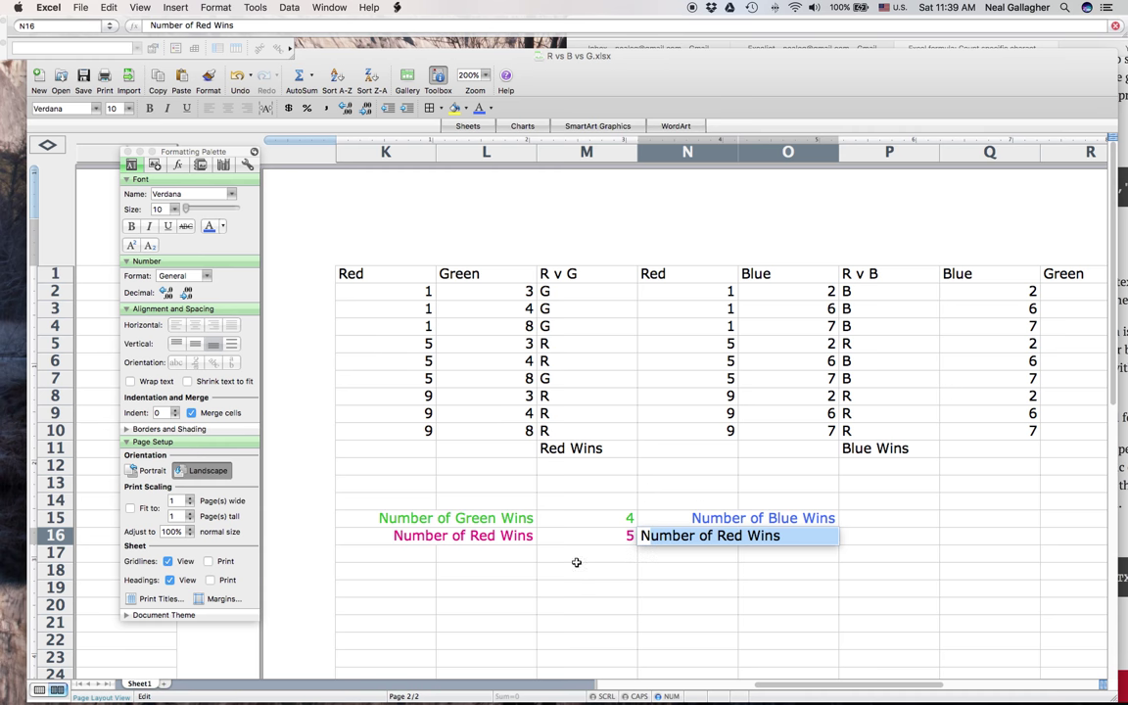
pyautogui.click(196, 344)
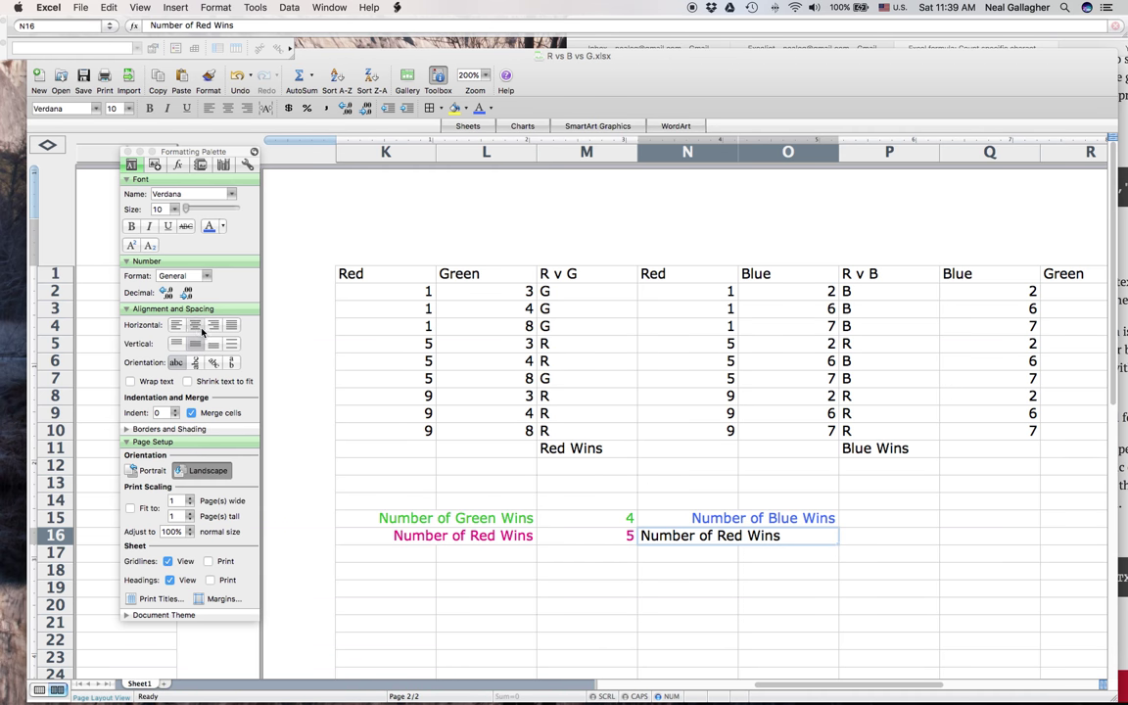
pyautogui.click(213, 325)
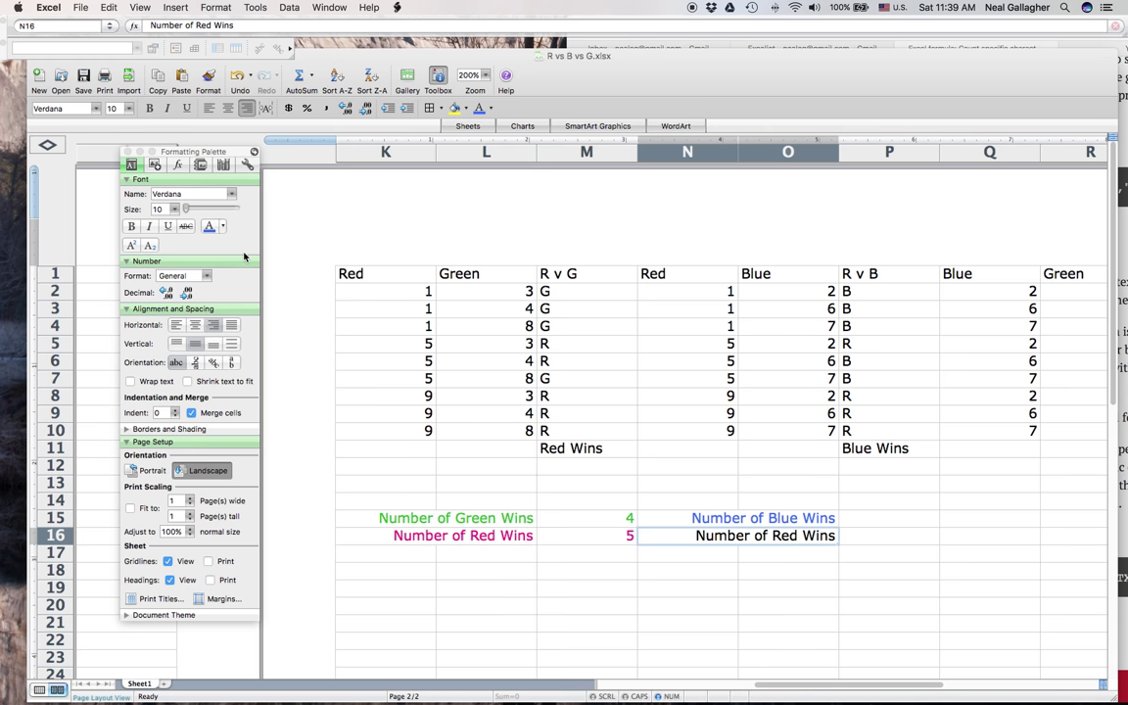
pyautogui.click(224, 228)
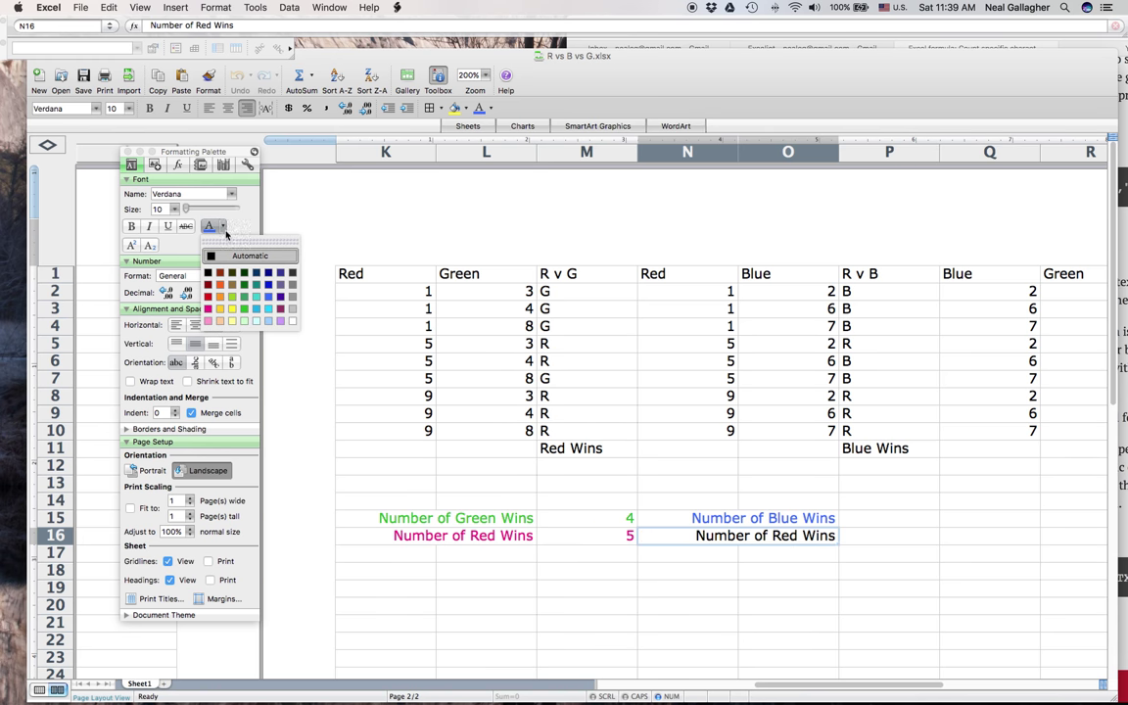
pyautogui.click(208, 308)
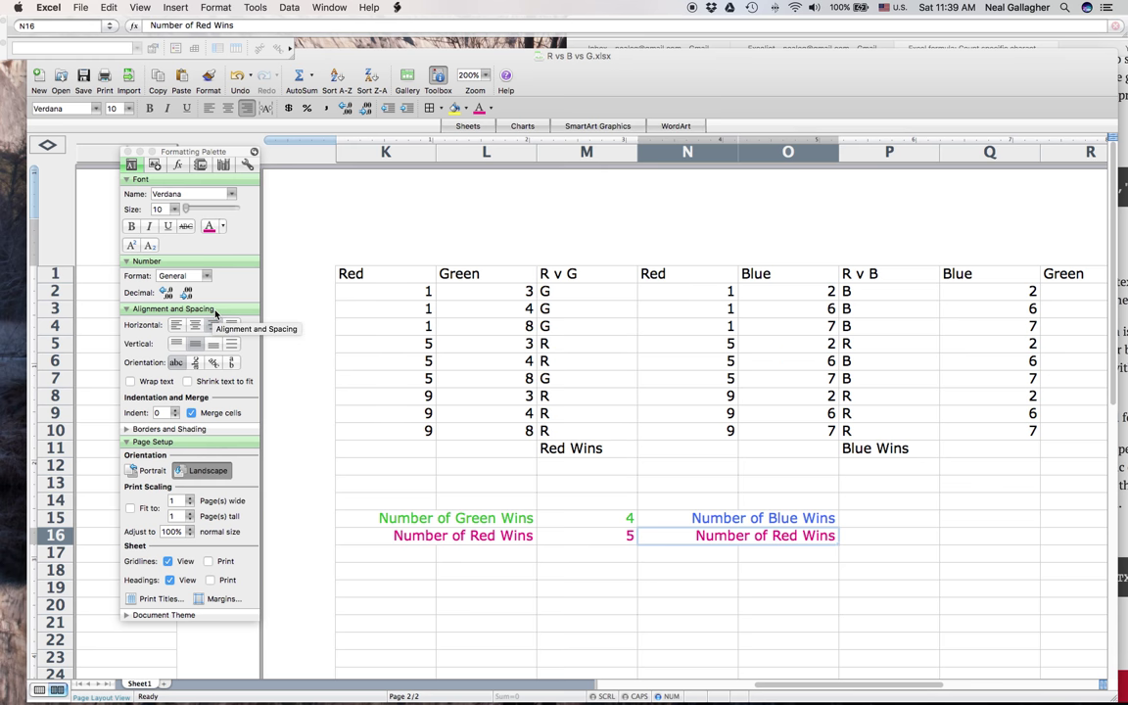
# Step: Copy the SUMPRODUCT formula text from M15 into P15, keeping its M2:M10 references
pyautogui.click(889, 519)
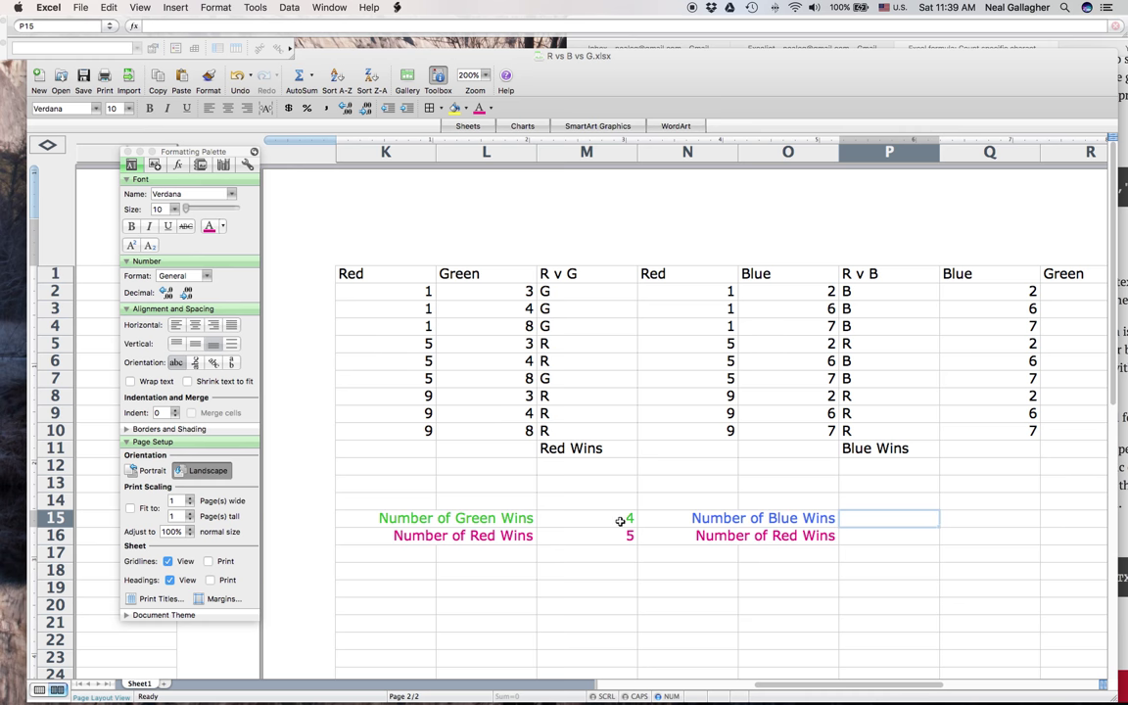
pyautogui.click(621, 520)
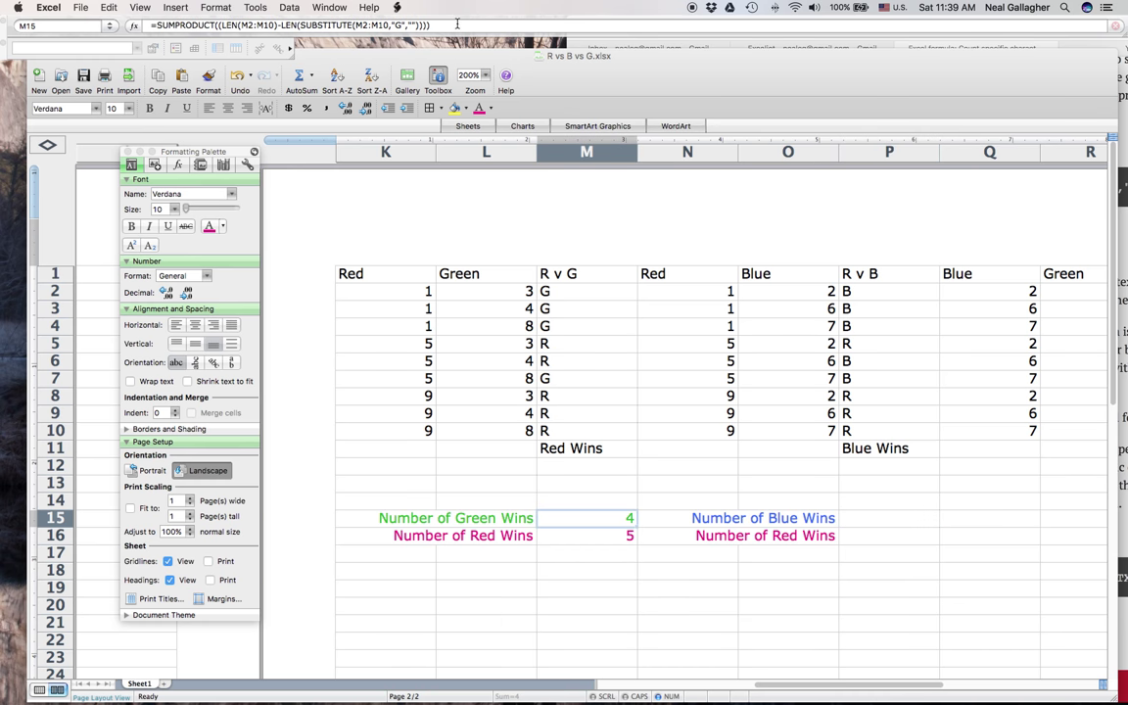
pyautogui.click(410, 21)
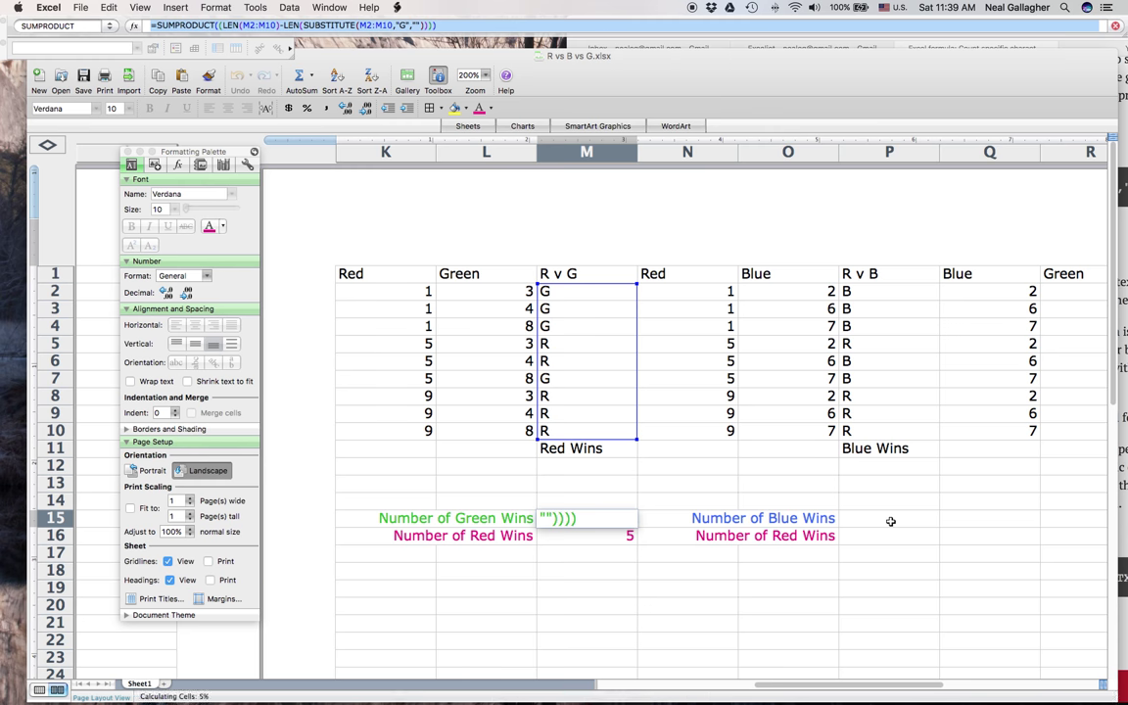
pyautogui.press('Return')
pyautogui.rightClick(889, 522)
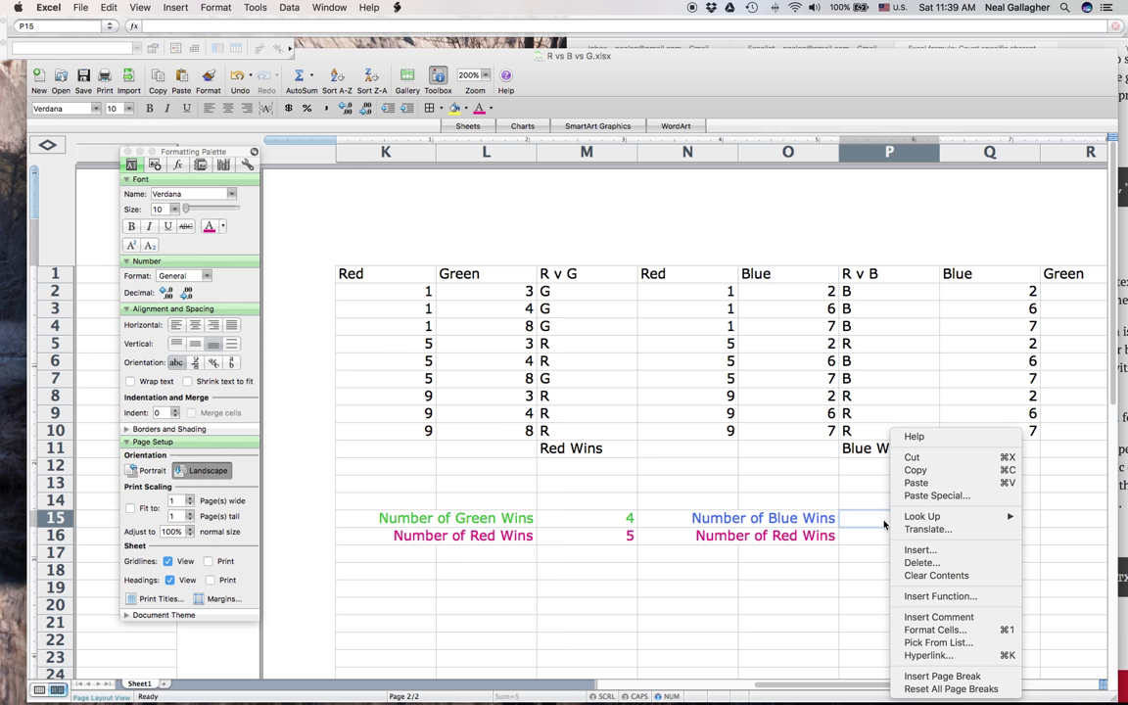
pyautogui.moveTo(875, 522)
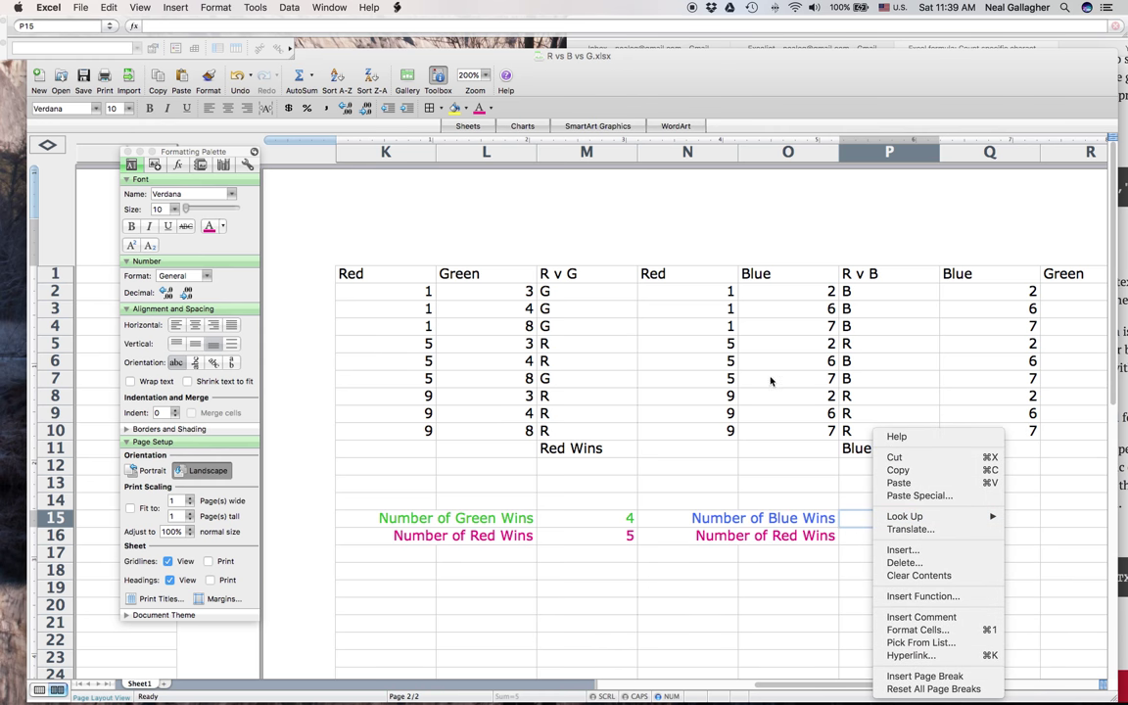
pyautogui.click(854, 519)
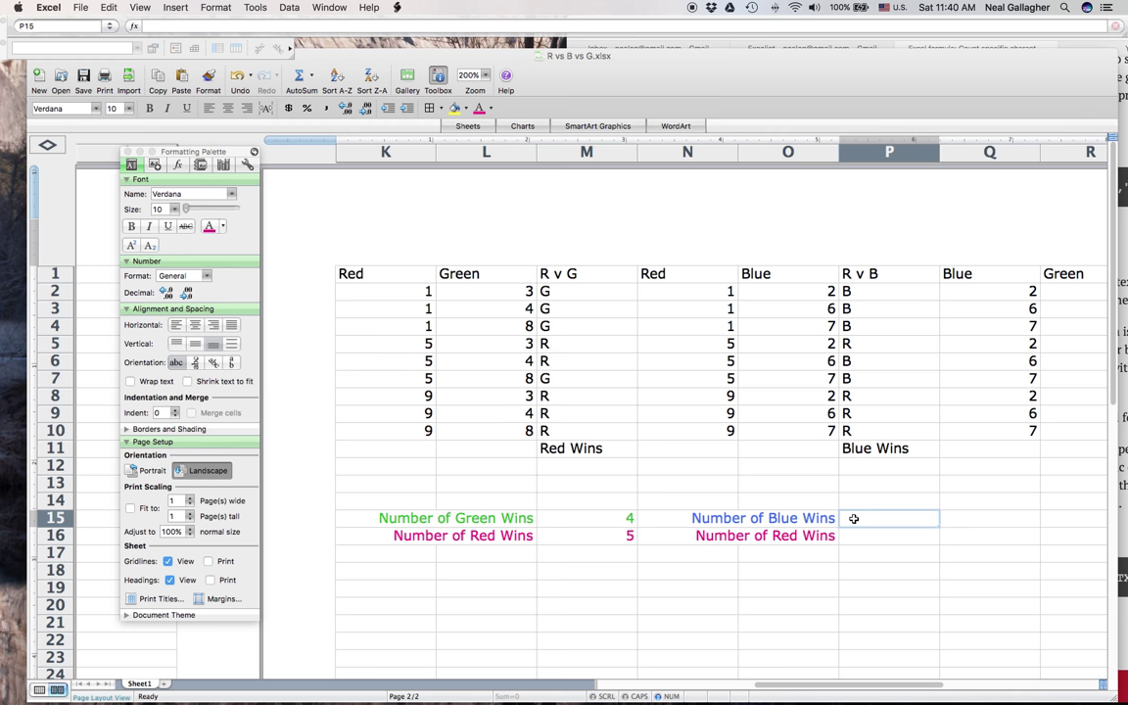
pyautogui.doubleClick(854, 518)
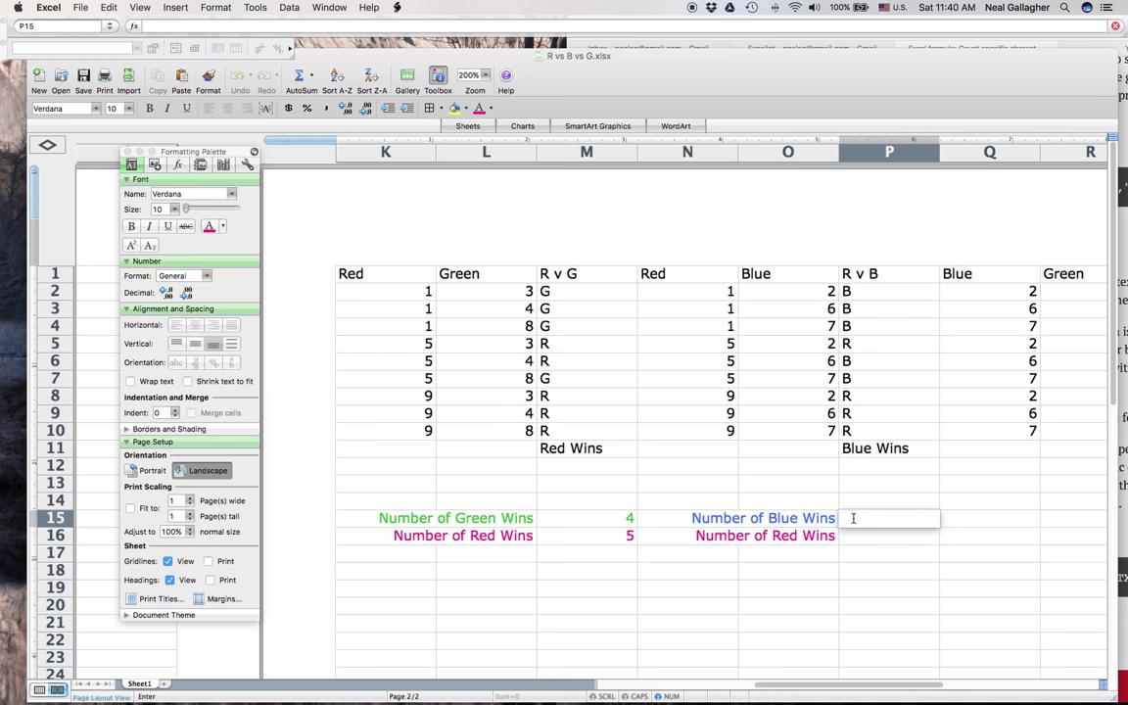
pyautogui.write('=SUMPRODUCT((LEN(M2:M10)-LEN(SUBSTITUTE(M2:M10,"G",""))))')
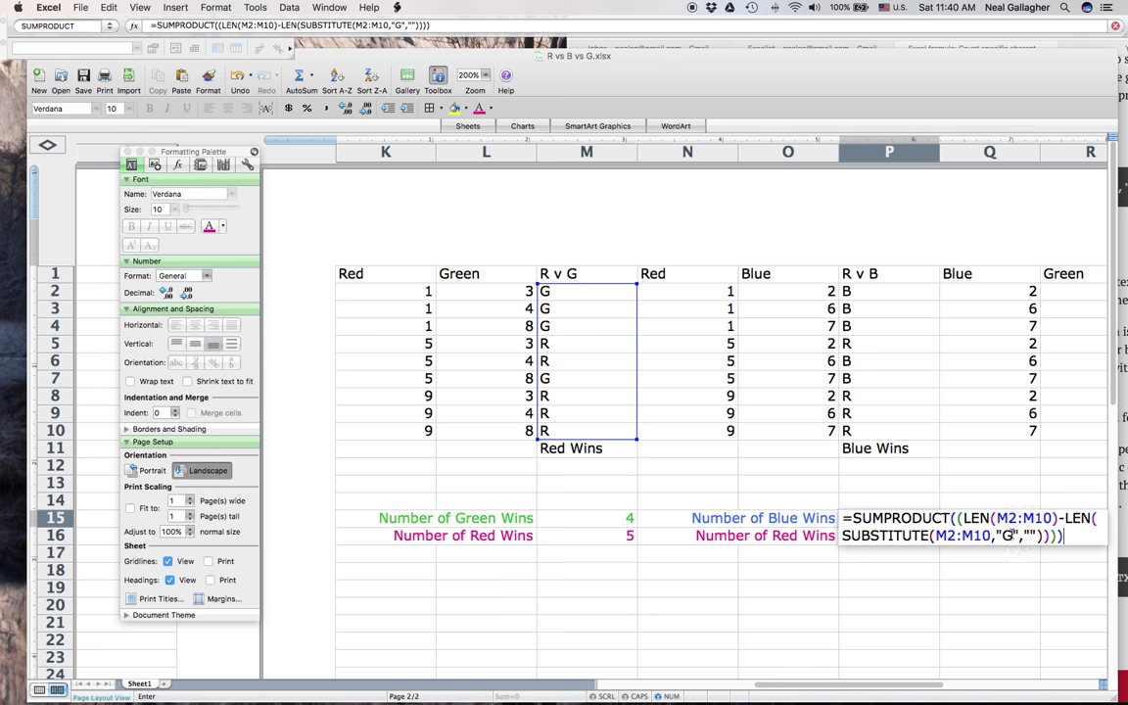
# Step: Change the counted letter in the P15 formula to "B"
pyautogui.click(1014, 536)
pyautogui.press('BackSpace')
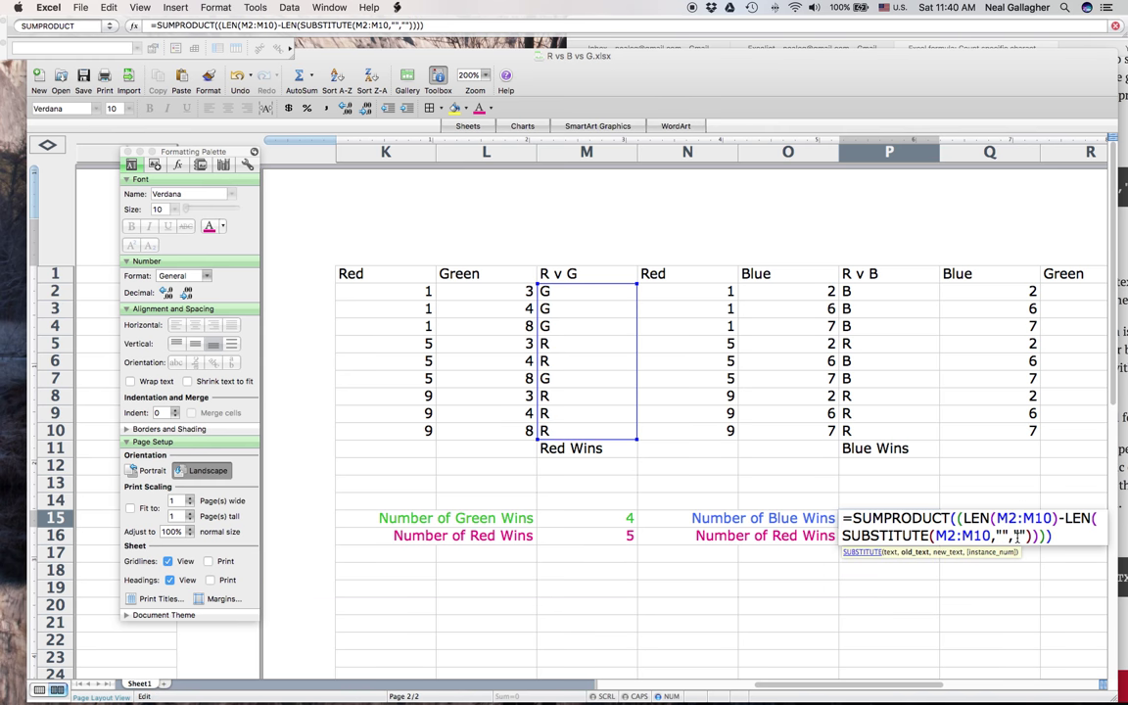
pyautogui.write('B')
pyautogui.press('Return')
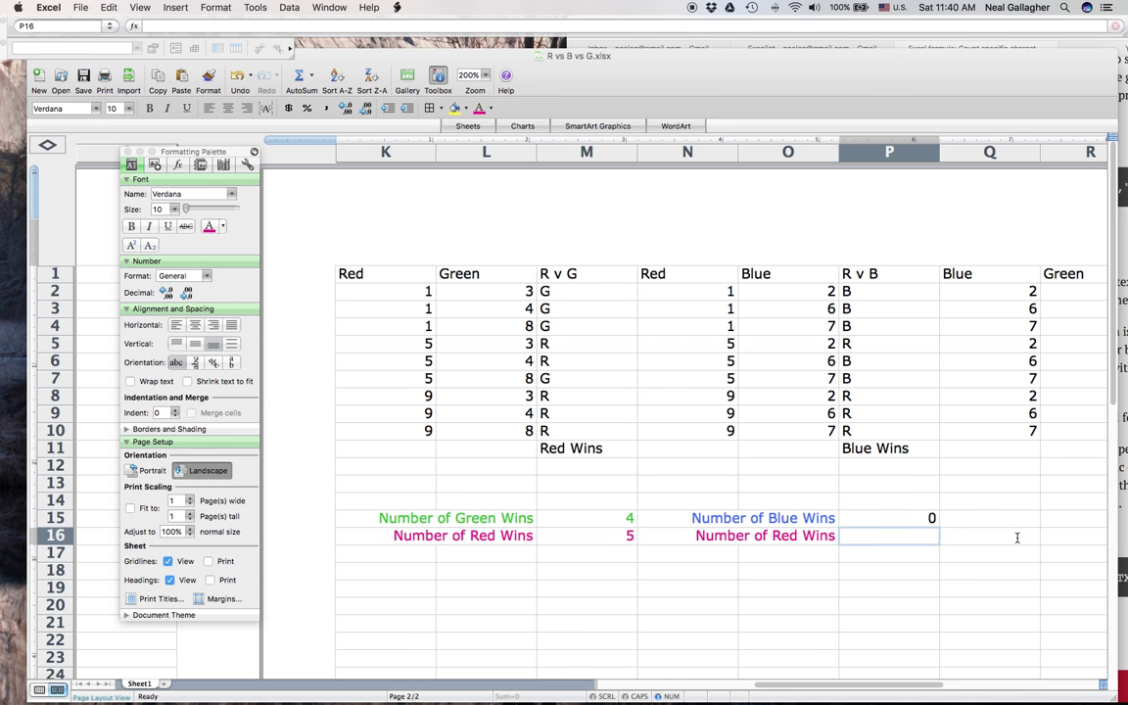
# Step: Change the range in the first LEN function of the P15 formula to P2:P10
pyautogui.click(906, 520)
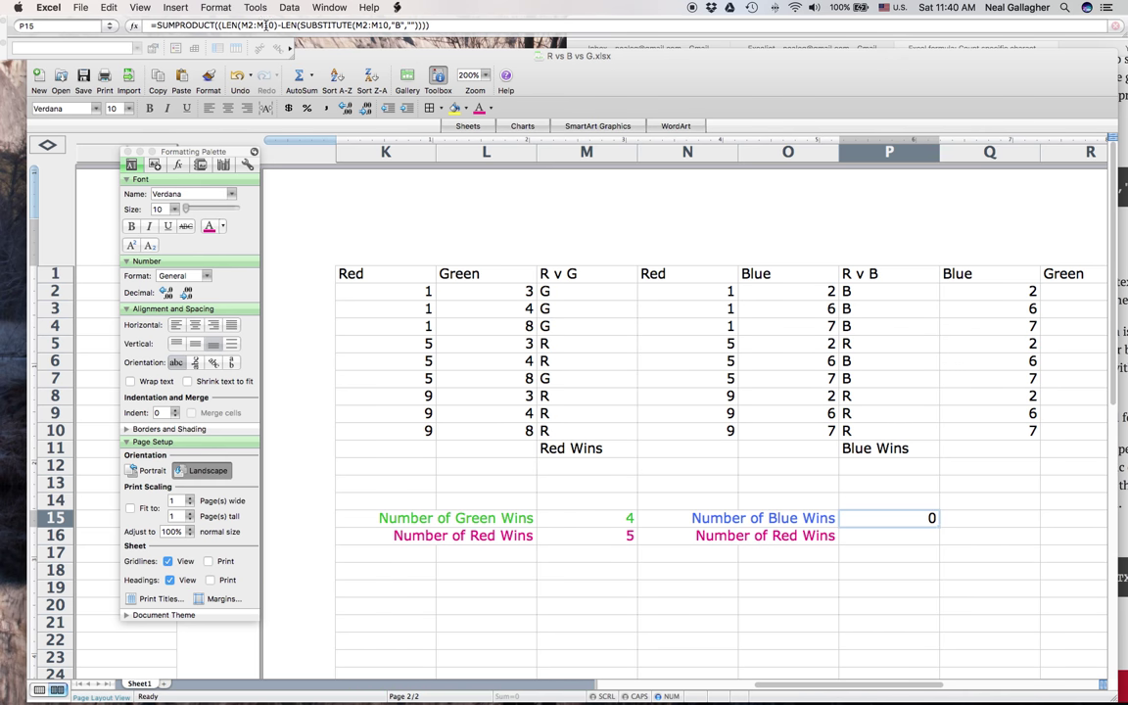
pyautogui.click(224, 24)
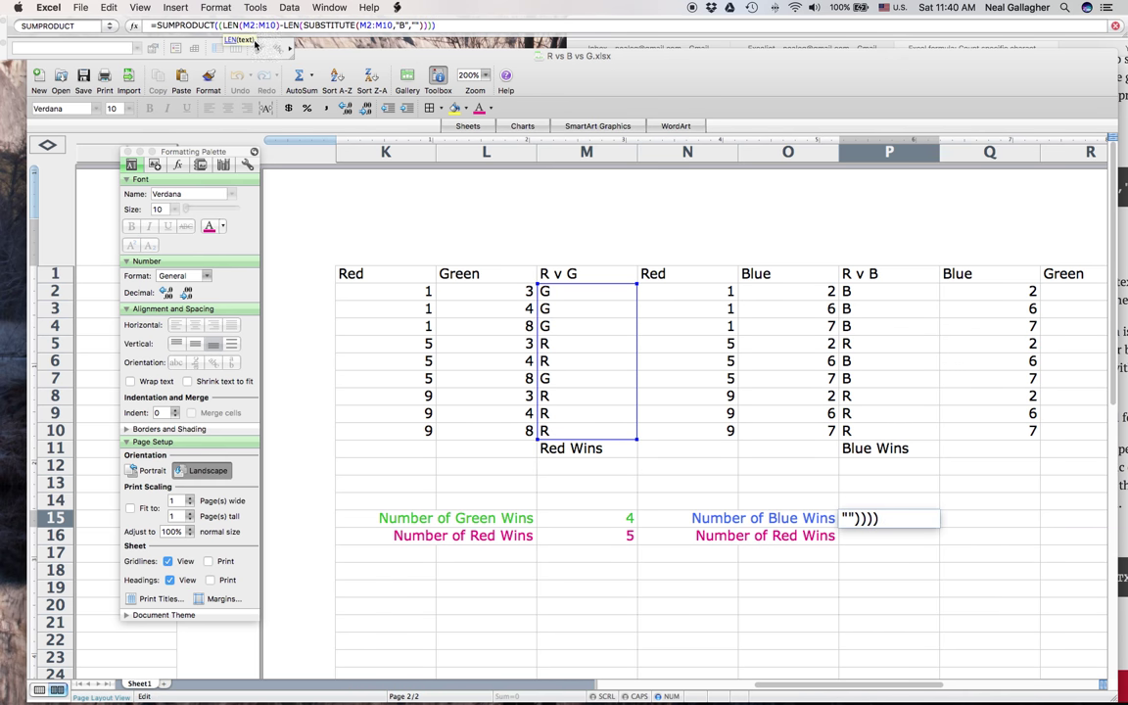
pyautogui.press('BackSpace')
pyautogui.write('P')
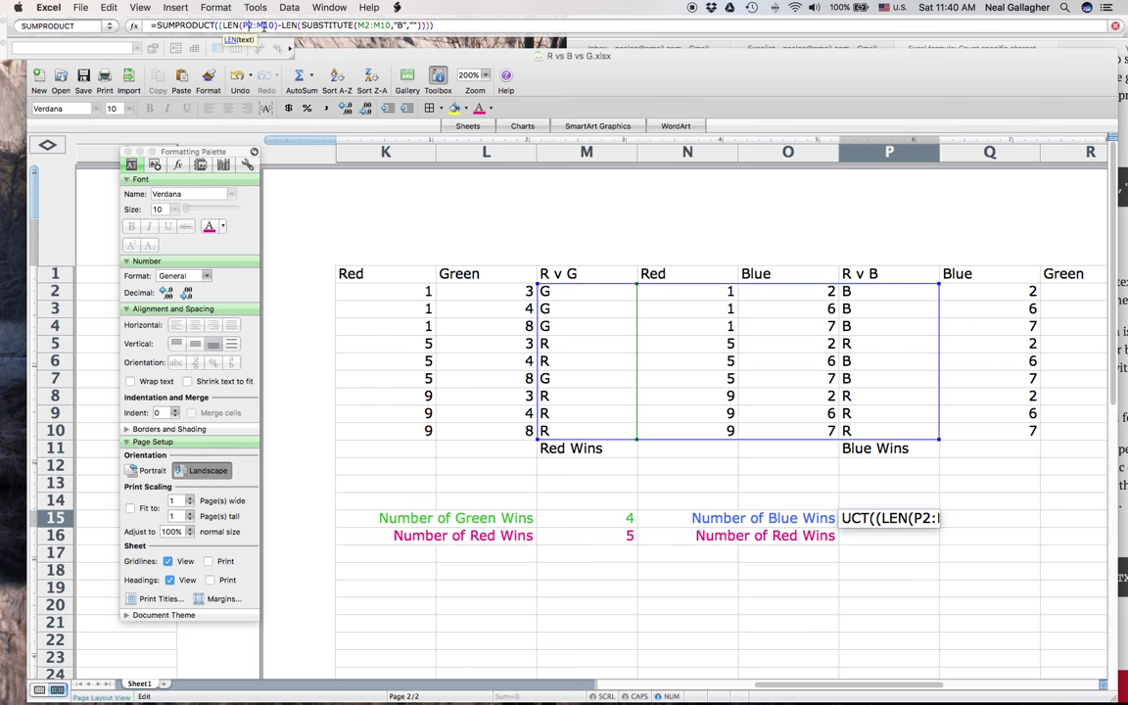
pyautogui.click(263, 26)
pyautogui.press('BackSpace')
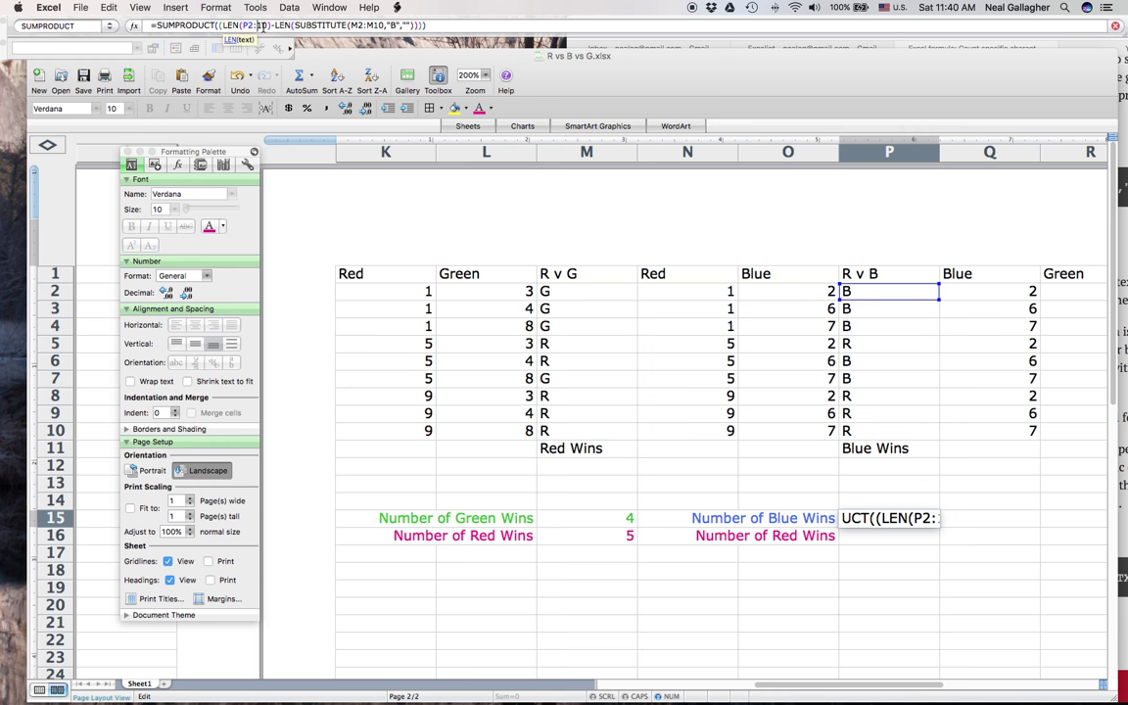
pyautogui.write('P')
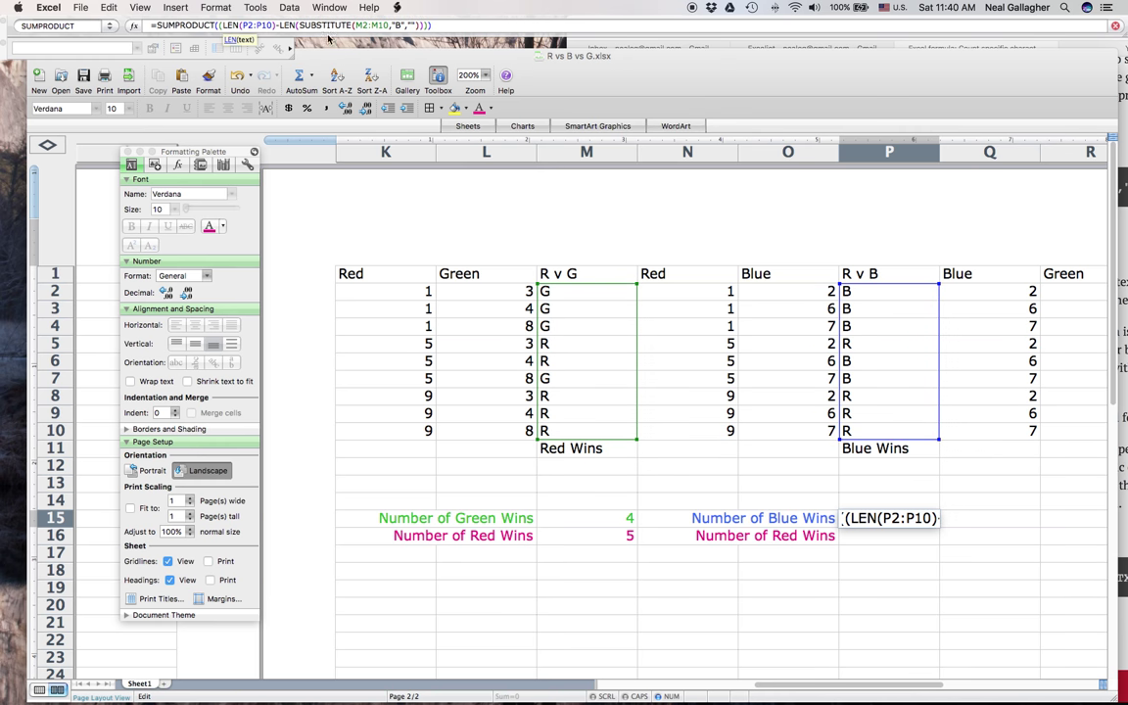
# Step: Change the SUBSTITUTE range in the P15 formula to P2:P10 and commit the formula
pyautogui.click(362, 27)
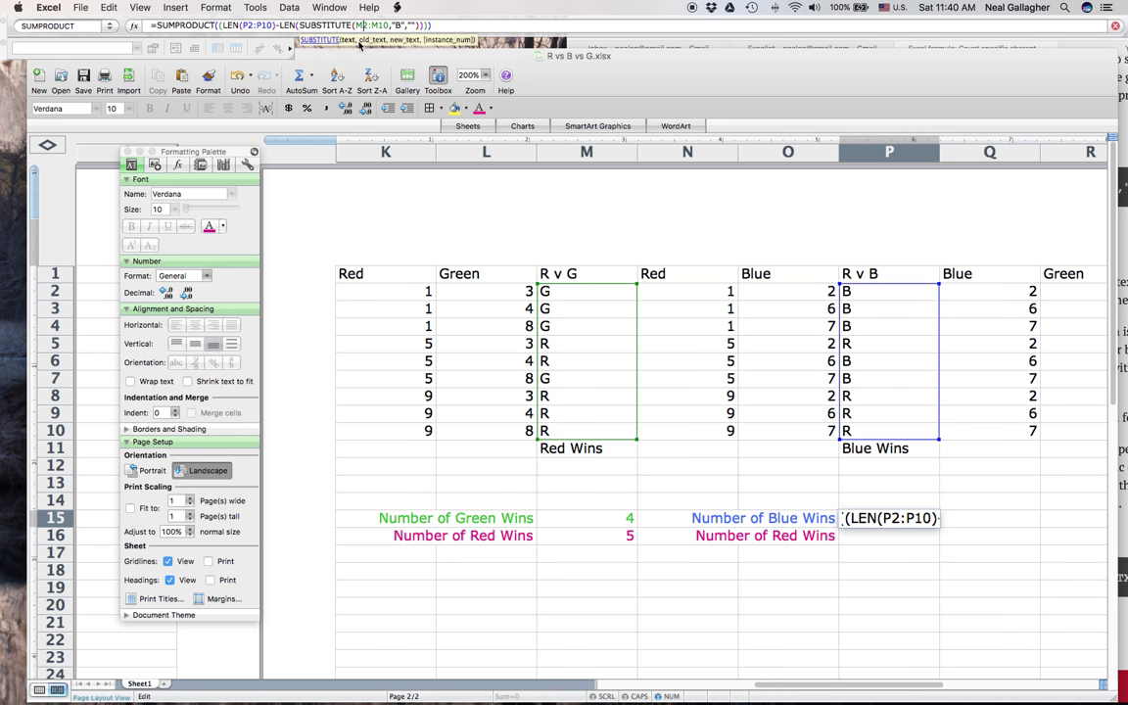
pyautogui.press('BackSpace')
pyautogui.write('P')
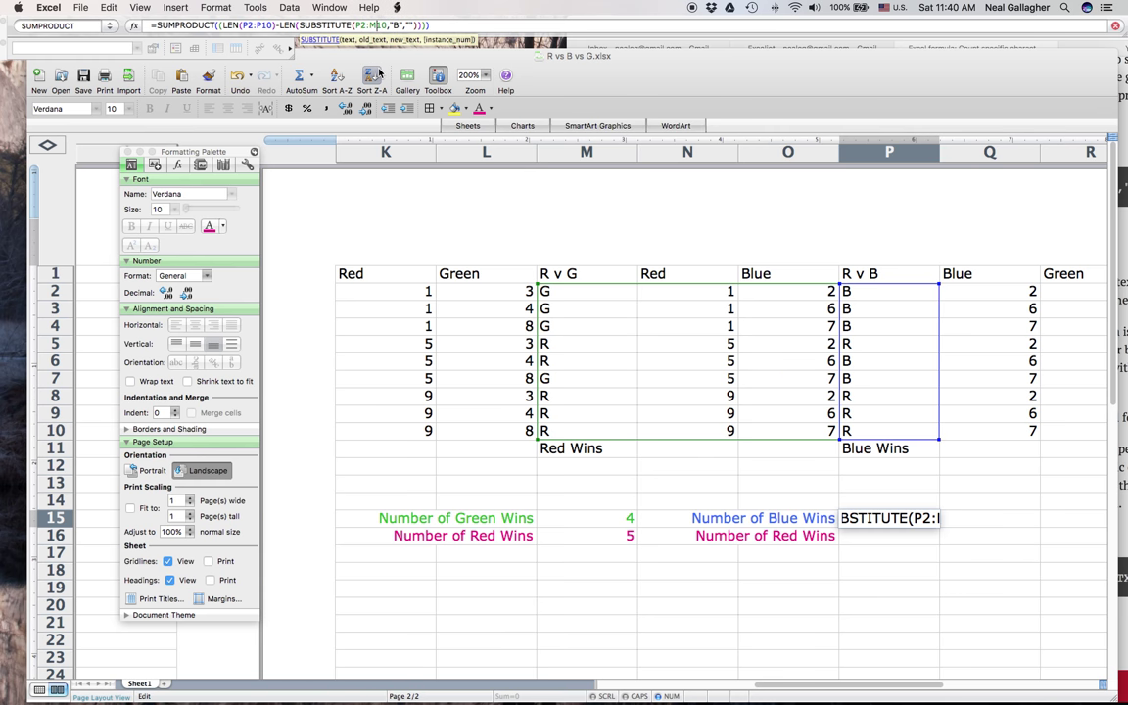
pyautogui.press('Delete')
pyautogui.write('P')
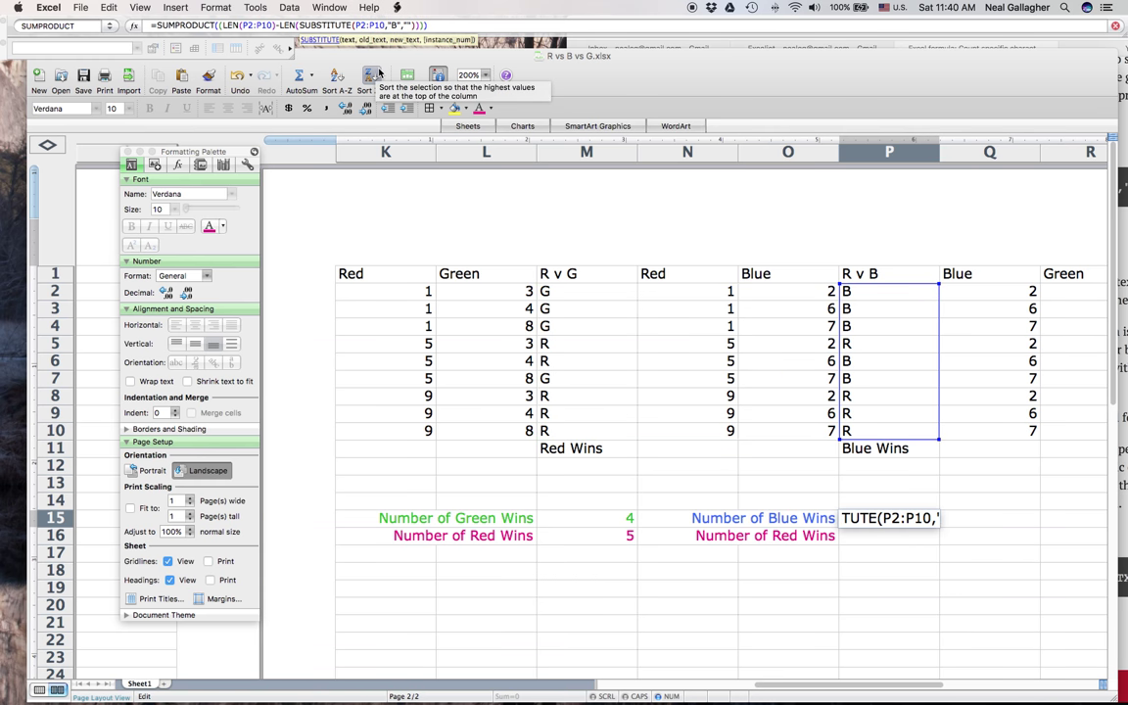
pyautogui.press('Return')
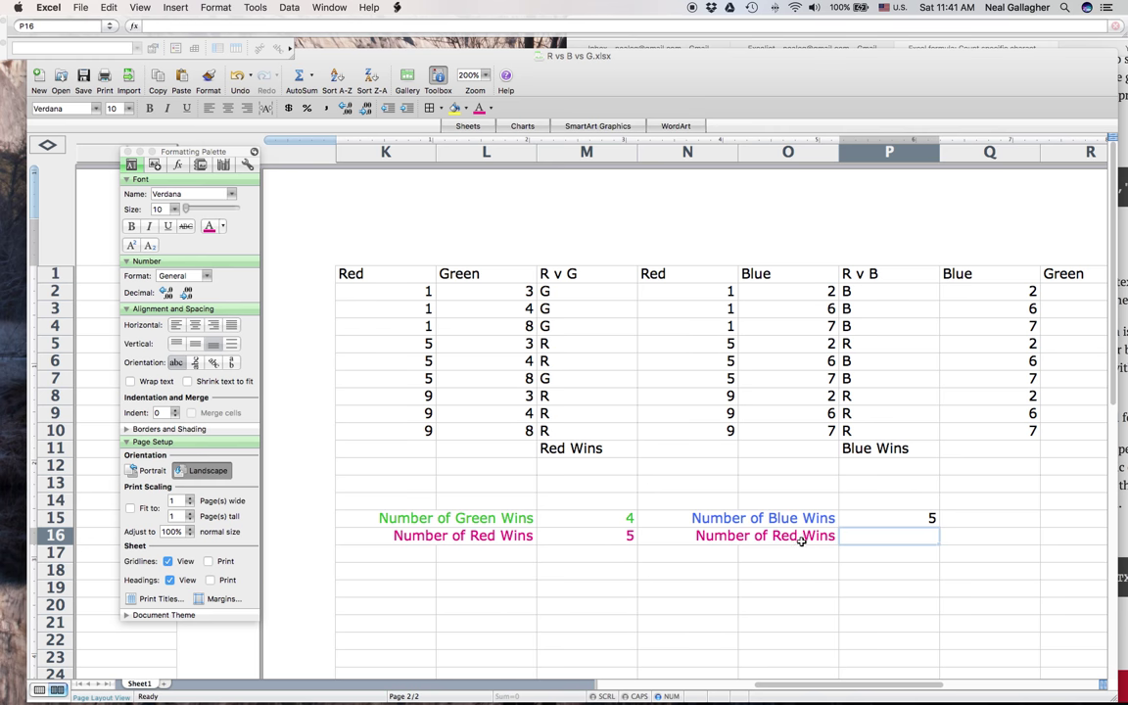
# Step: Copy the SUMPRODUCT formula text from P15 into P16, keeping its P2:P10 references
pyautogui.click(885, 520)
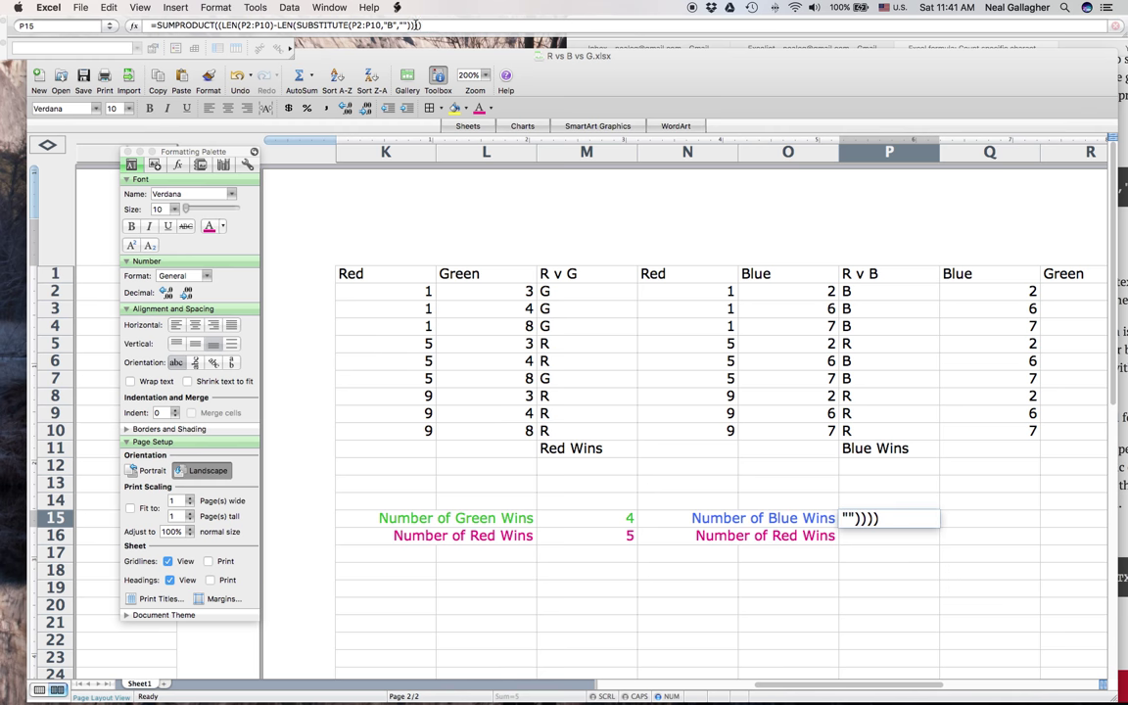
pyautogui.click(391, 25)
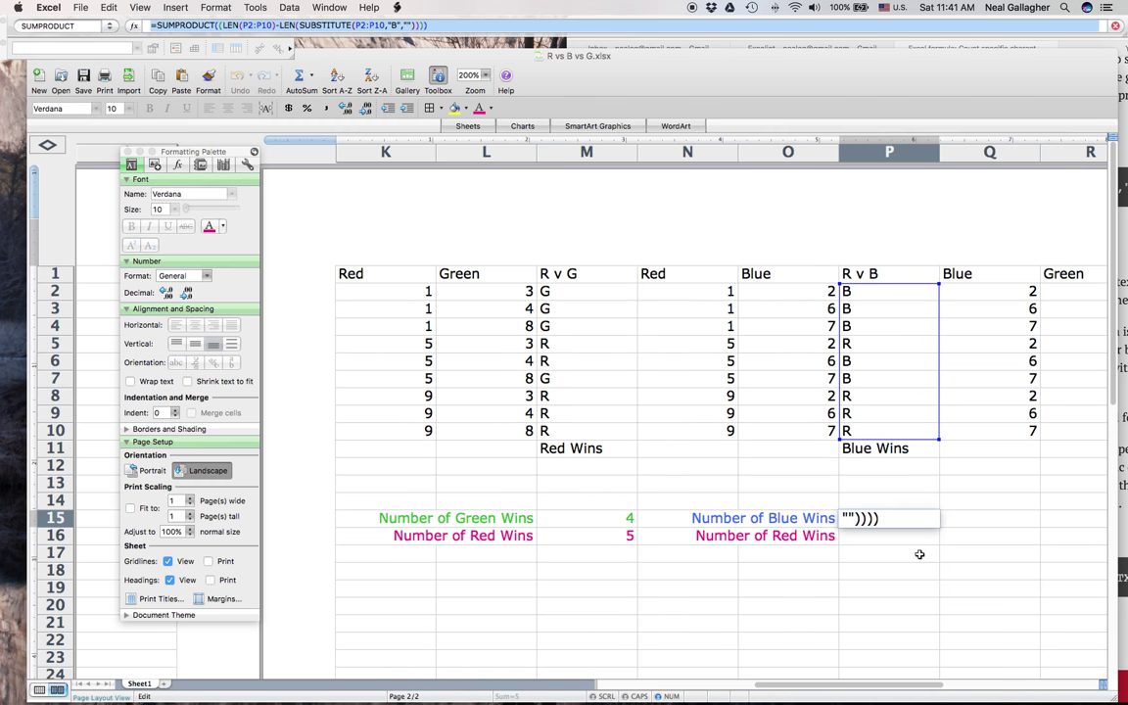
pyautogui.press('Return')
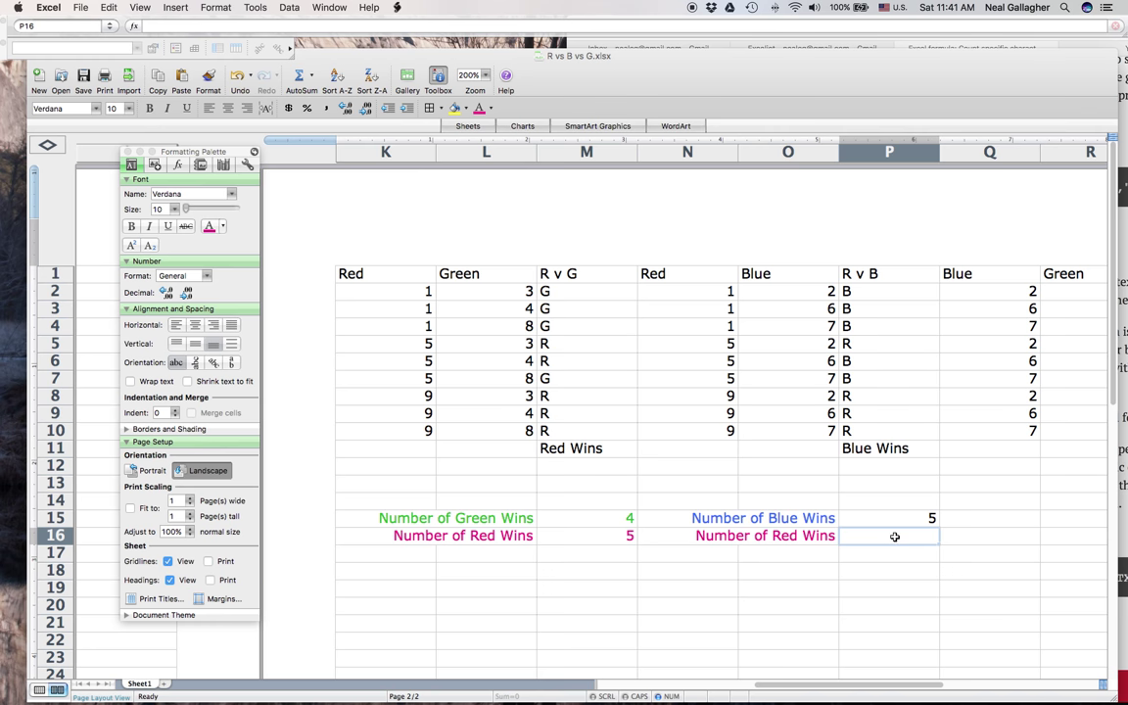
pyautogui.click(388, 24)
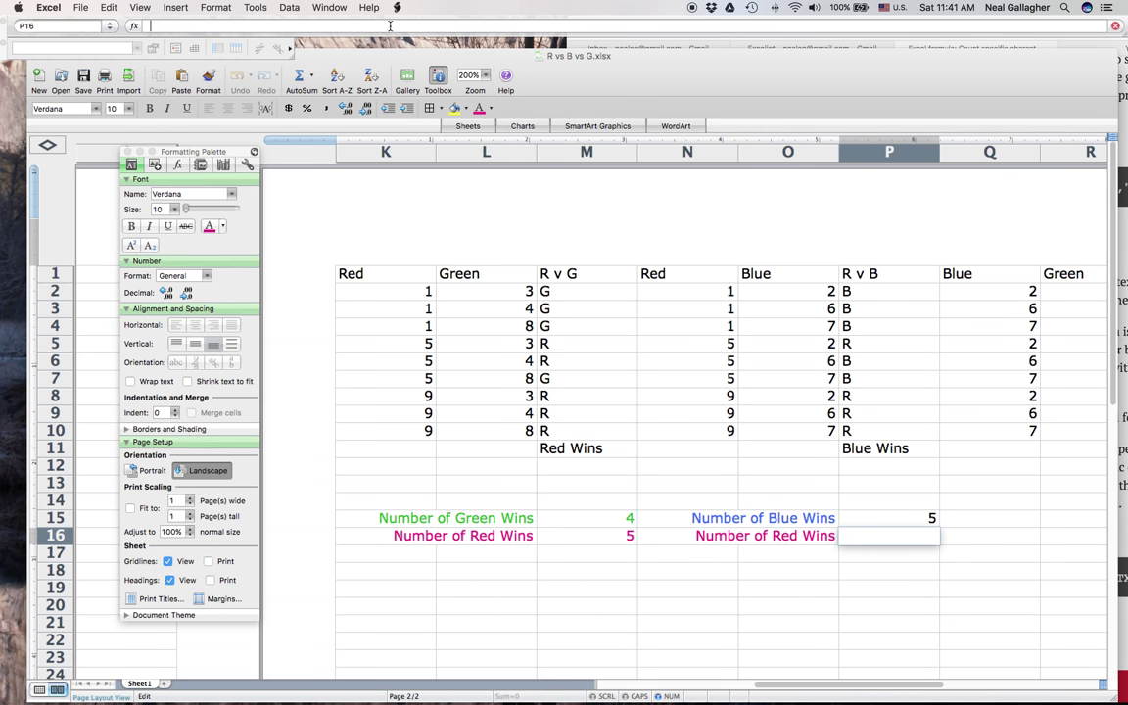
pyautogui.write('=SUMPRODUCT((LEN(P2:P10)-LEN(SUBSTITUTE(P2:P10,"B",""))))')
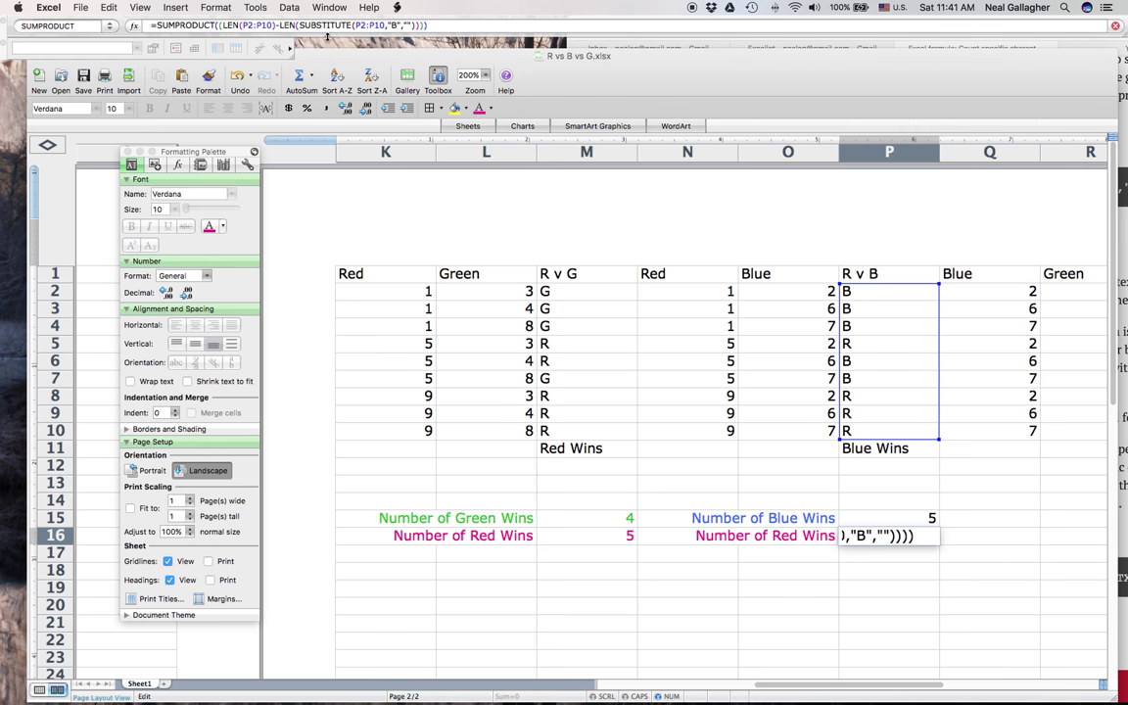
# Step: Change the counted letter in the P16 formula to "R" and commit the formula
pyautogui.click(390, 26)
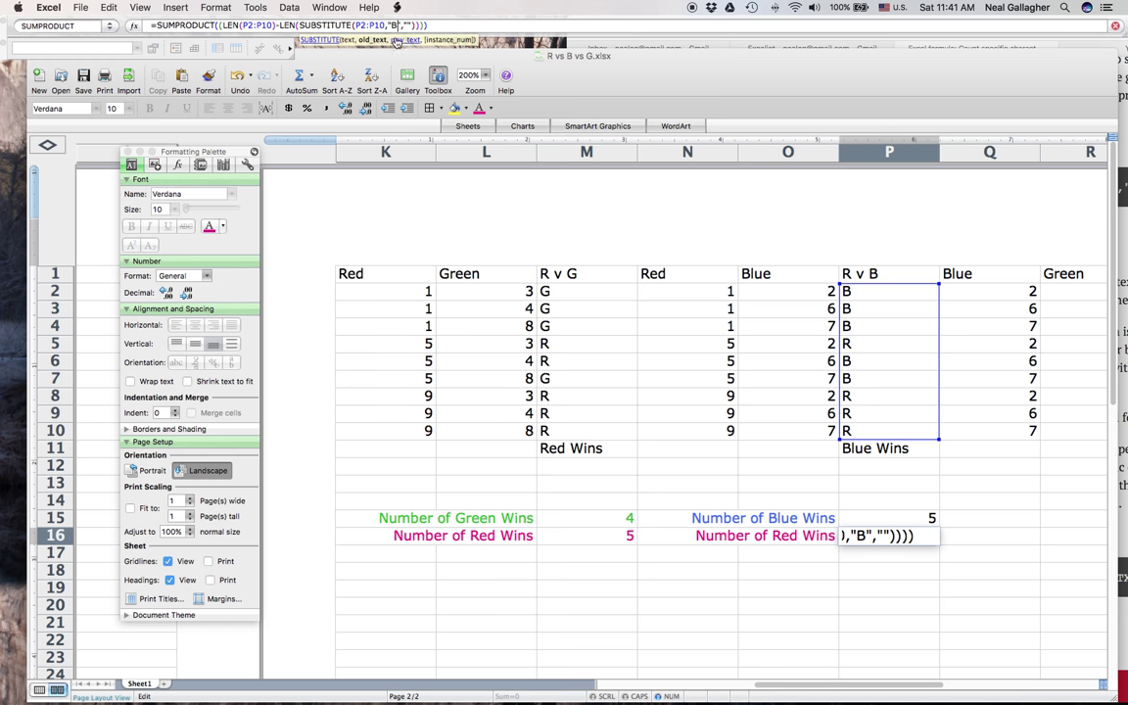
pyautogui.press('BackSpace')
pyautogui.write('R')
pyautogui.press('Return')
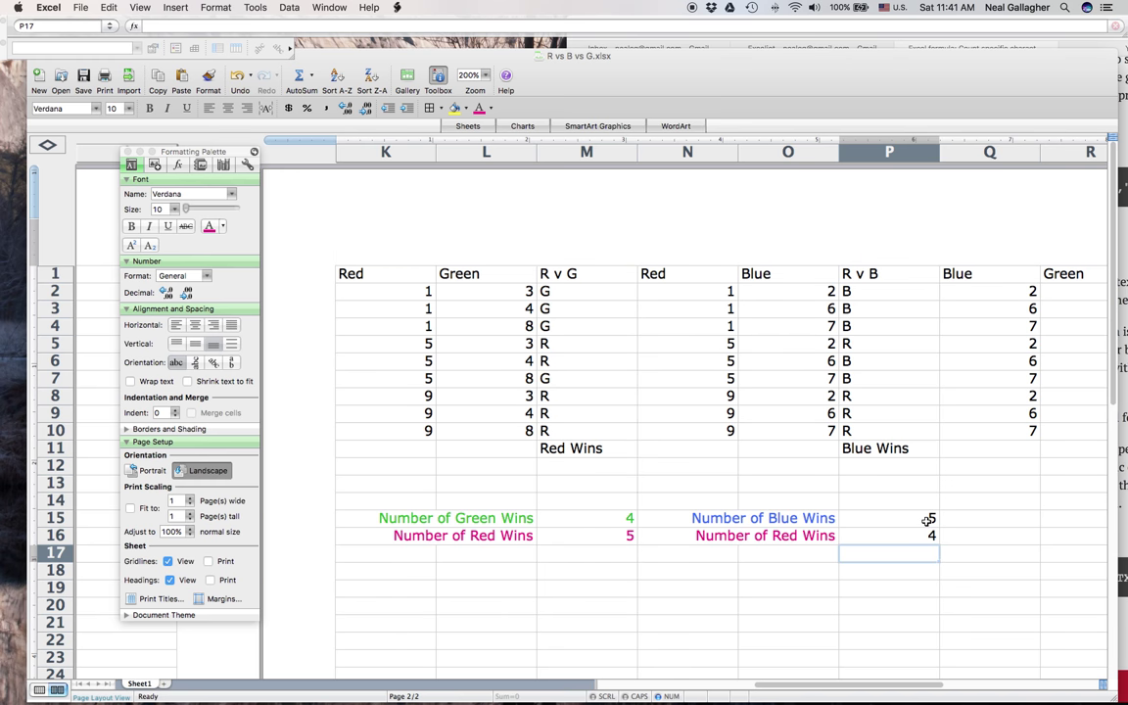
# Step: Set the font colour of P15 to blue and P16 to pinkish red, matching their labels
pyautogui.click(926, 520)
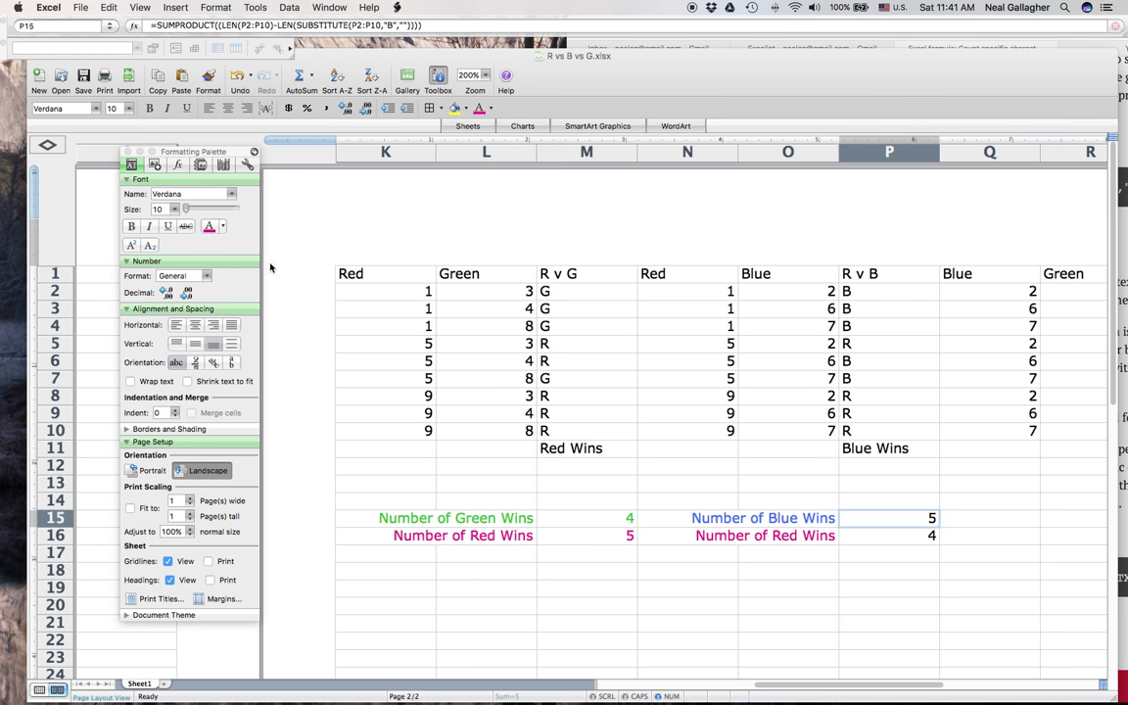
pyautogui.click(223, 228)
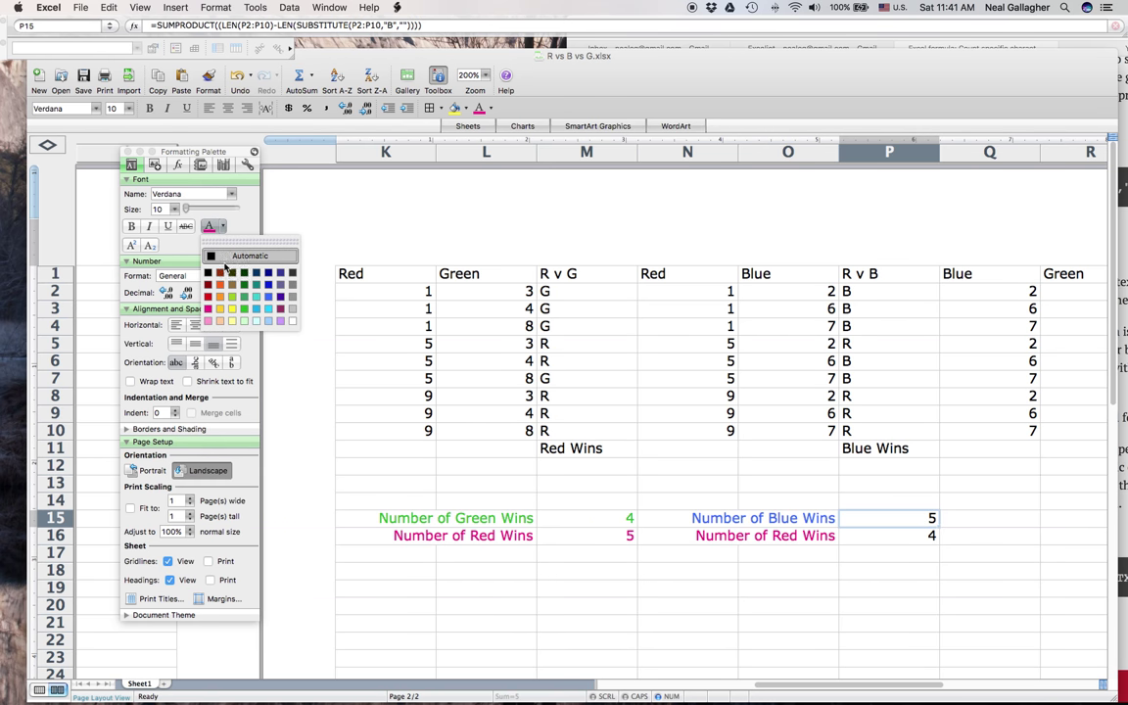
pyautogui.click(268, 301)
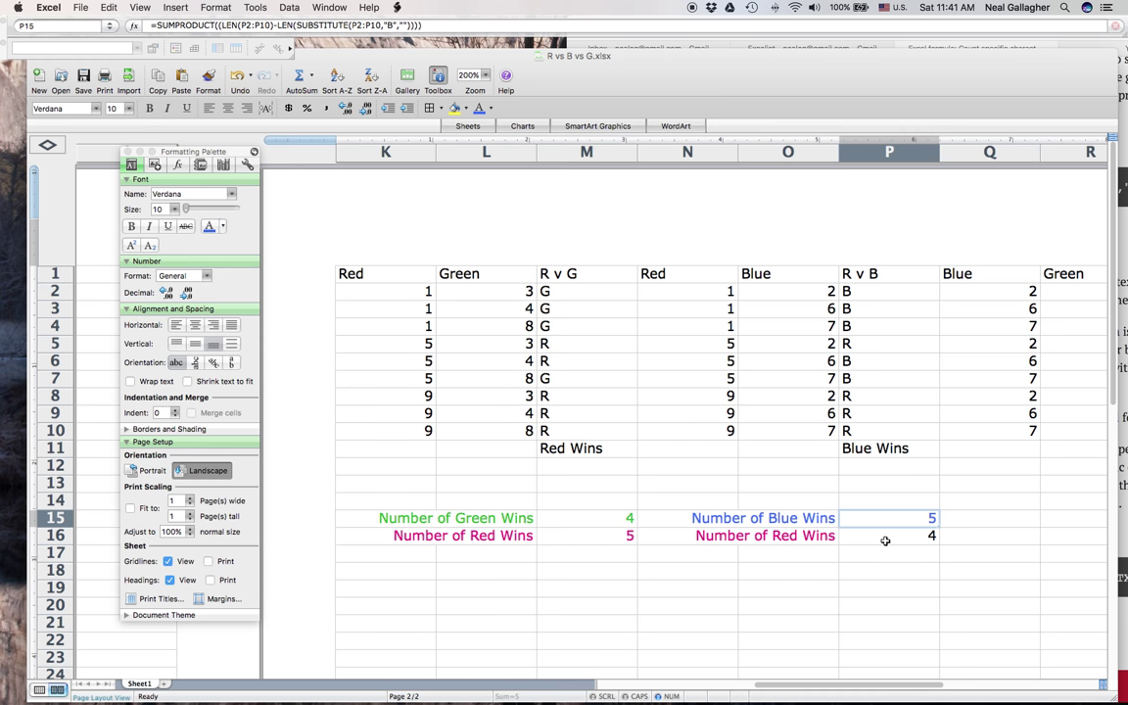
pyautogui.click(855, 535)
pyautogui.click(226, 227)
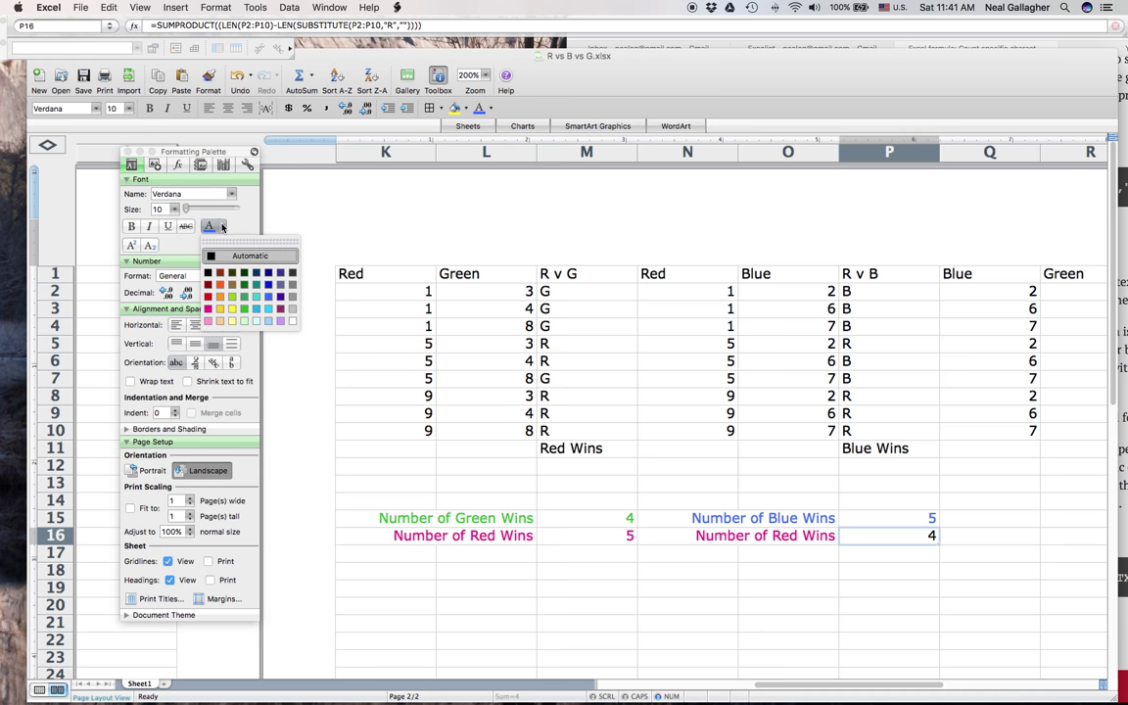
pyautogui.click(208, 310)
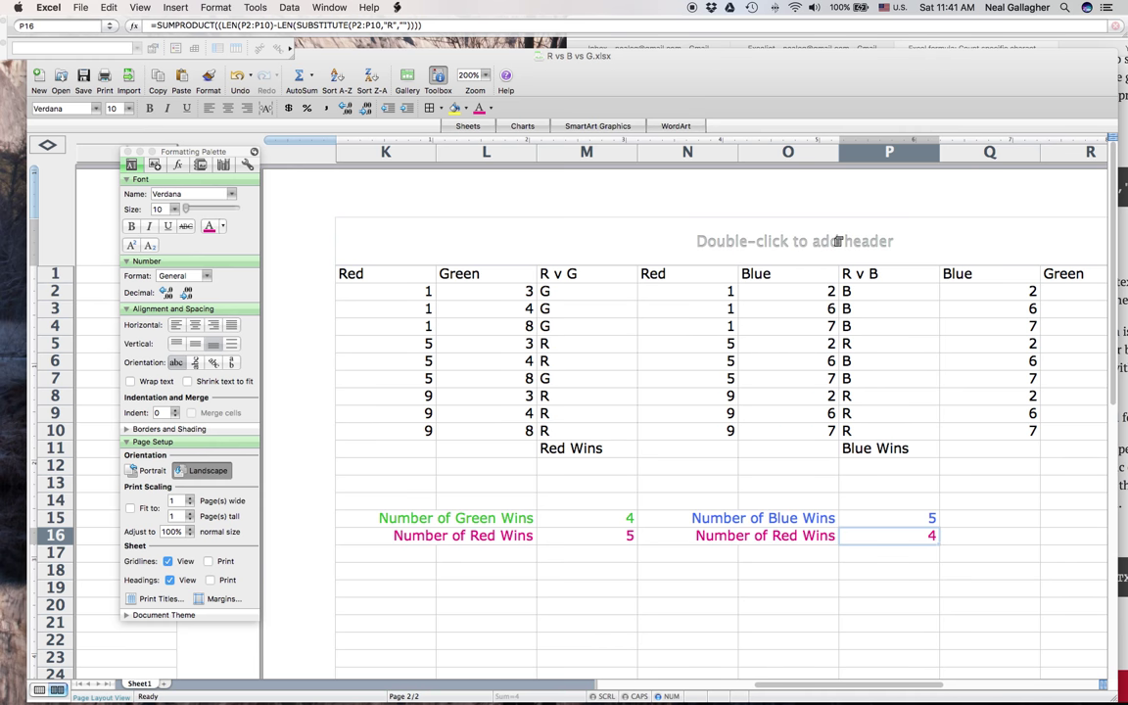
# Step: Merge cells Q15 and R15 into one label cell
pyautogui.hscroll(3, 756, 217)
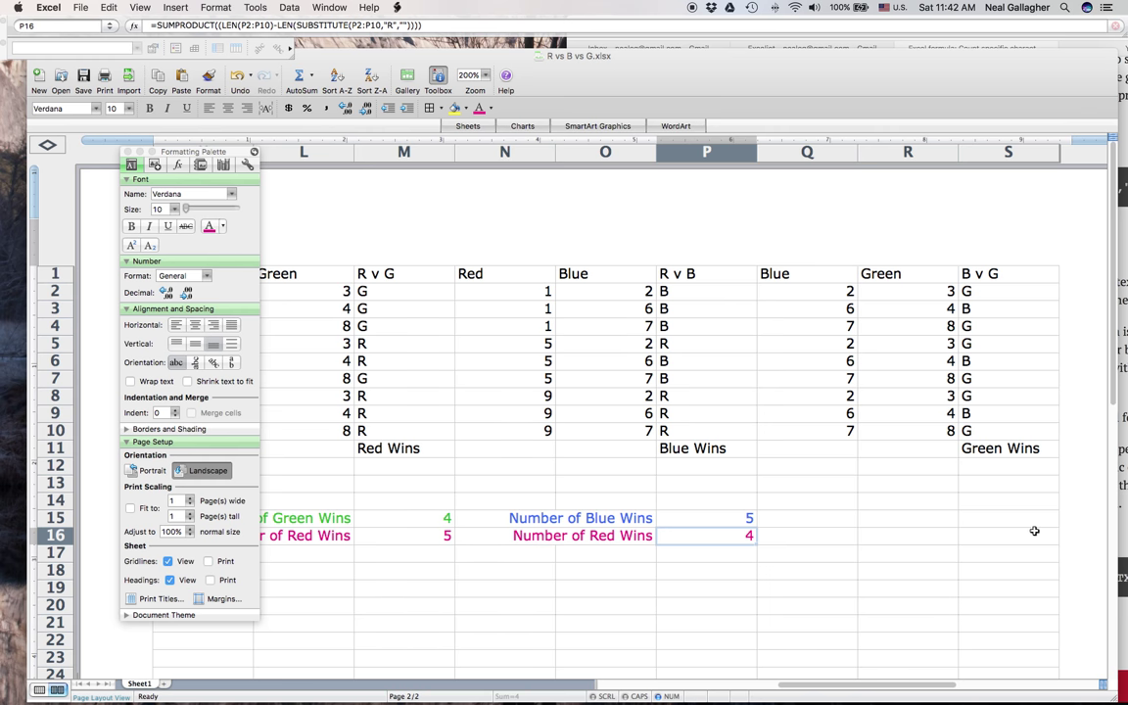
pyautogui.click(821, 519)
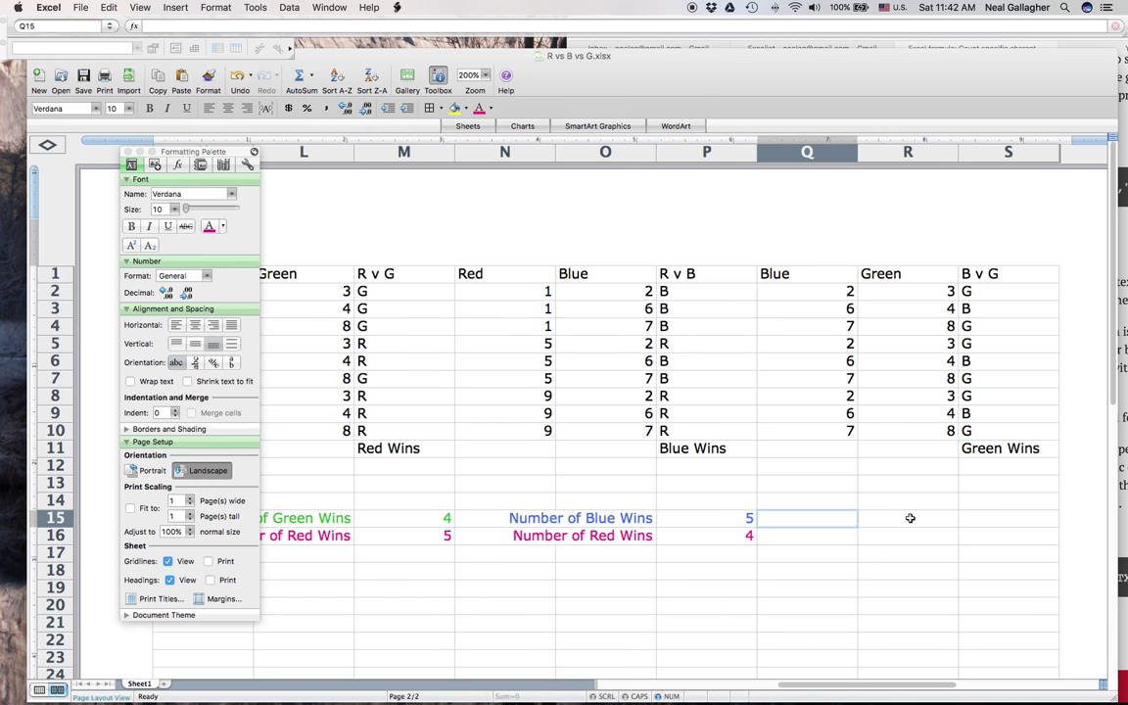
pyautogui.click(910, 518)
pyautogui.keyDown('shift'); pyautogui.click(830, 524); pyautogui.keyUp('shift')
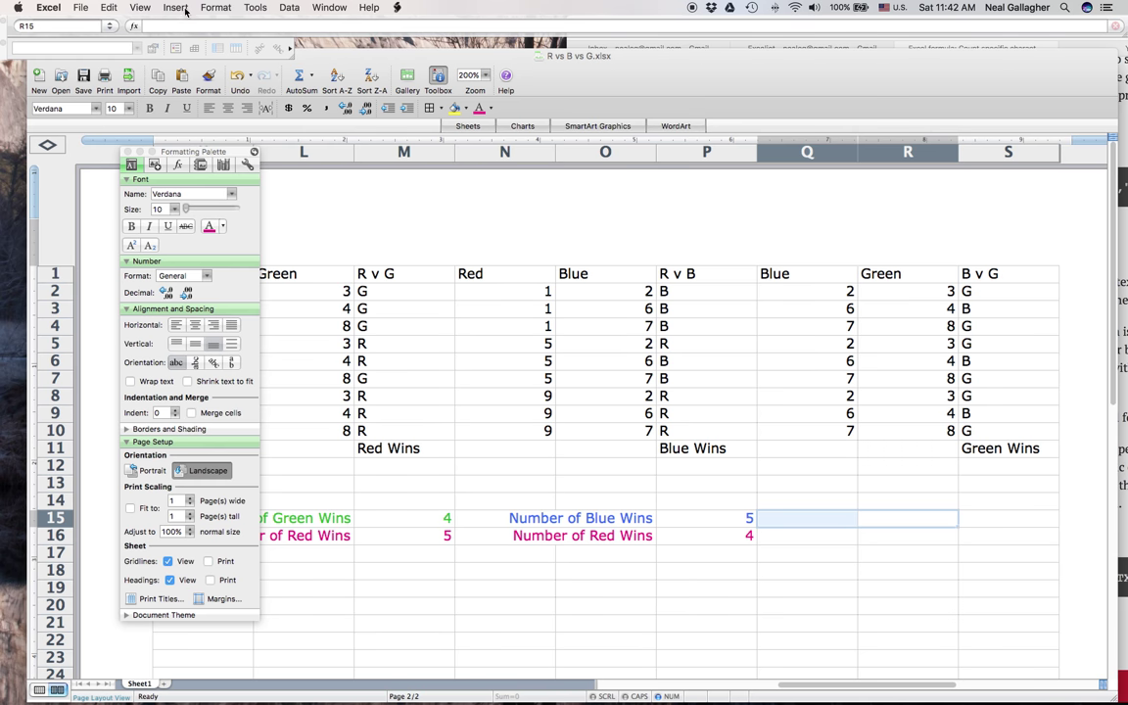
pyautogui.click(215, 9)
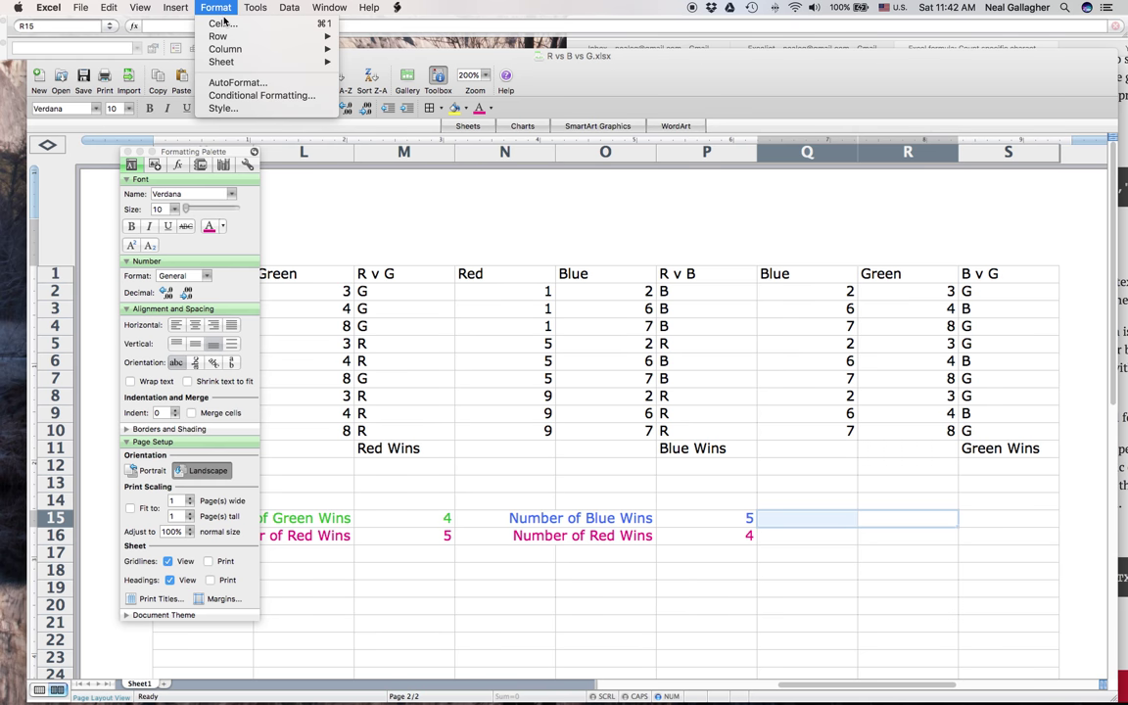
pyautogui.click(359, 170)
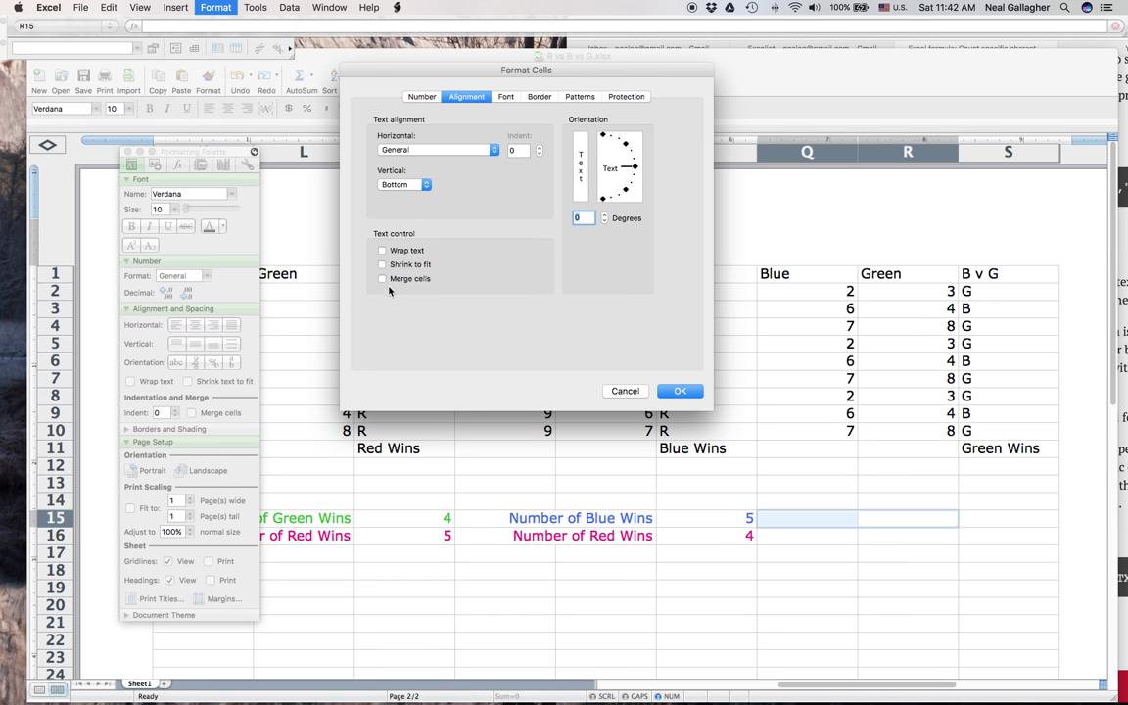
pyautogui.click(382, 280)
pyautogui.click(680, 390)
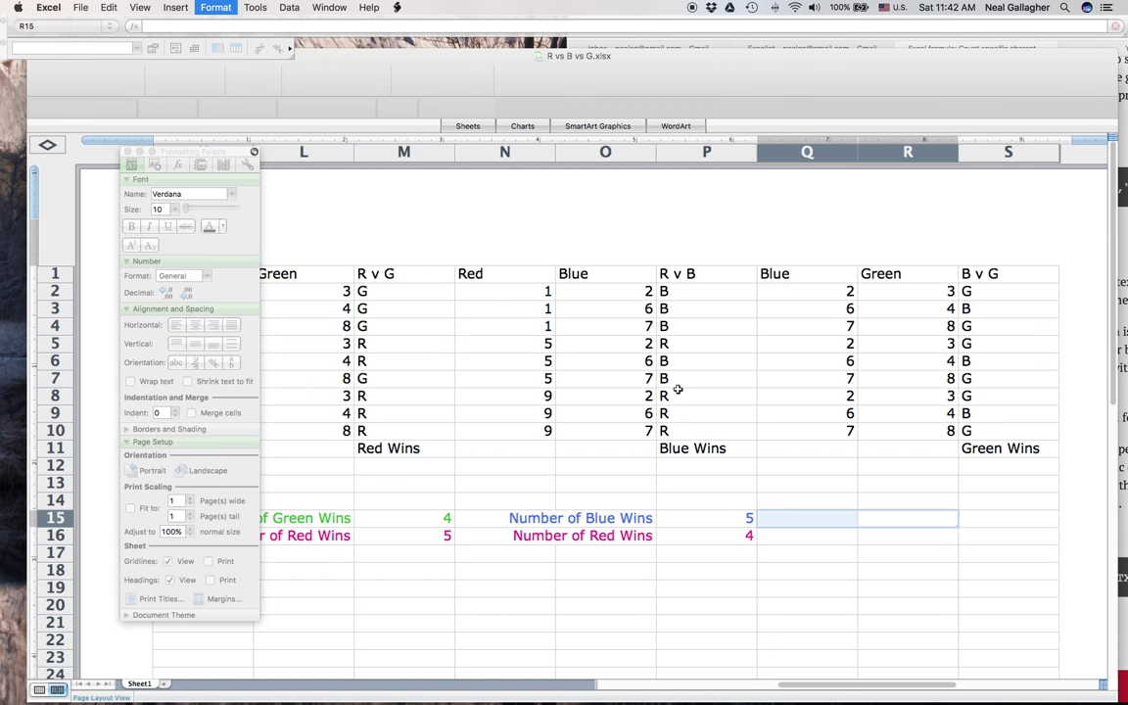
# Step: Merge cells Q16 and R16 into one label cell
pyautogui.click(832, 536)
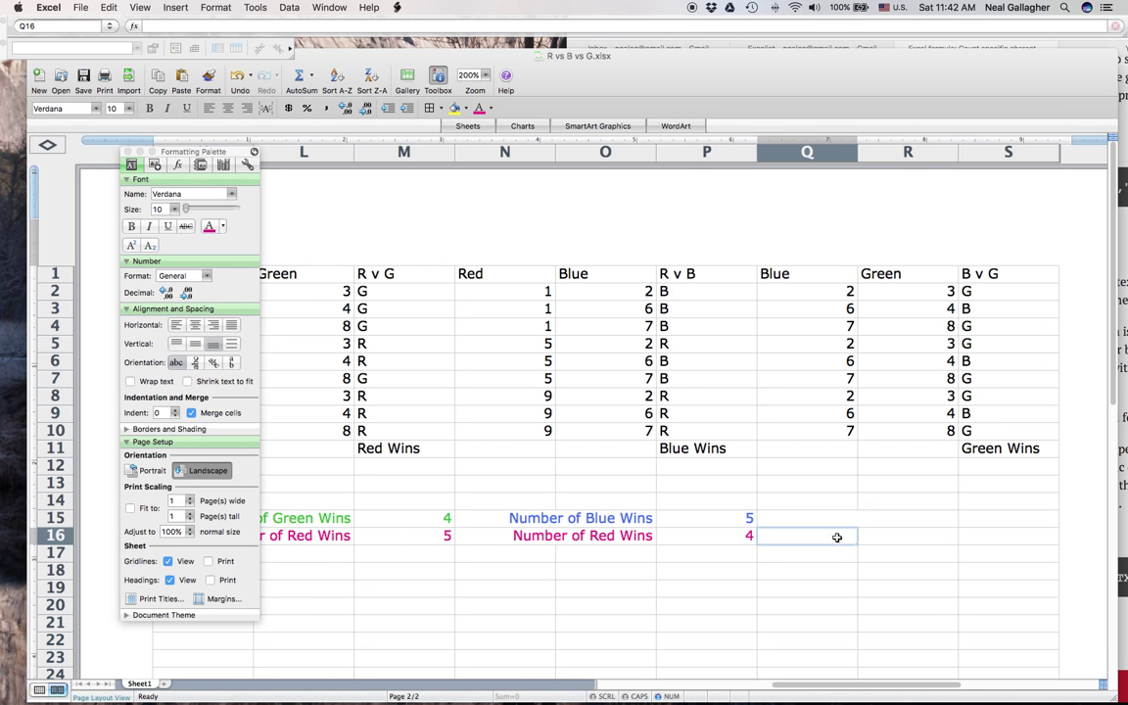
pyautogui.keyDown('shift'); pyautogui.click(894, 539); pyautogui.keyUp('shift')
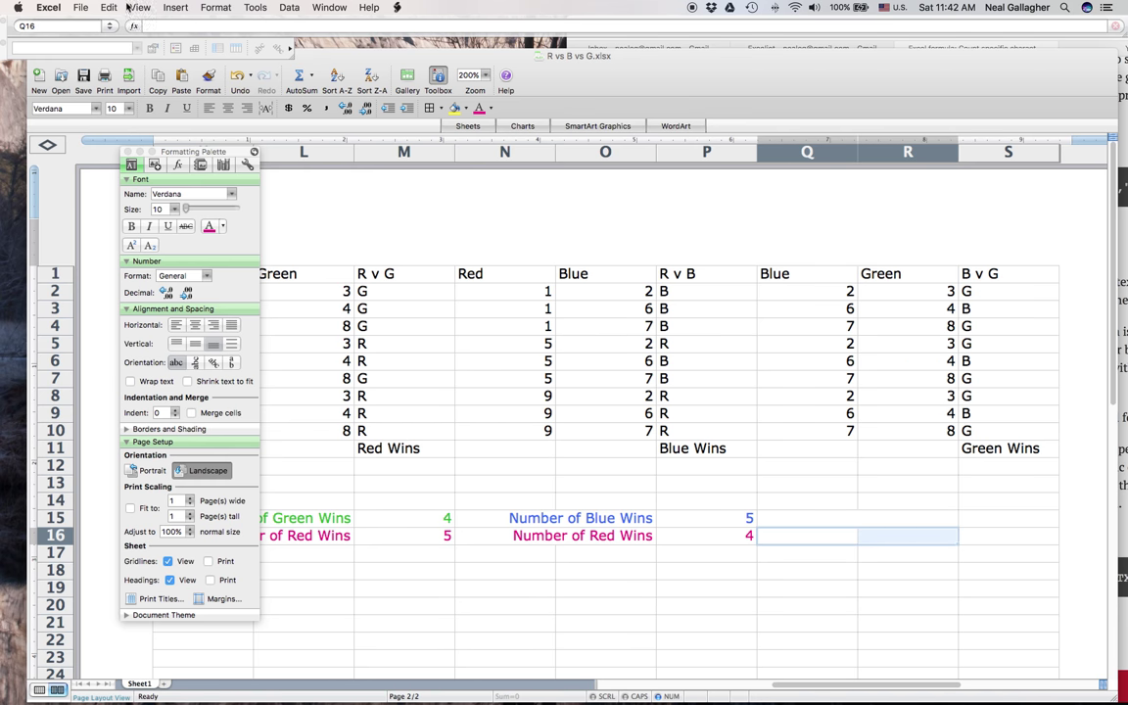
pyautogui.click(212, 8)
pyautogui.click(206, 26)
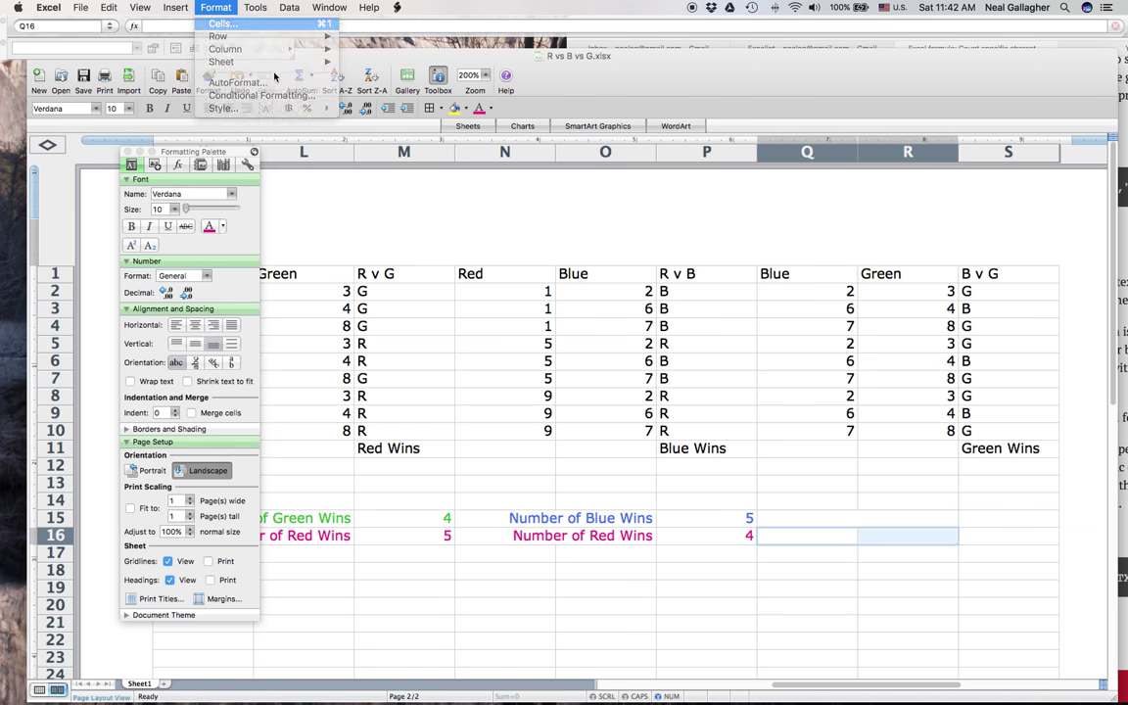
pyautogui.click(383, 280)
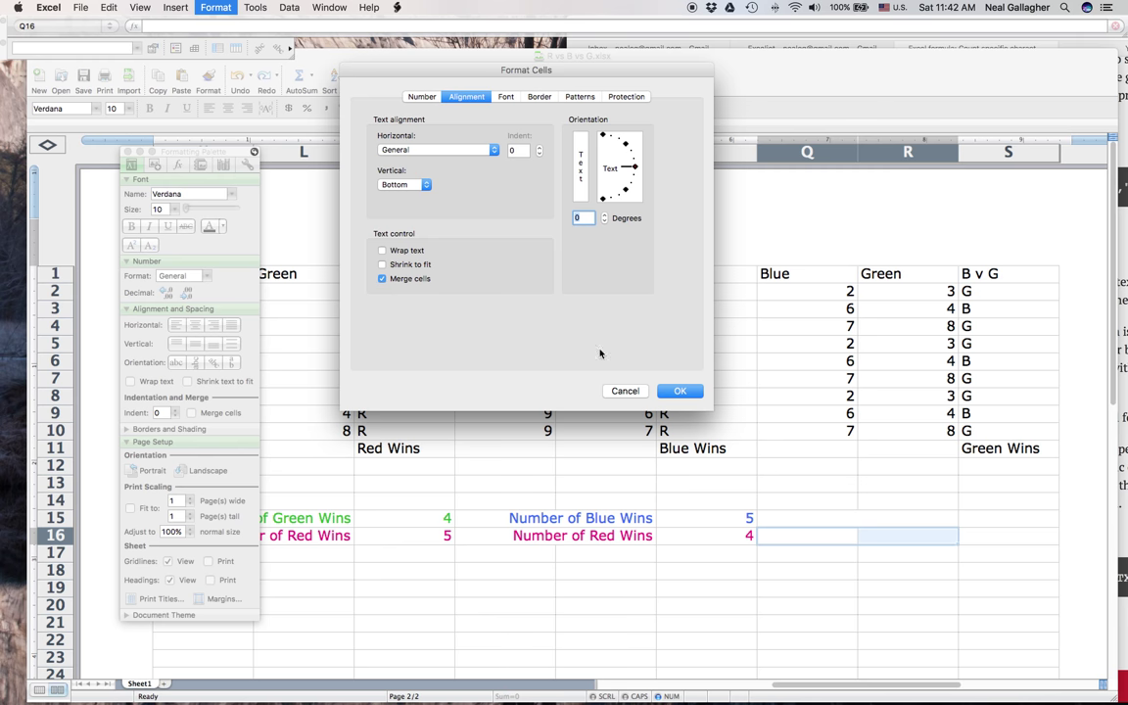
pyautogui.click(691, 393)
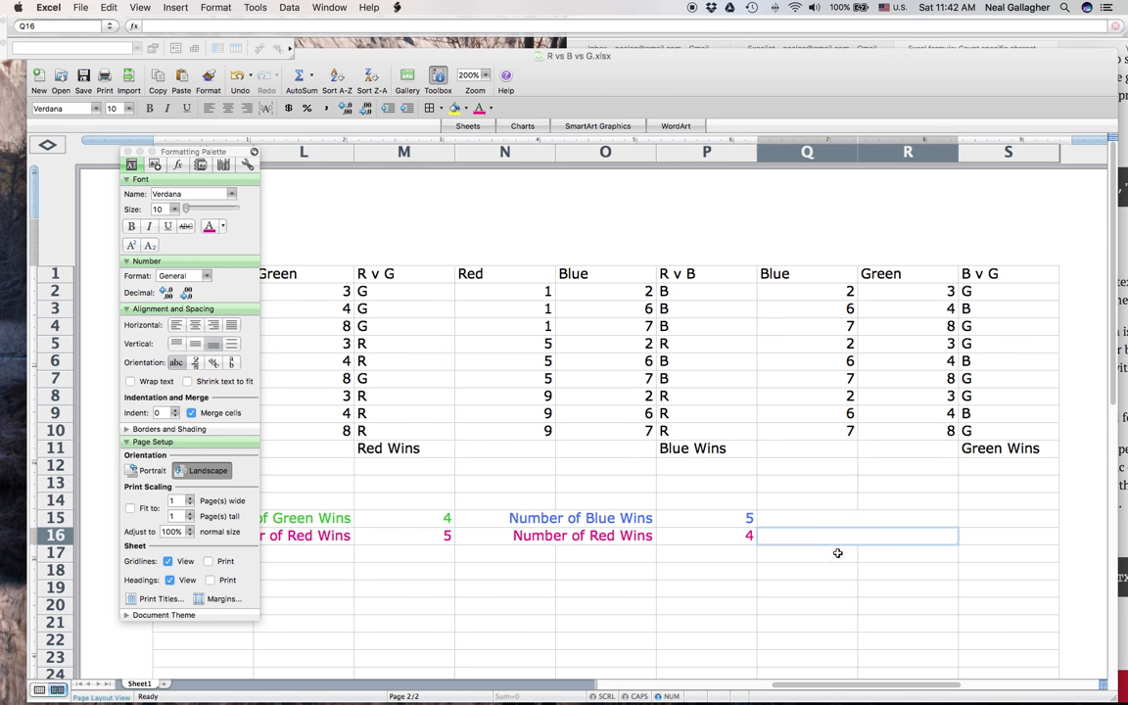
# Step: Try to copy the "Number of Blue Wins" label from N15 into the merged Q15 cell
pyautogui.click(526, 520)
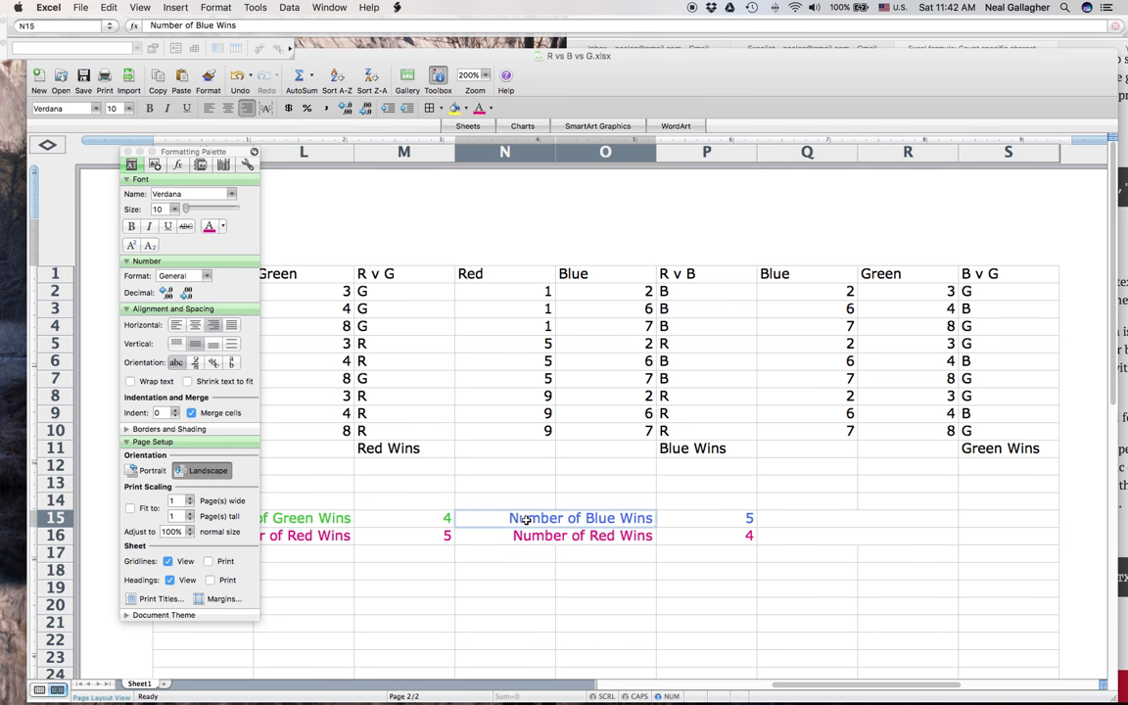
pyautogui.doubleClick(524, 519)
pyautogui.moveTo(505, 517); pyautogui.dragTo(653, 525)
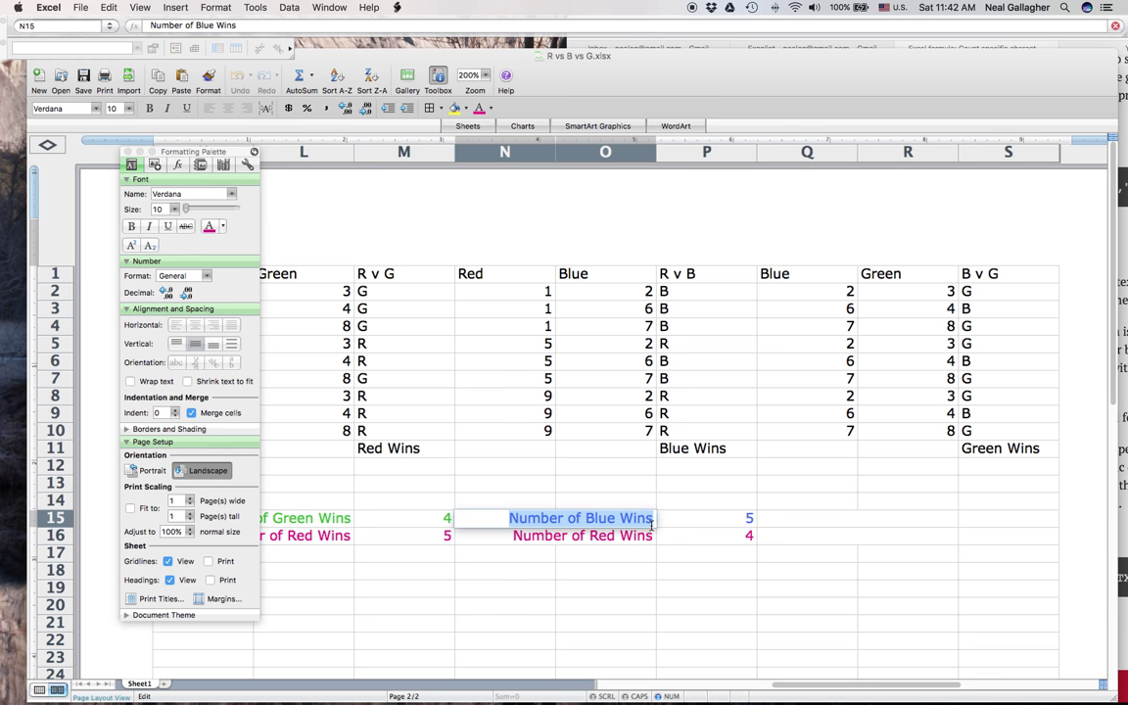
pyautogui.click(778, 522)
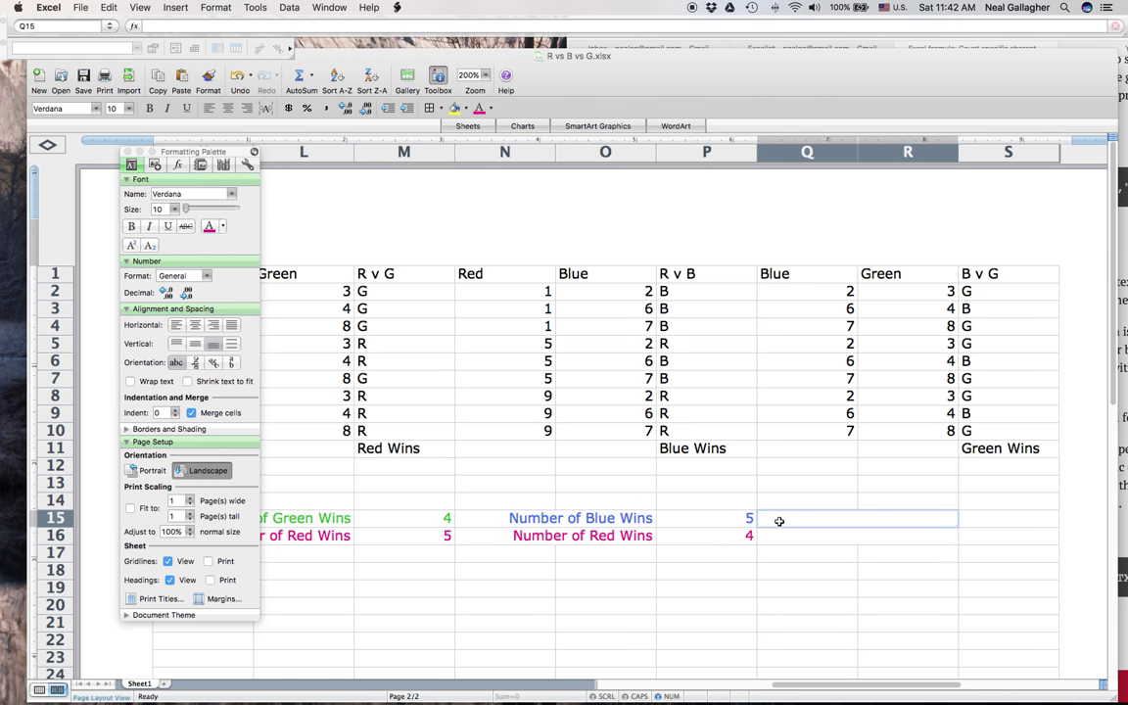
pyautogui.press('super+v')
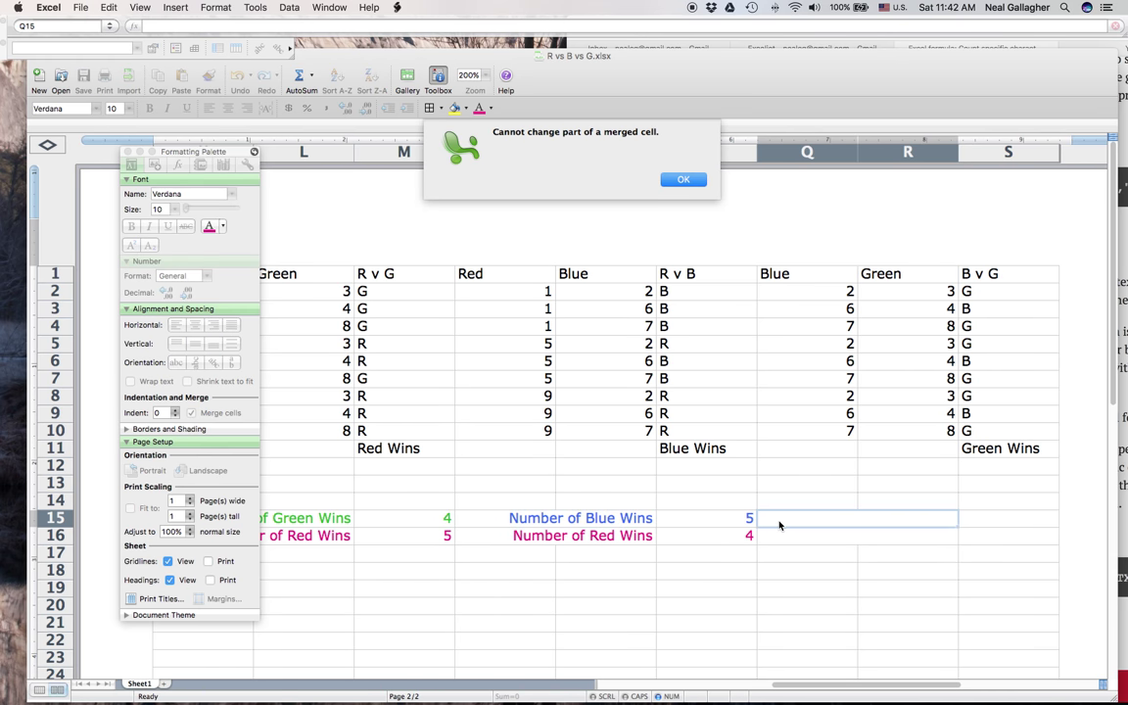
pyautogui.click(684, 180)
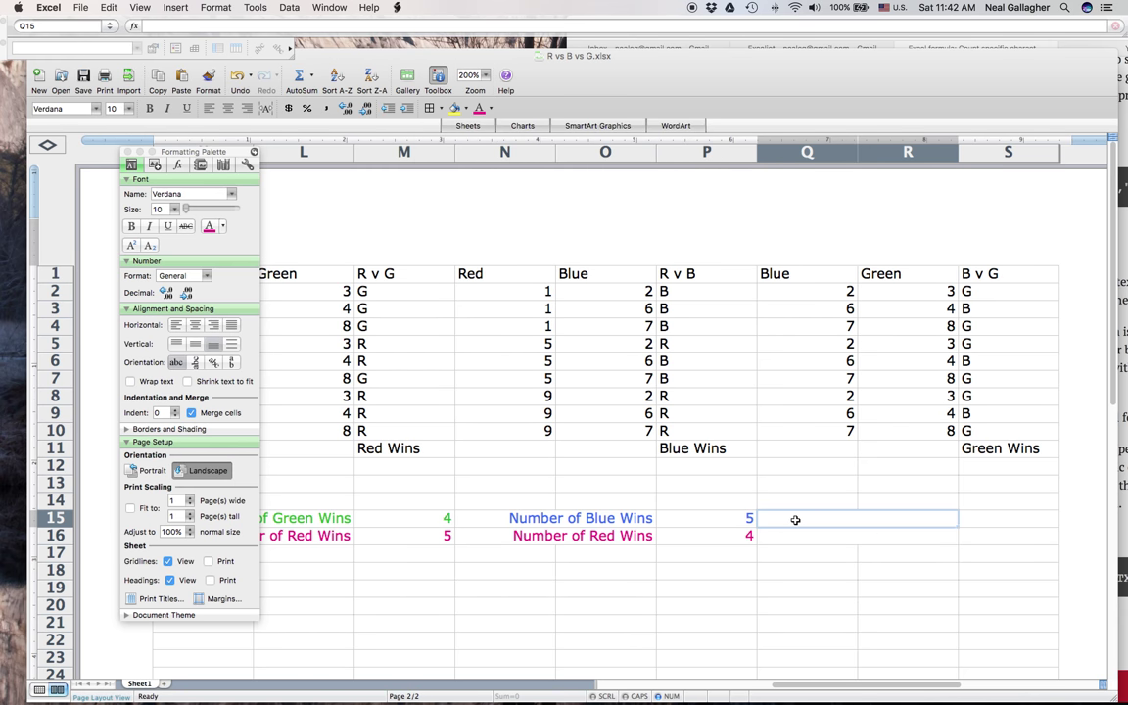
# Step: Enter the label "Number of Blue Wins" in the merged Q15 cell
pyautogui.write('Blue')
pyautogui.press('BackSpace')
pyautogui.press('BackSpace')
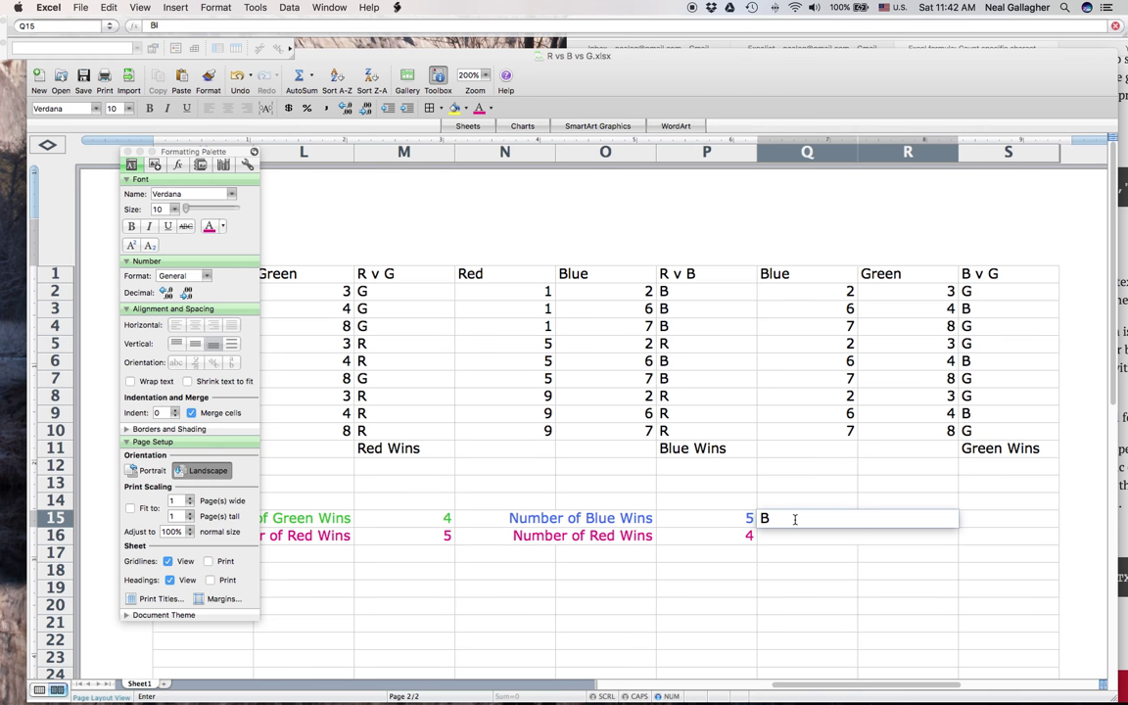
pyautogui.press('BackSpace')
pyautogui.write('Number of Blue')
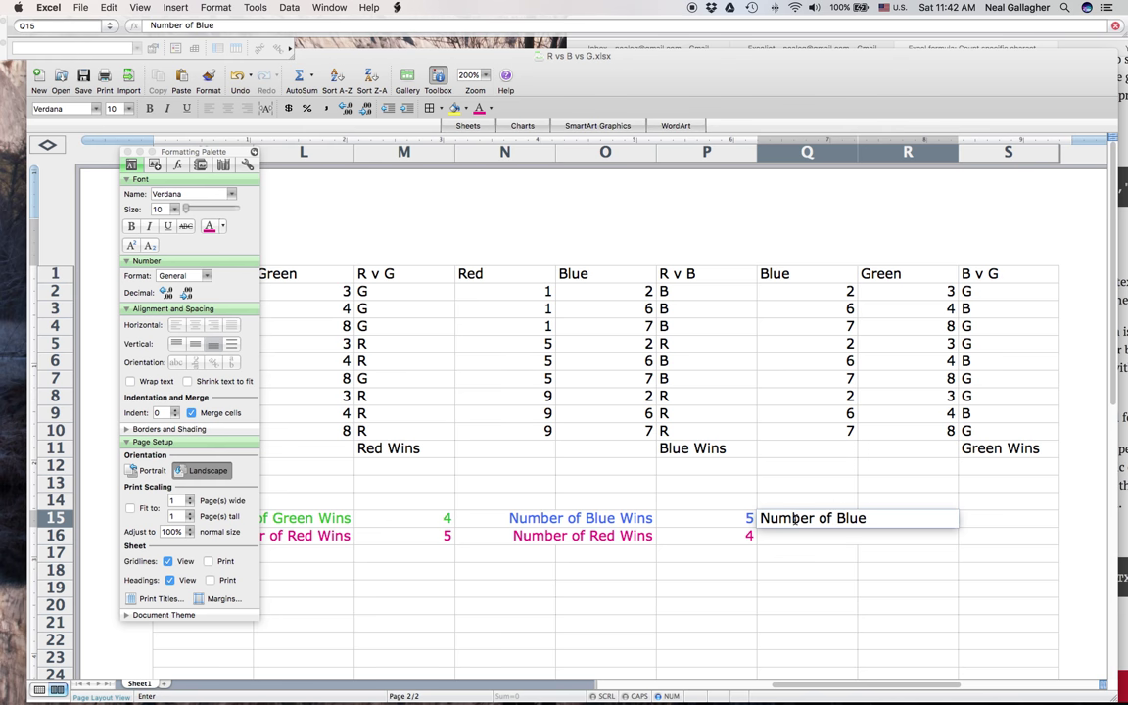
pyautogui.write(' Wins')
# Step: Align the Q15 label to the right and vertical middle, and set its font colour to blue
pyautogui.click(195, 345)
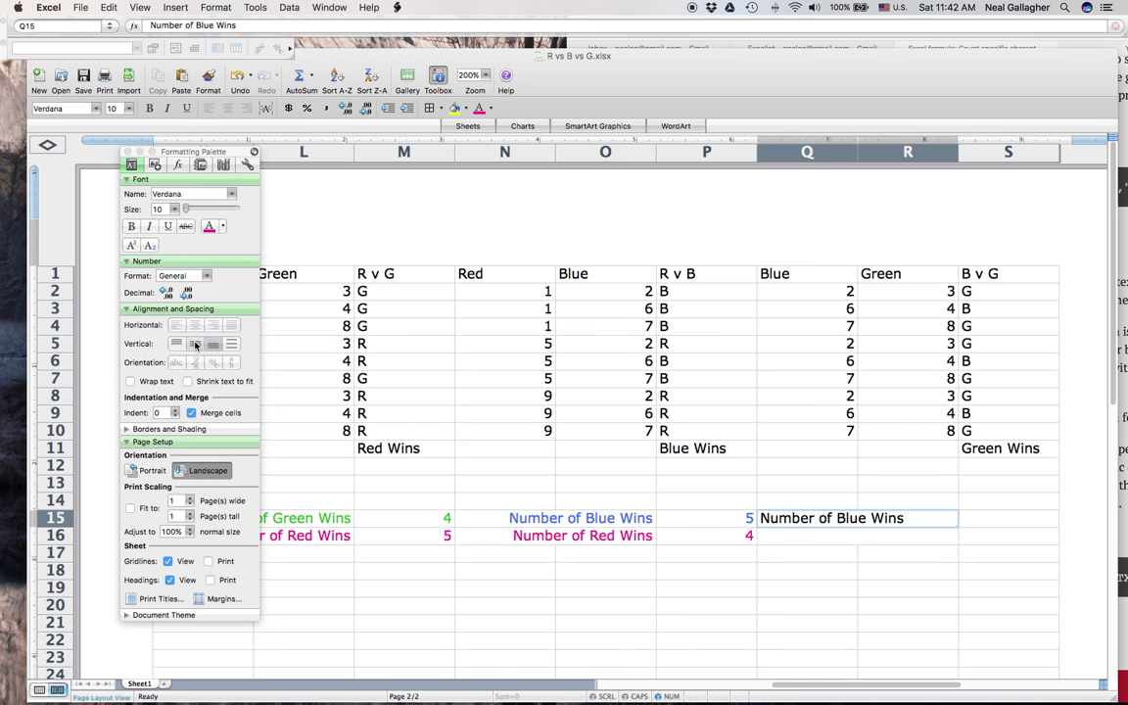
pyautogui.click(214, 327)
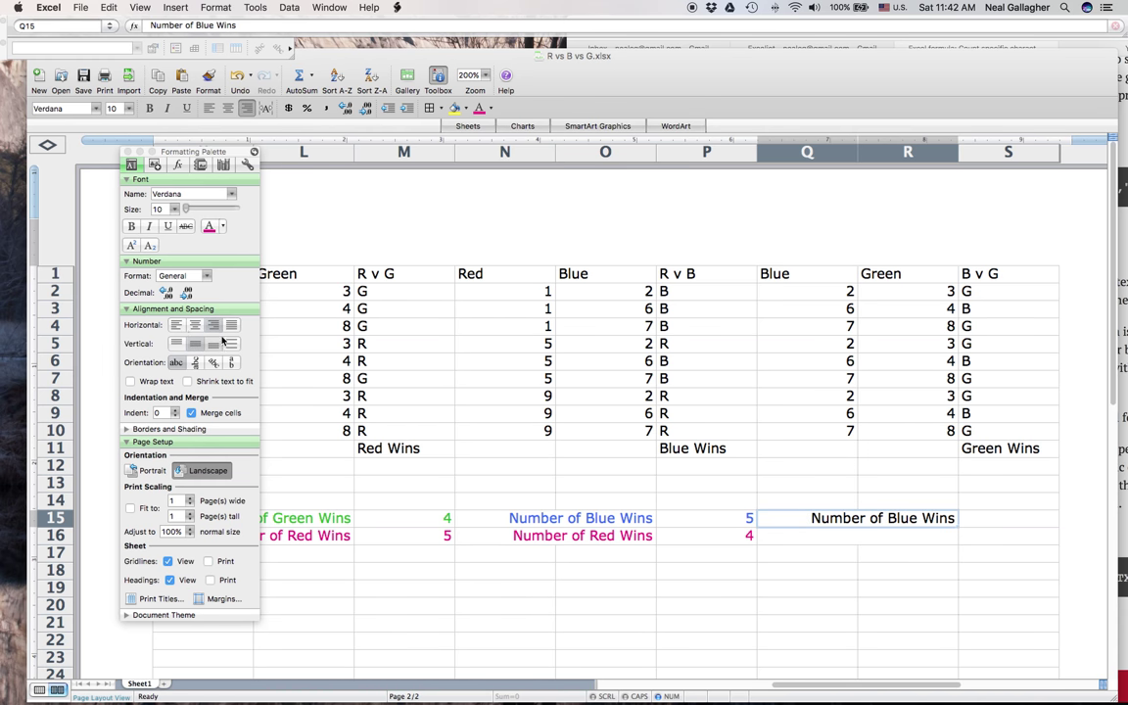
pyautogui.click(221, 227)
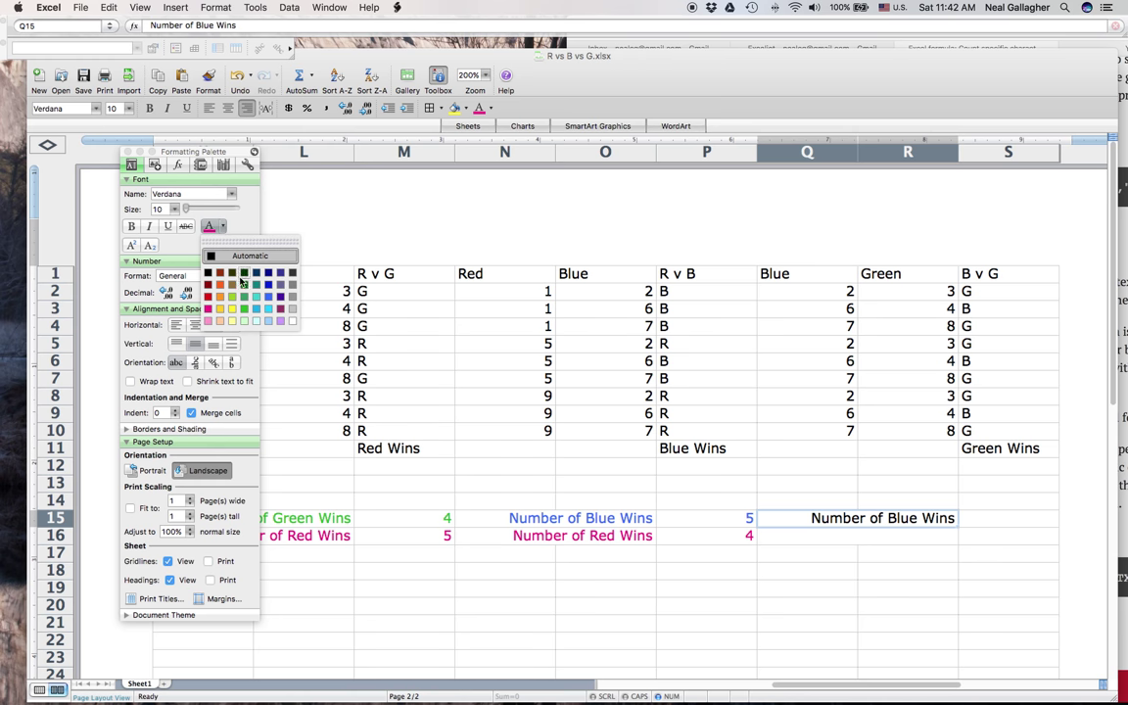
pyautogui.click(269, 303)
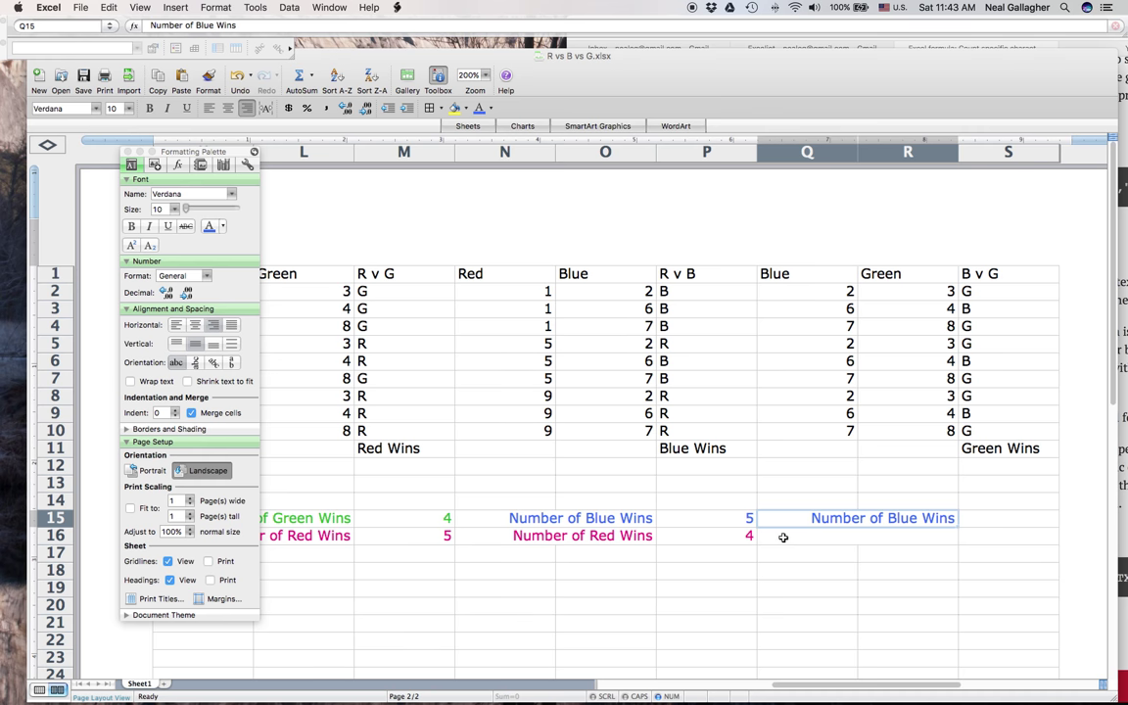
# Step: Enter the label "Number of Green Wins" in the merged Q16 cell
pyautogui.click(784, 538)
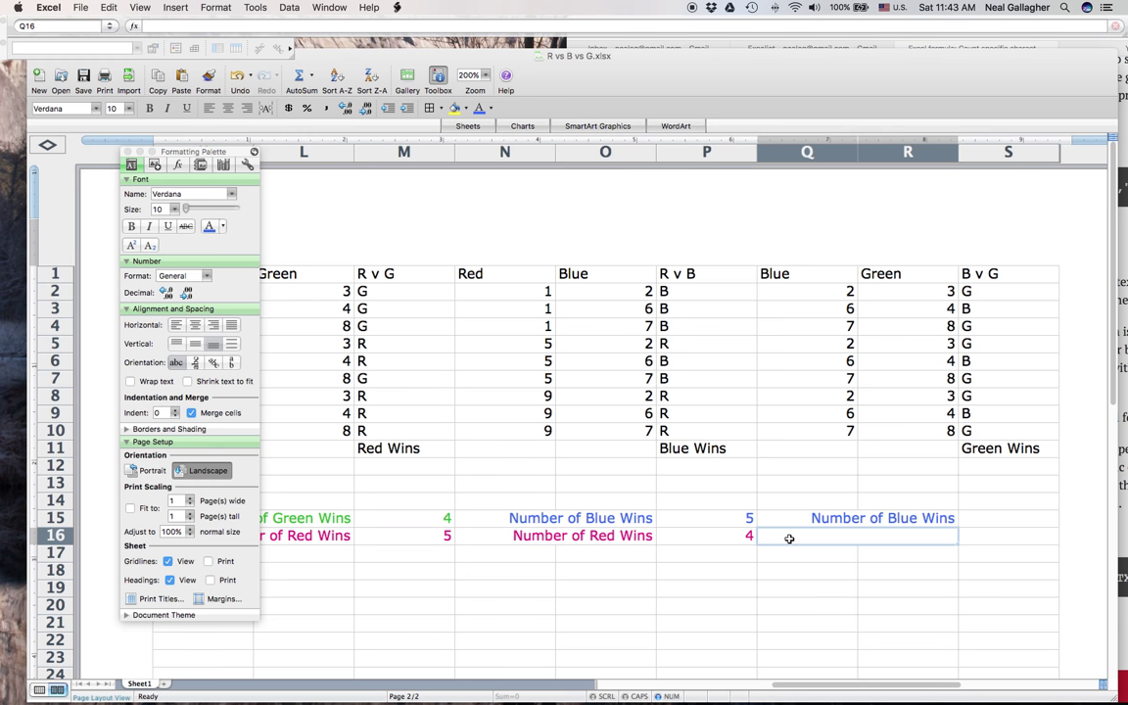
pyautogui.write('Number of')
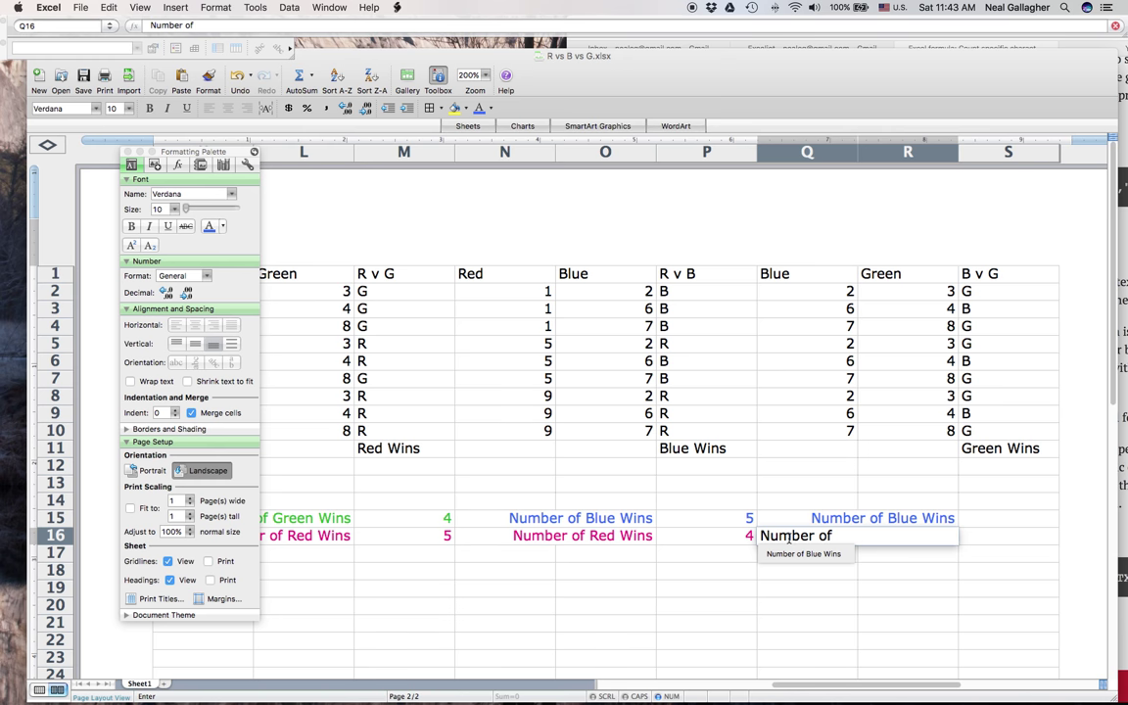
pyautogui.write(' Green Wins')
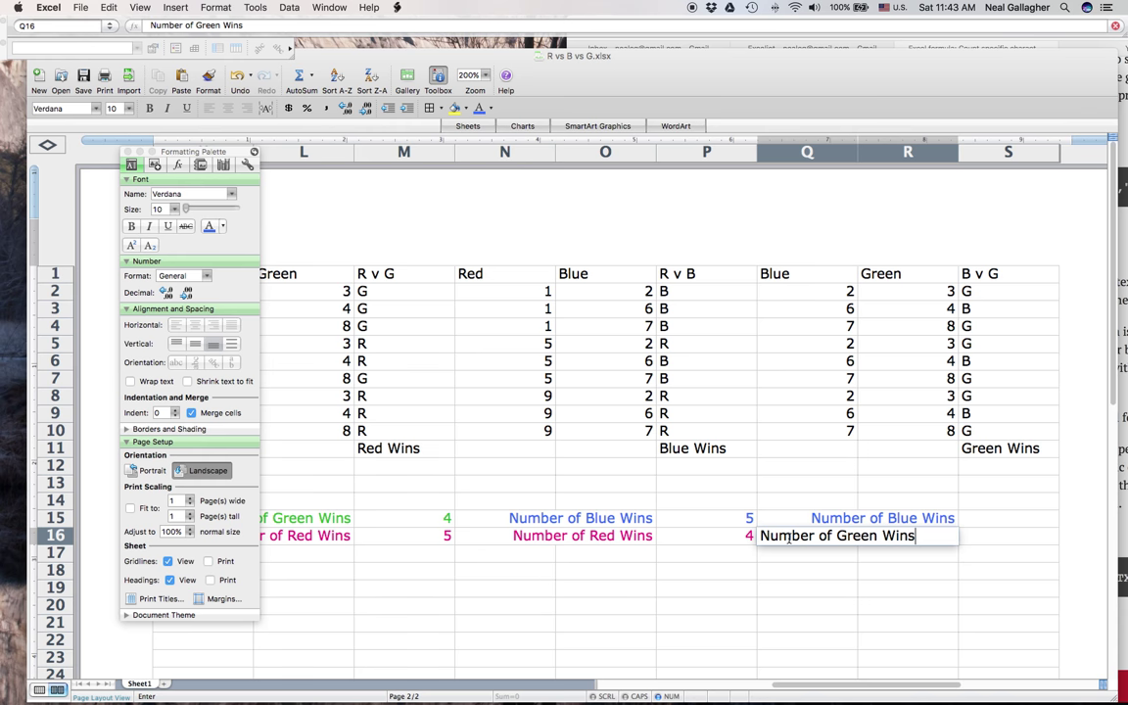
# Step: Align the Q16 label to the right and vertical middle, and set its font colour to green
pyautogui.click(203, 338)
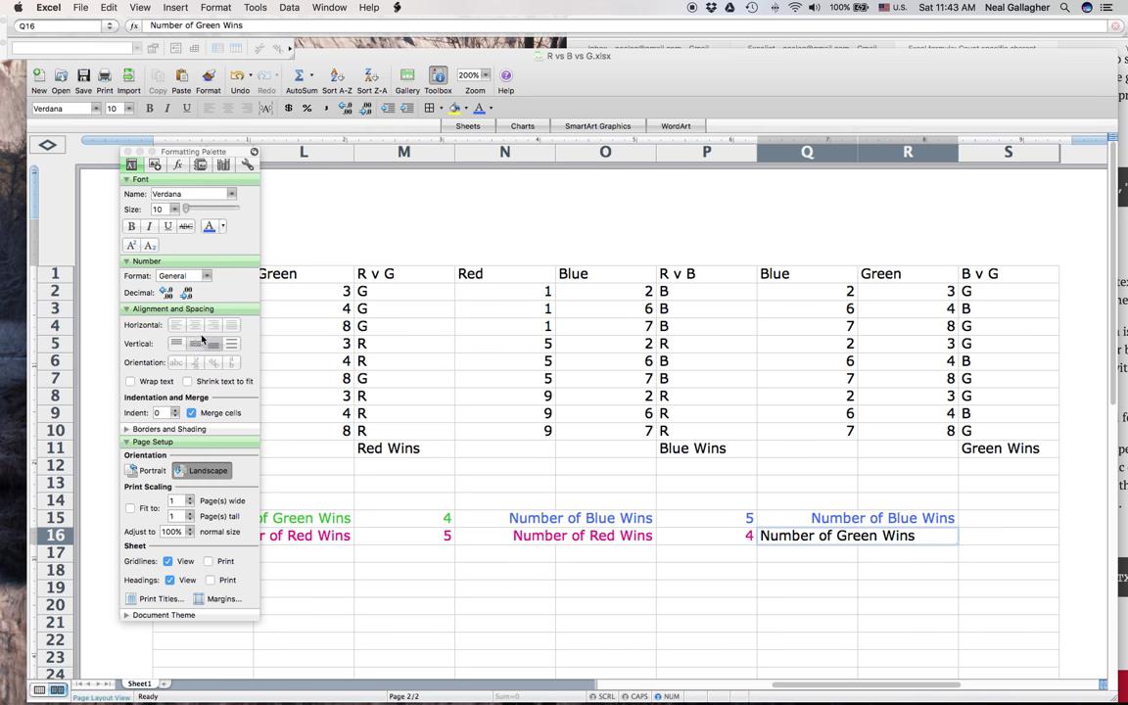
pyautogui.click(213, 326)
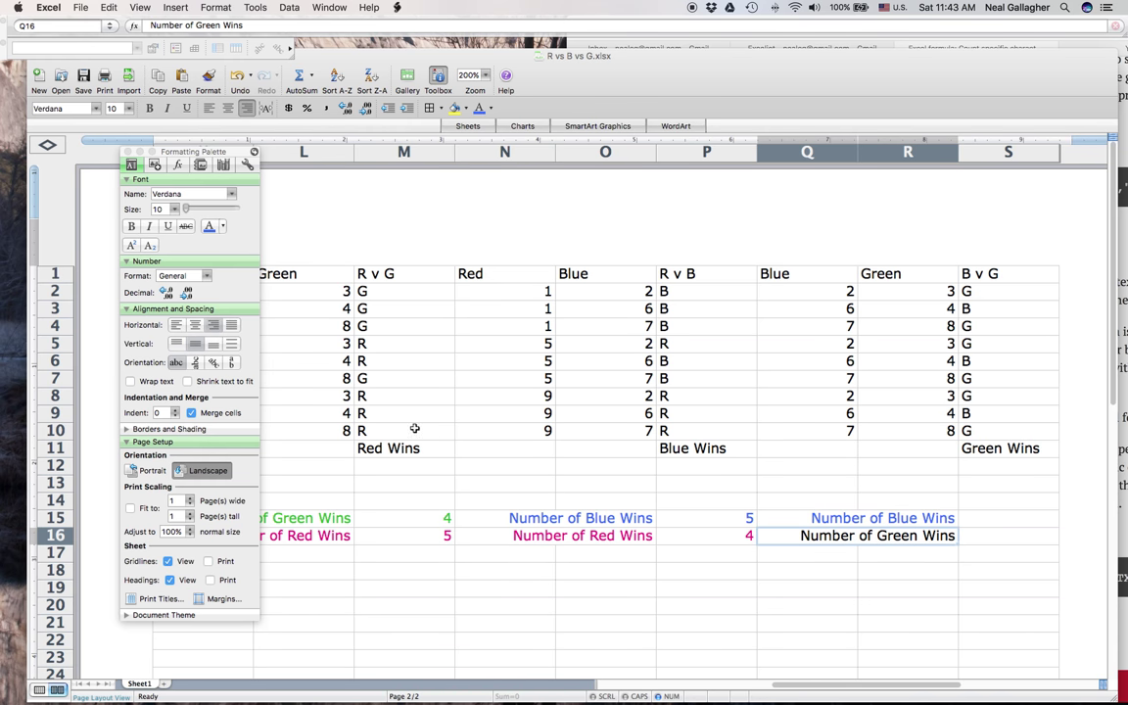
pyautogui.click(222, 226)
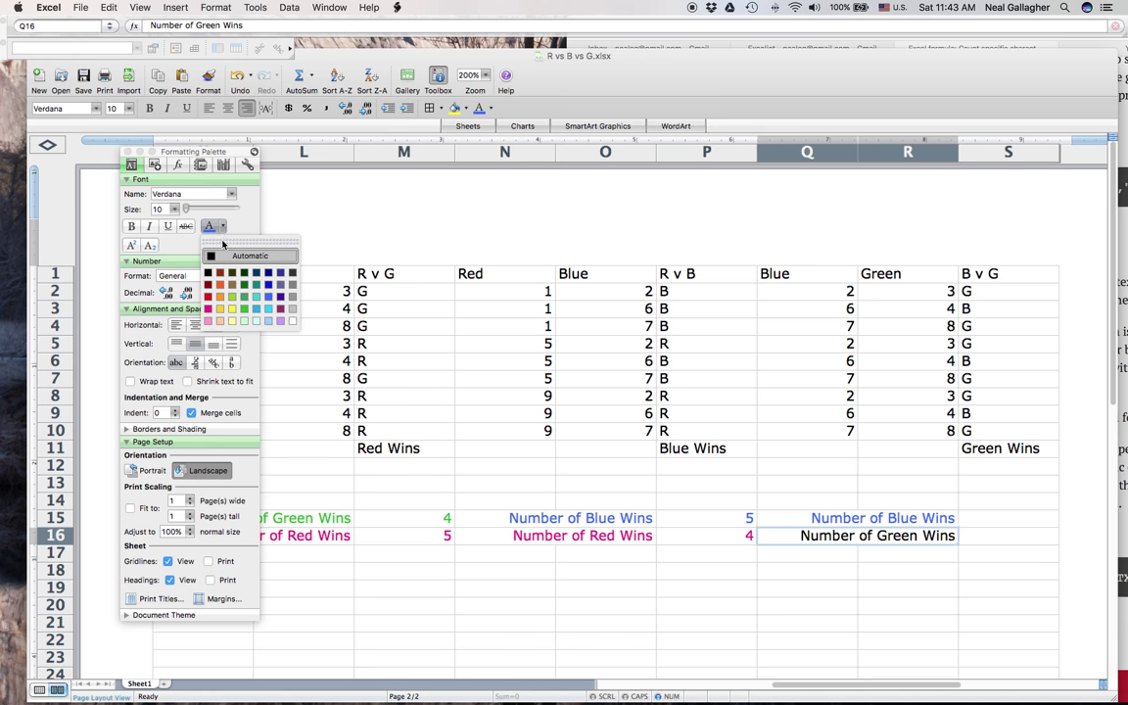
pyautogui.click(244, 312)
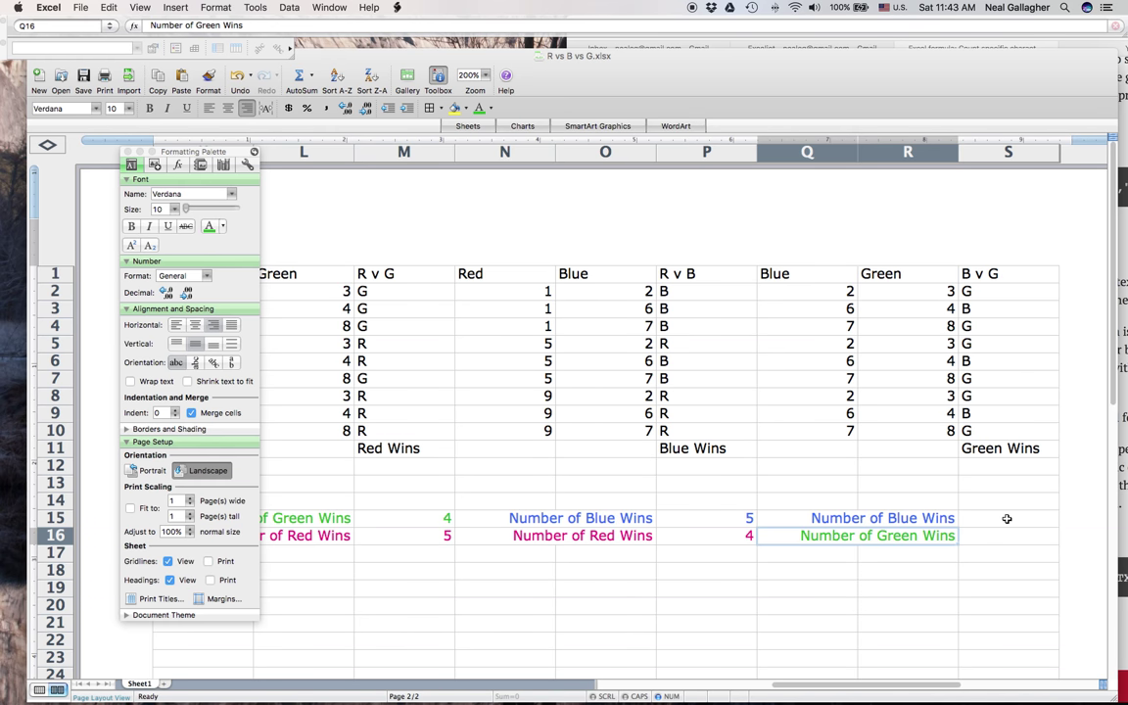
# Step: Copy the text of the SUMPRODUCT formula in P15, which counts "B" in P2:P10, into cell S15
pyautogui.click(609, 520)
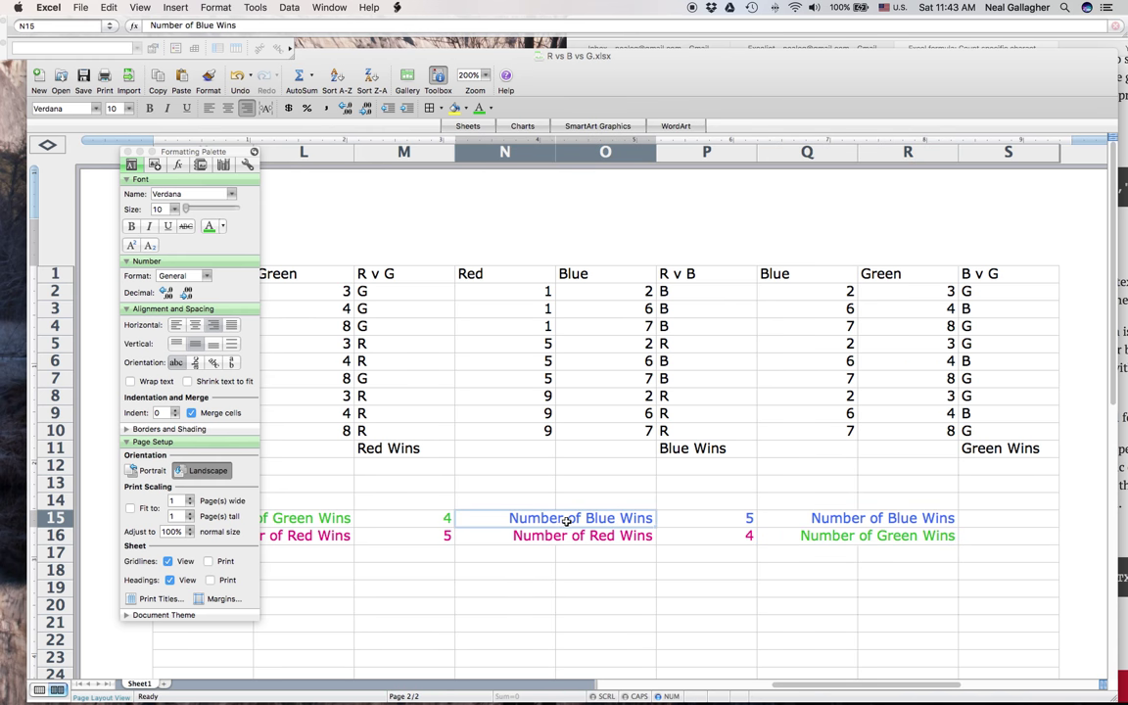
pyautogui.click(723, 519)
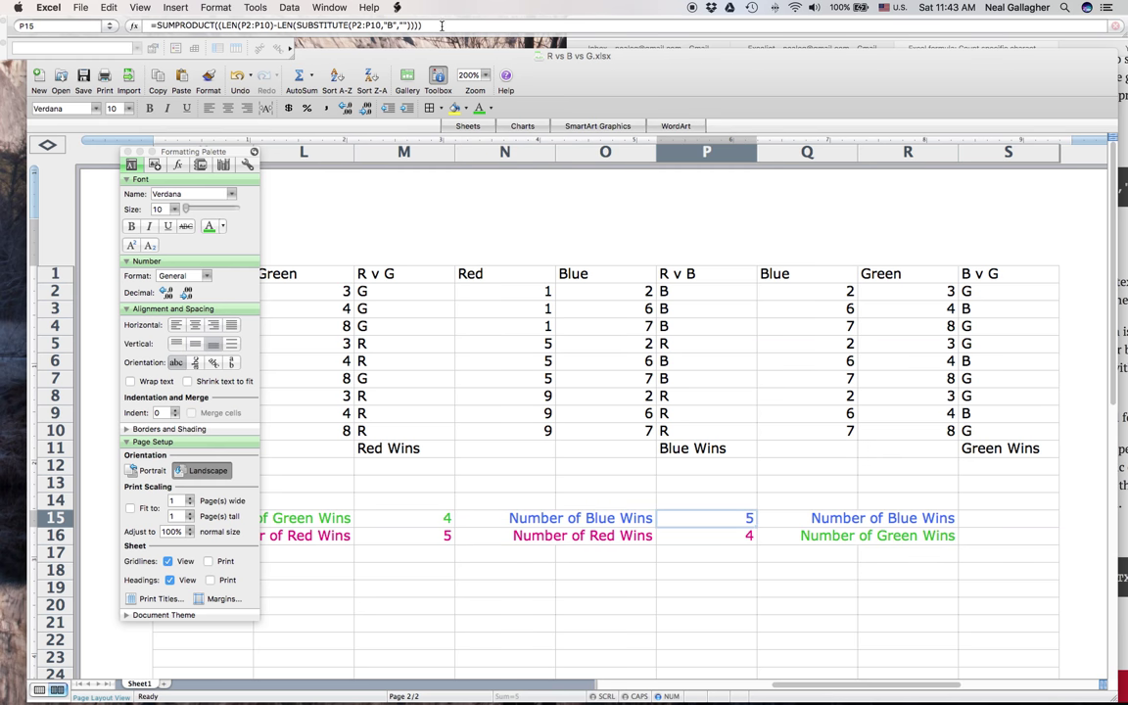
pyautogui.click(401, 25)
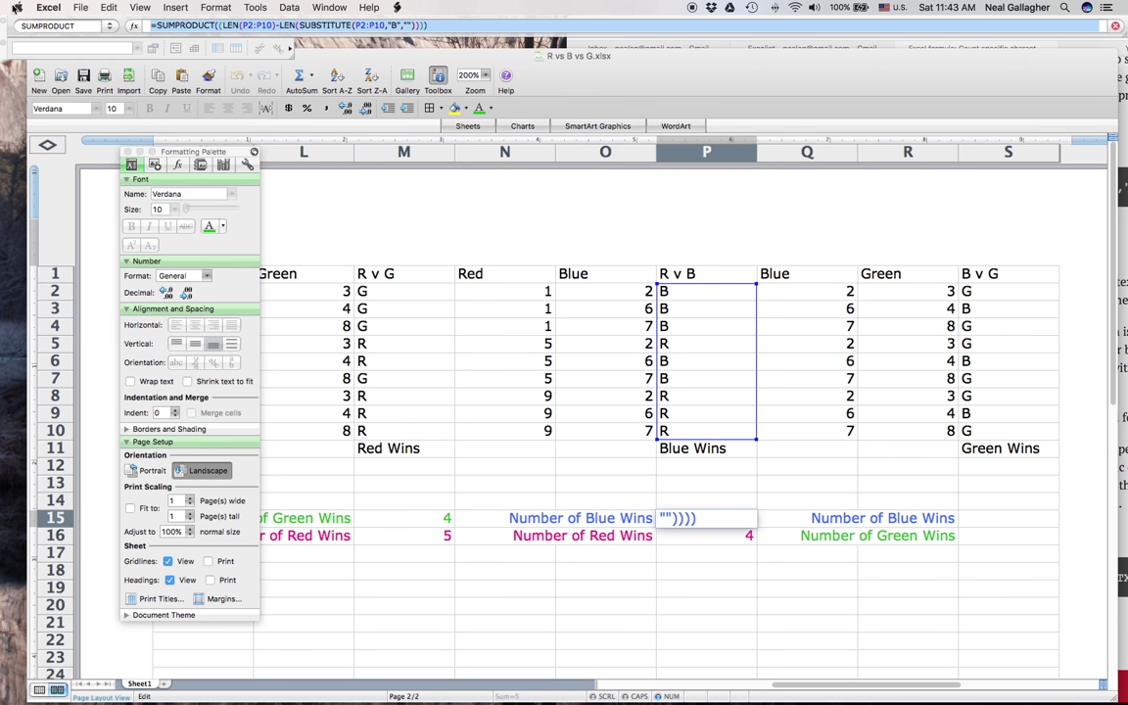
pyautogui.write('=')
pyautogui.click(979, 521)
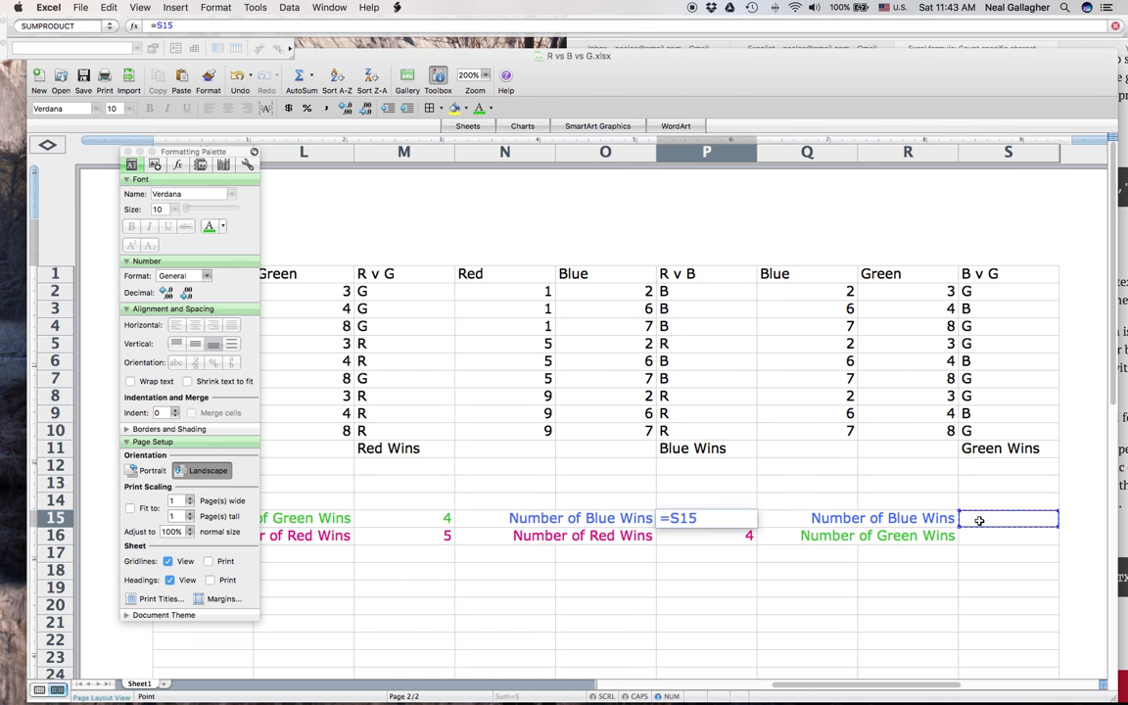
pyautogui.press('Escape')
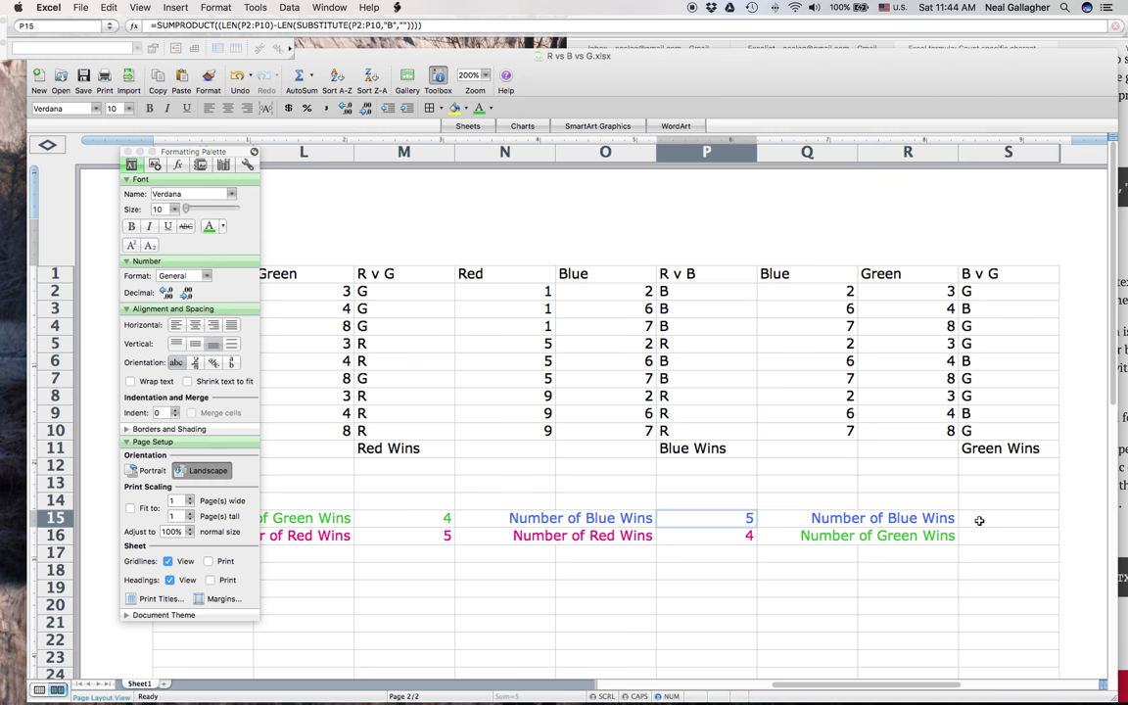
pyautogui.click(979, 521)
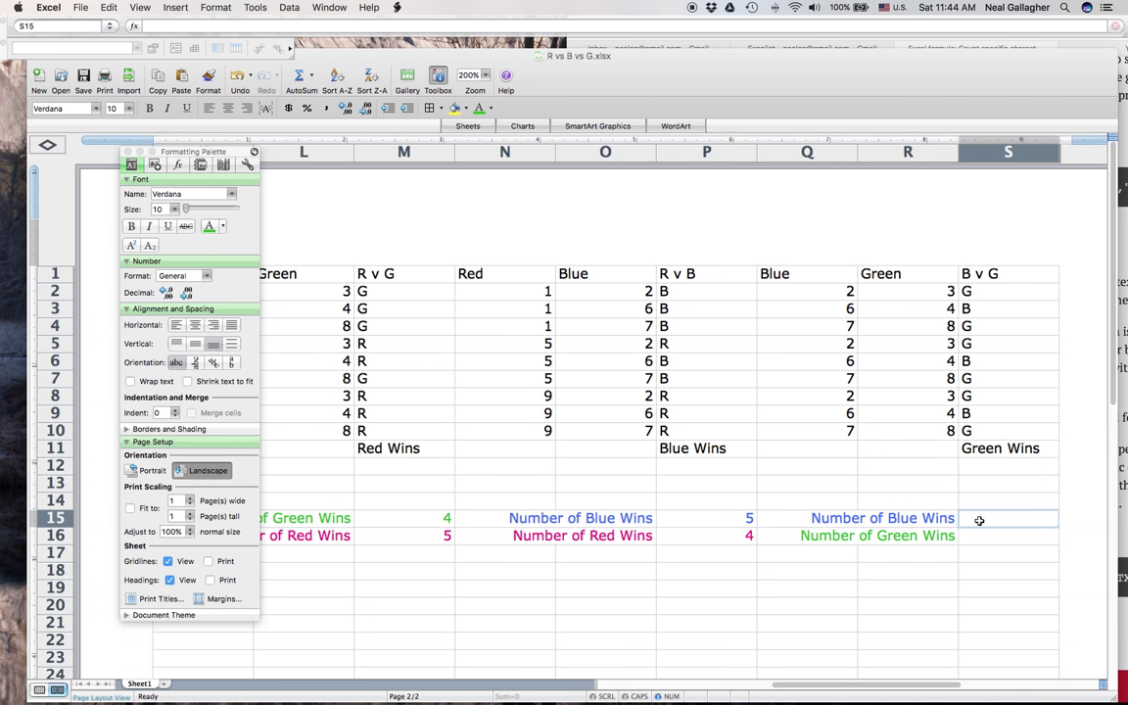
pyautogui.write('=SUMPRODUCT((LEN(P2:P10)-LEN(SUBSTITUTE(P2:P10,"B",""))))')
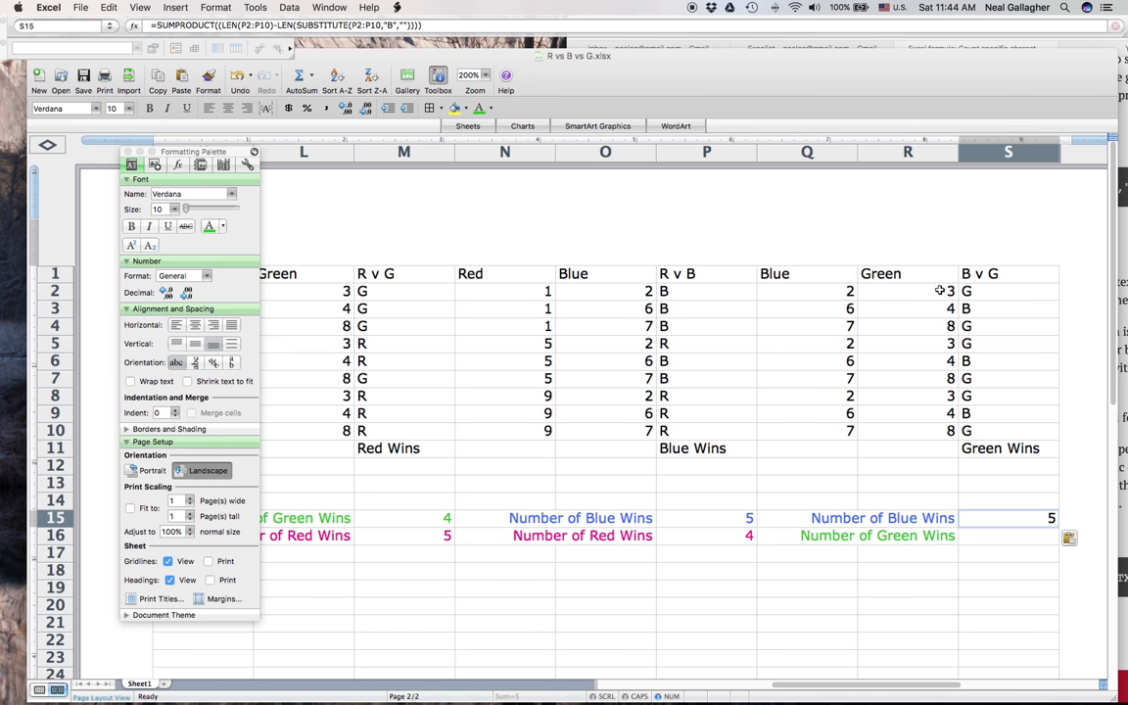
# Step: Change both P2:P10 ranges in the S15 formula to S2:S10 so it counts blue wins in the B v G column
pyautogui.click(245, 24)
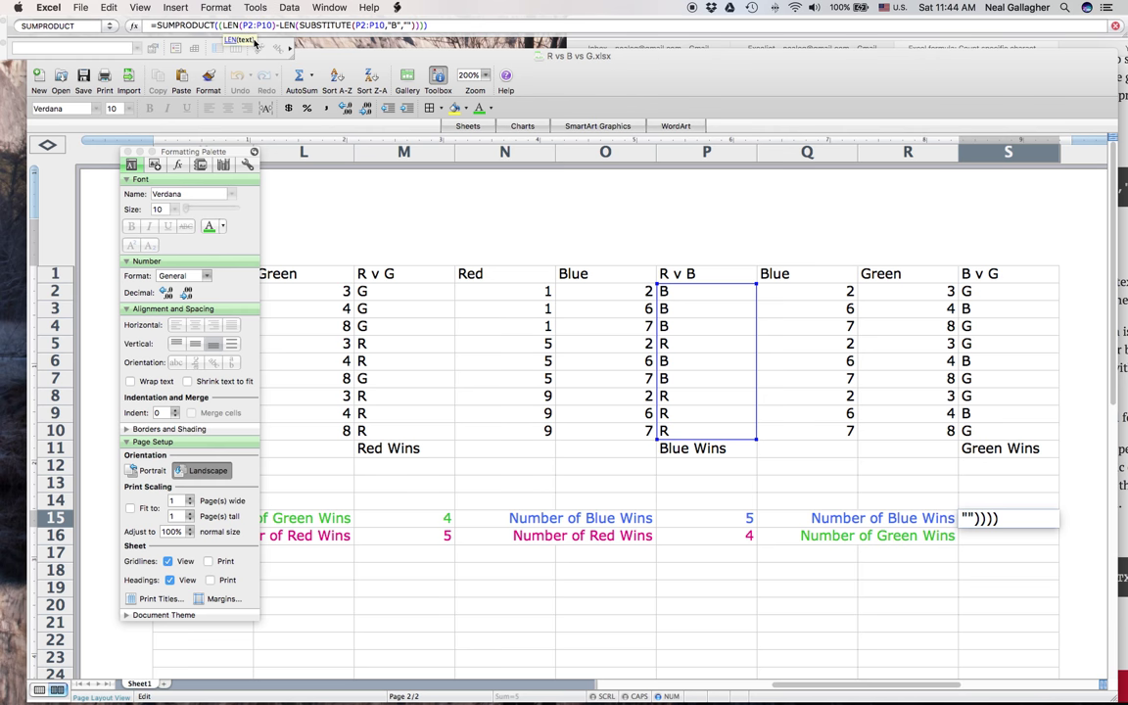
pyautogui.press('BackSpace')
pyautogui.write('S')
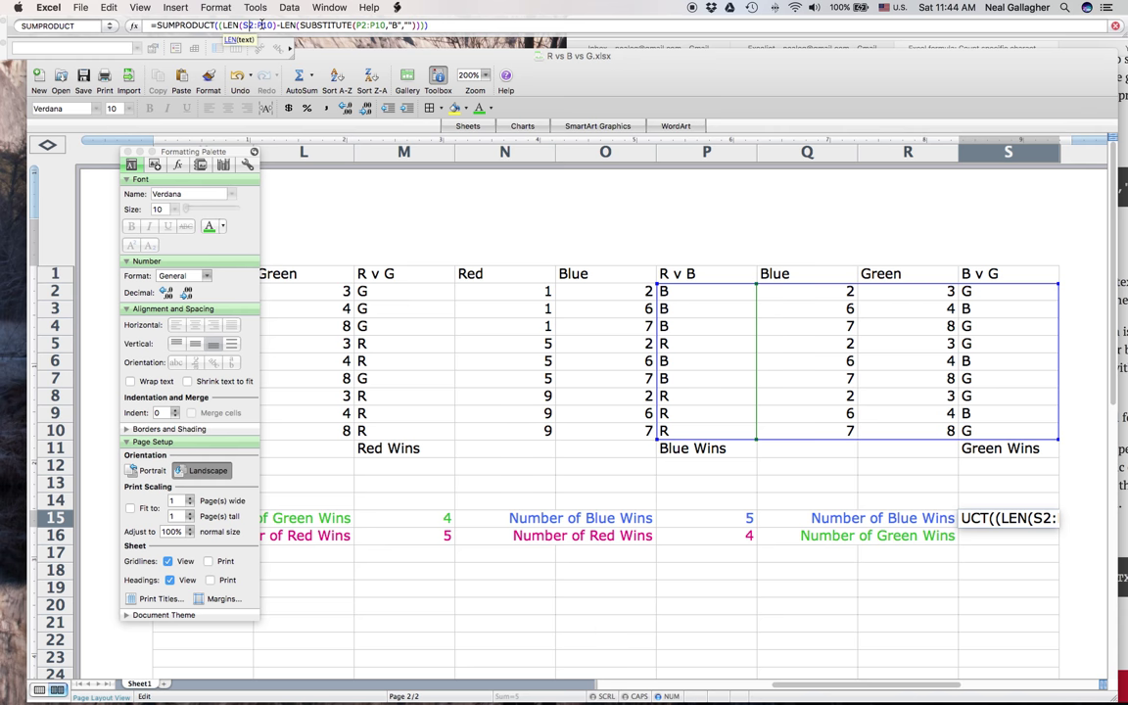
pyautogui.press('BackSpace')
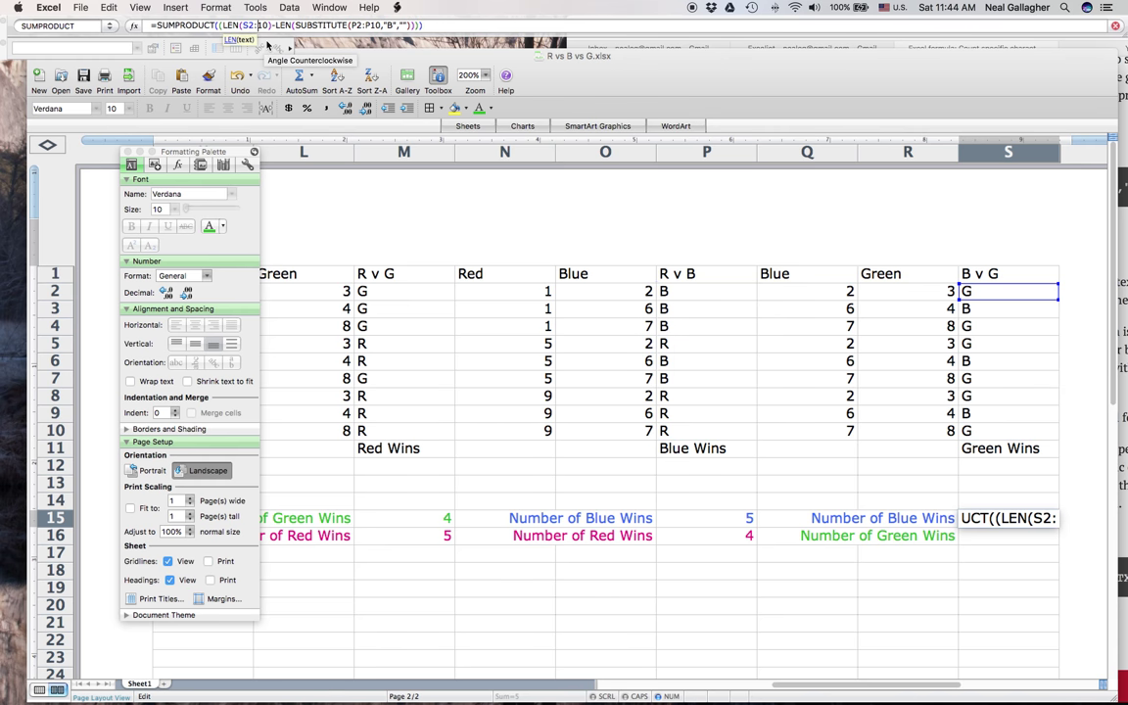
pyautogui.write('S')
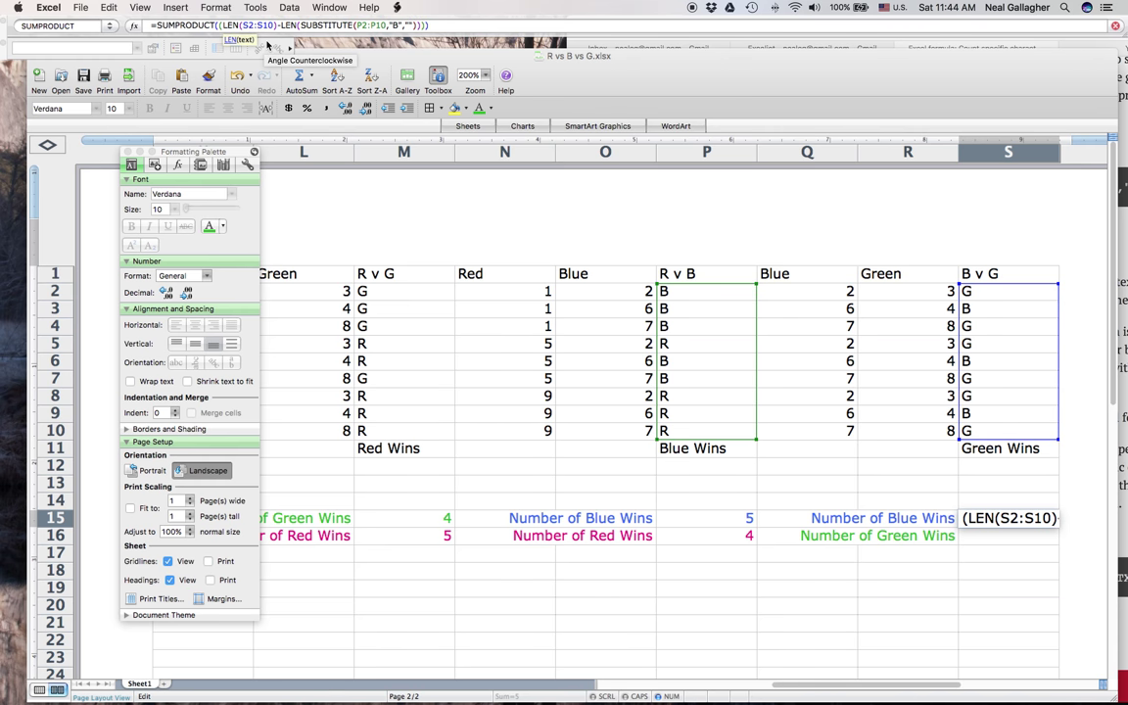
pyautogui.click(362, 26)
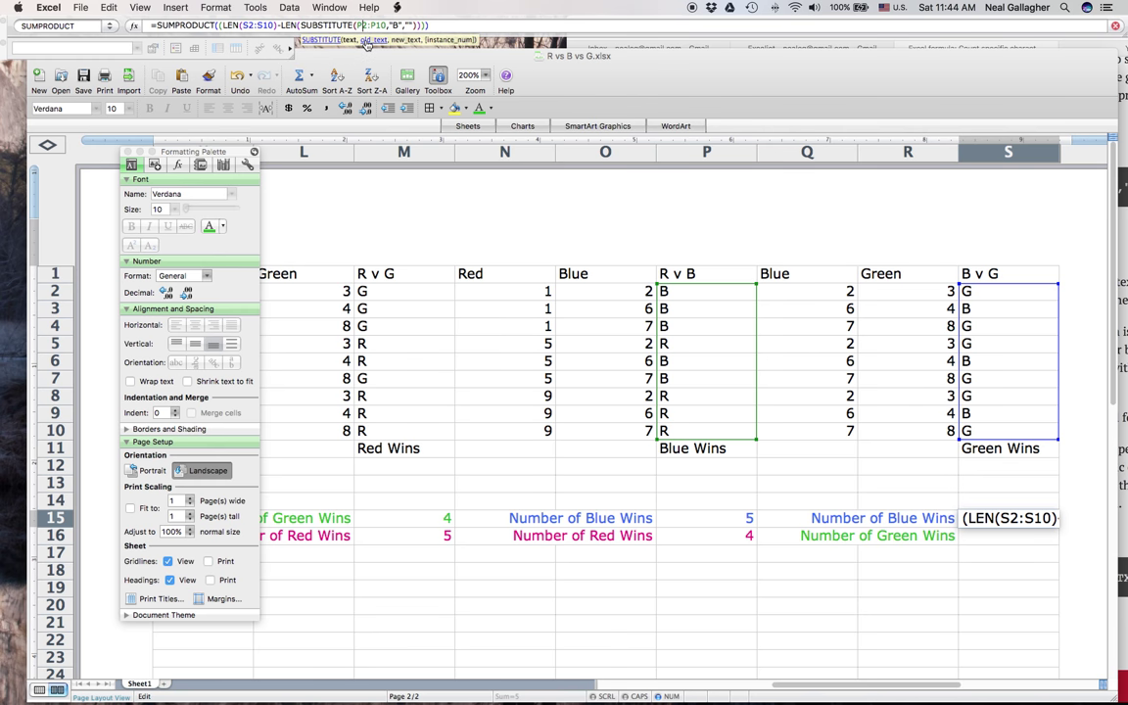
pyautogui.press('BackSpace')
pyautogui.write('S')
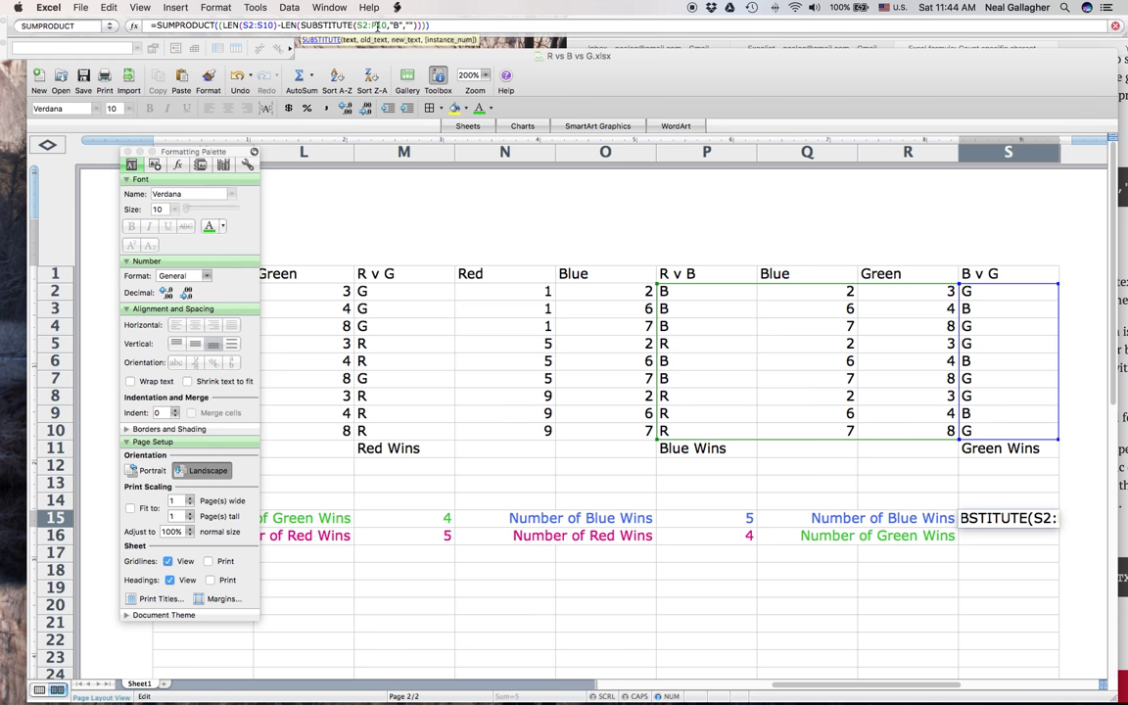
pyautogui.press('BackSpace')
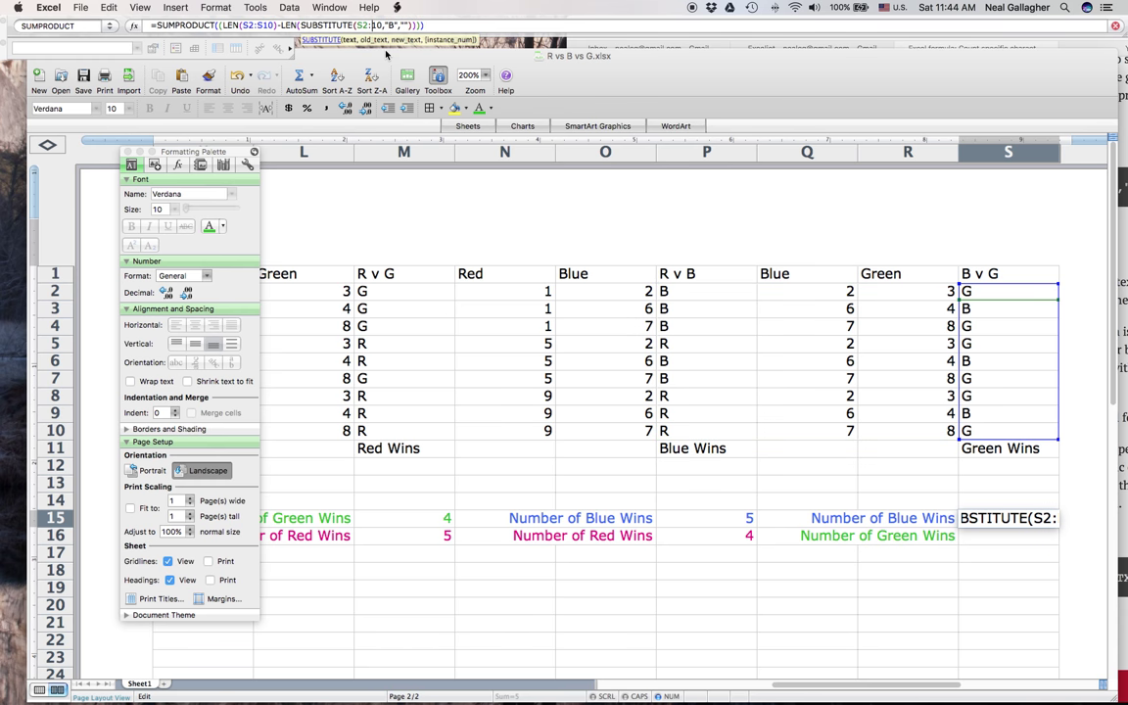
pyautogui.write('S')
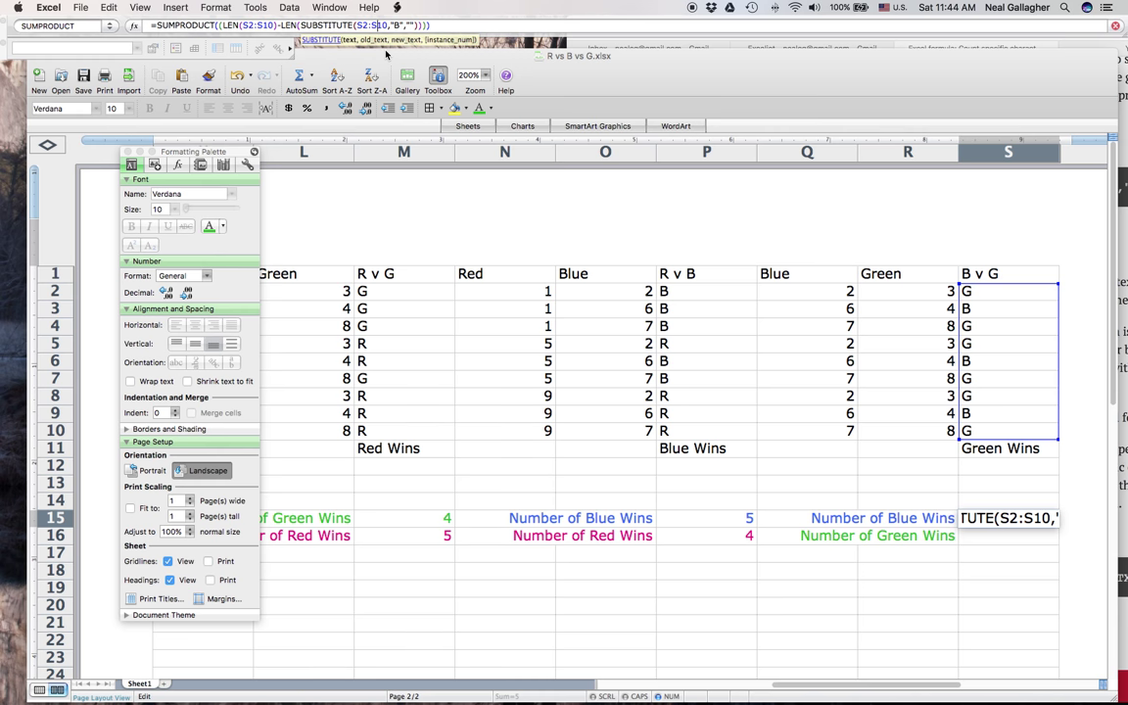
pyautogui.press('Return')
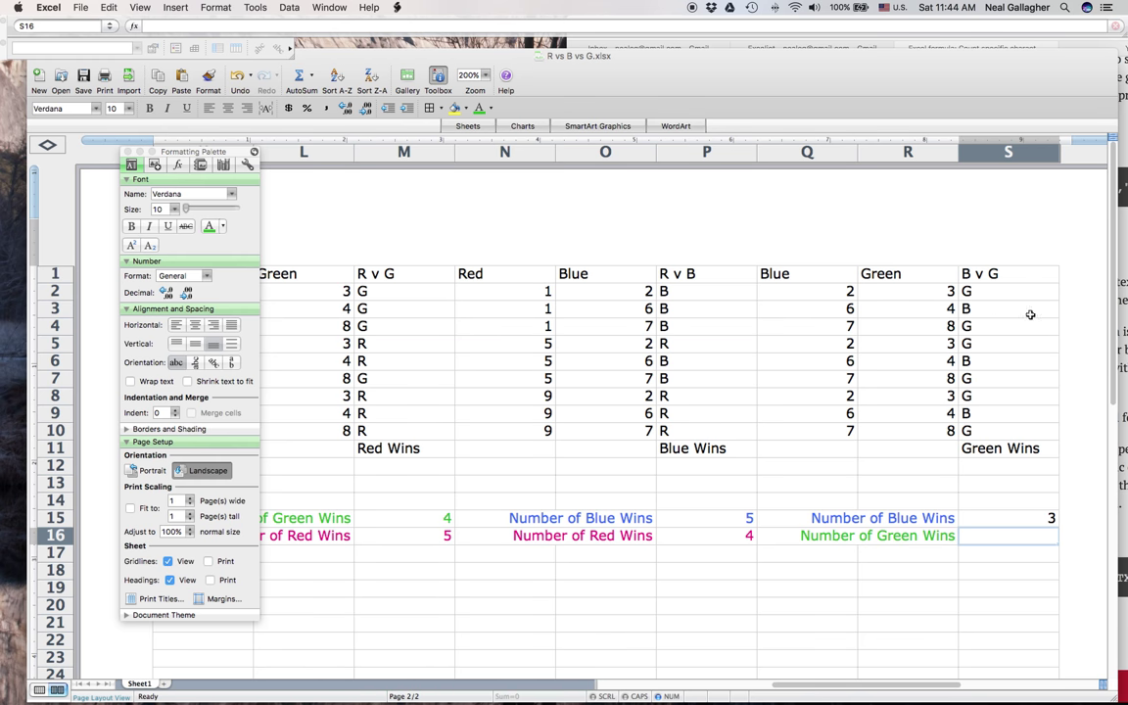
# Step: Copy the text of the S15 SUMPRODUCT formula into cell S16 with its S2:S10 ranges kept
pyautogui.click(999, 522)
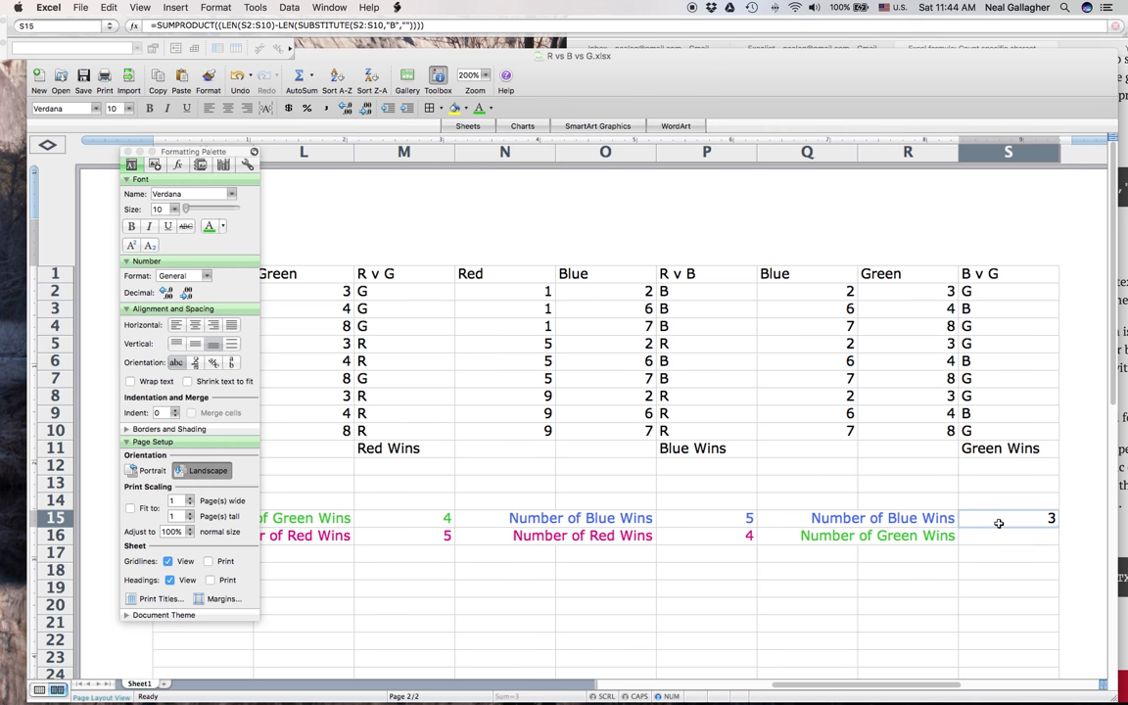
pyautogui.click(426, 25)
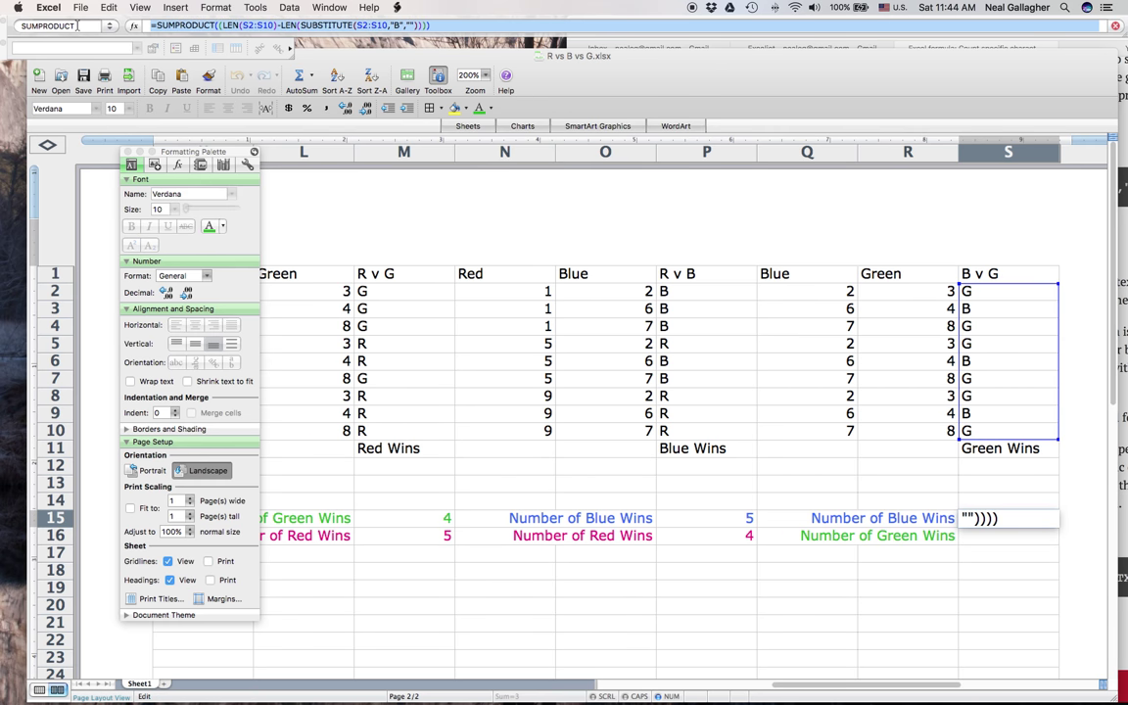
pyautogui.press('Return')
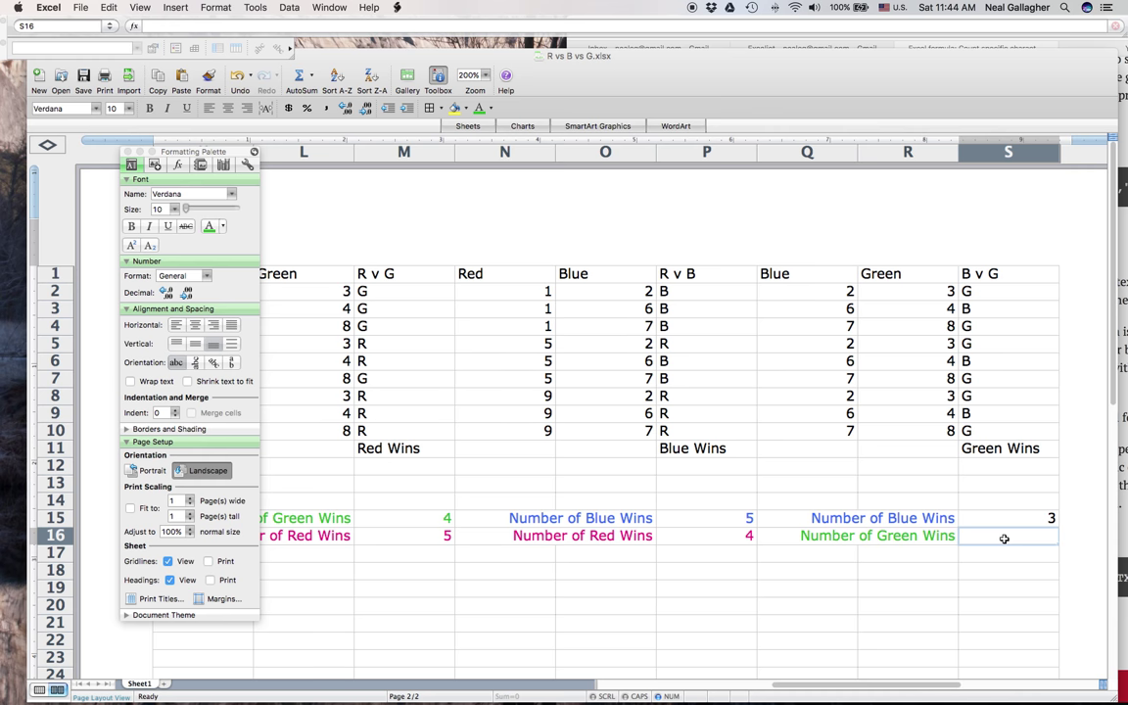
pyautogui.press('super+v')
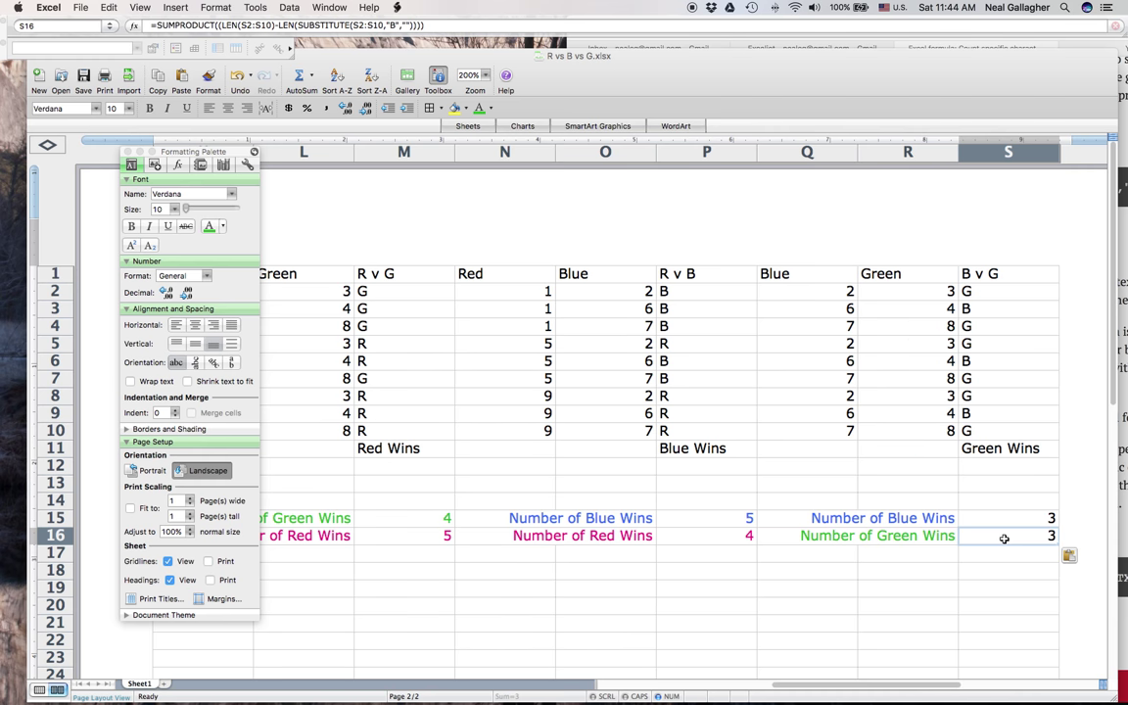
# Step: Change the counted character in the S16 formula to "G" to count green wins
pyautogui.click(395, 26)
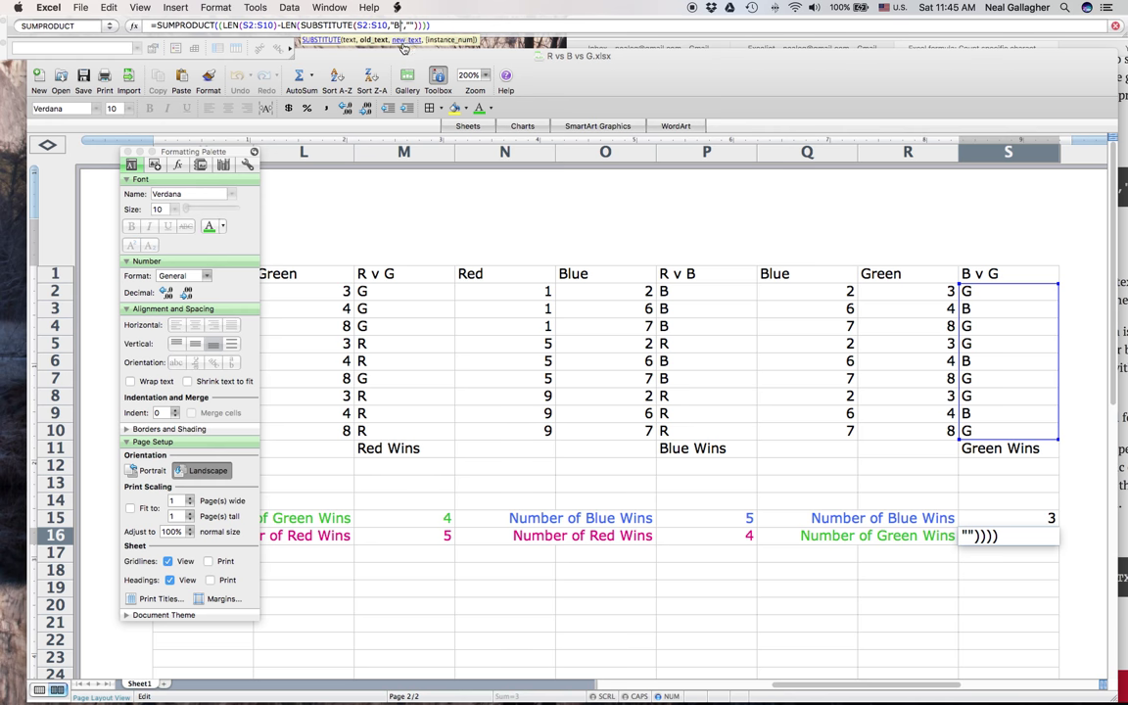
pyautogui.press('BackSpace')
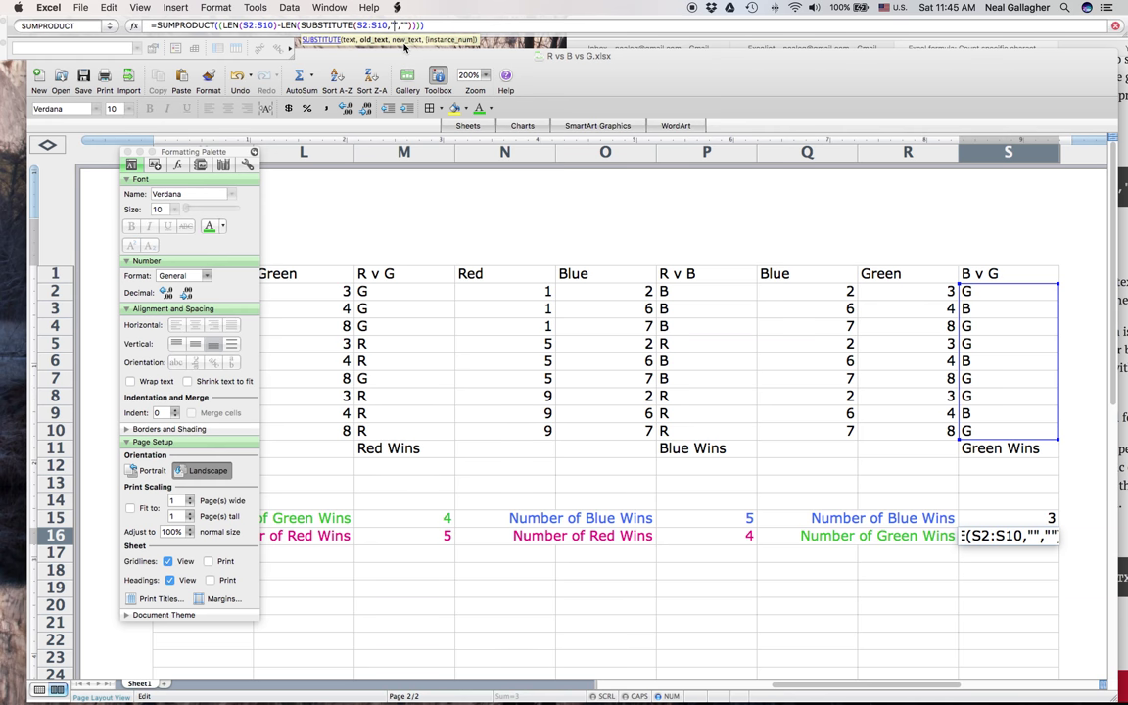
pyautogui.write('G')
pyautogui.press('Return')
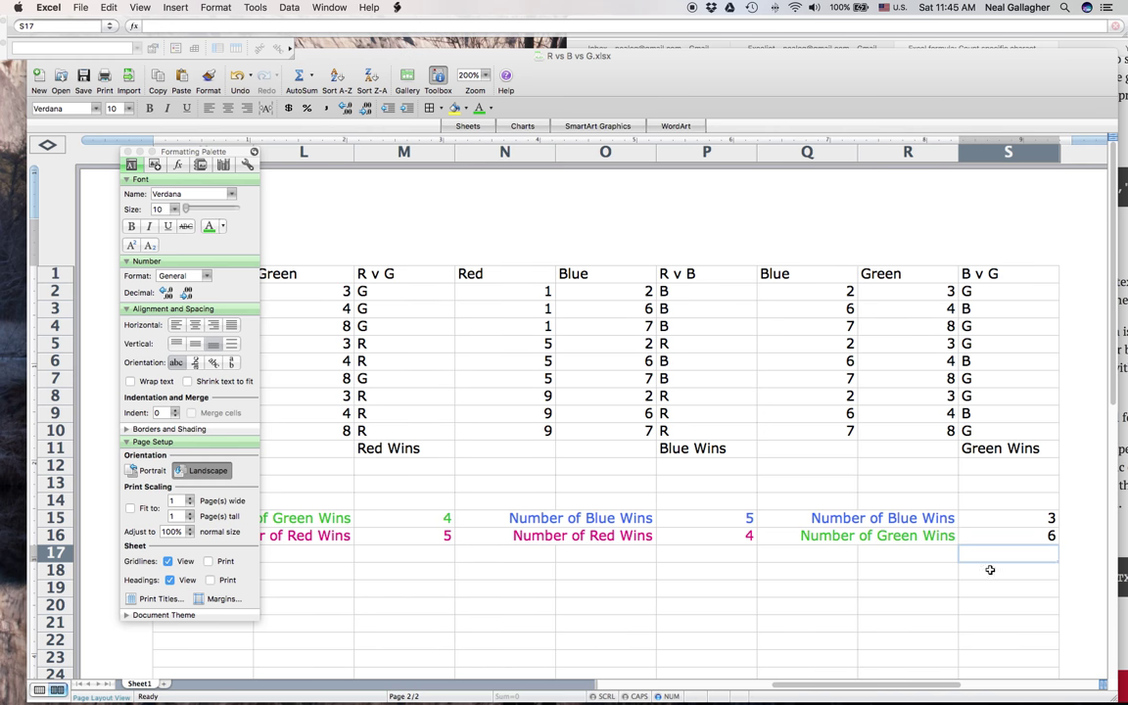
# Step: Set the font colour of the win count in S15 to blue and the one in S16 to green
pyautogui.click(1021, 522)
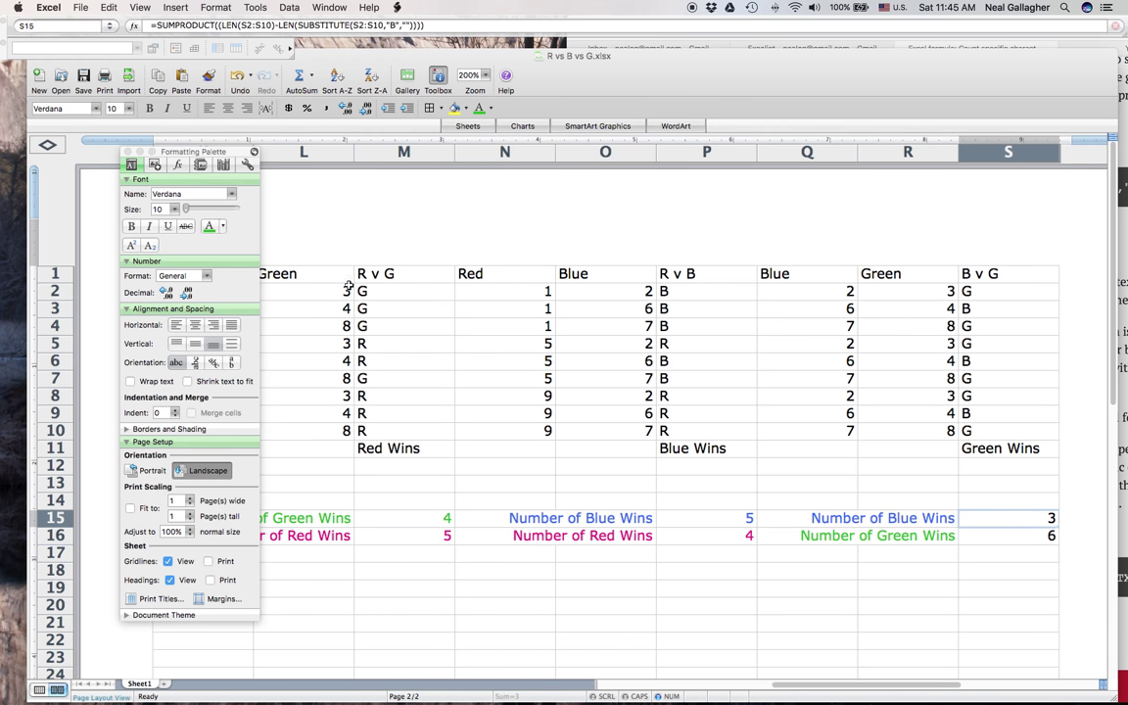
pyautogui.click(222, 228)
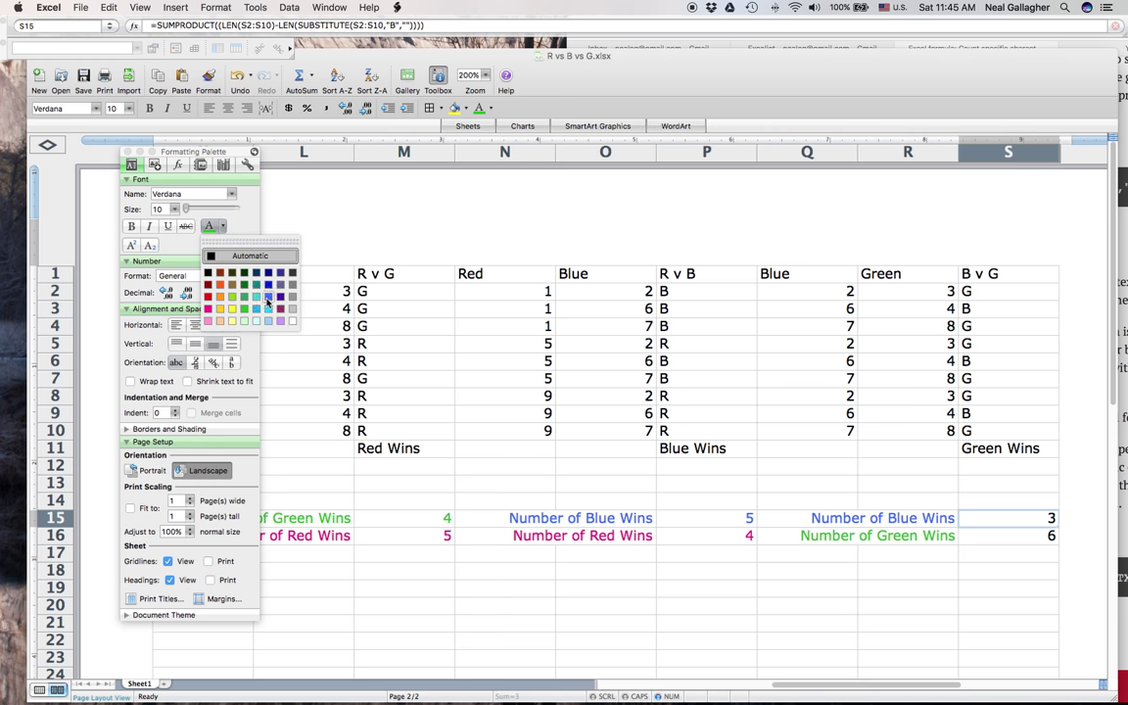
pyautogui.click(267, 302)
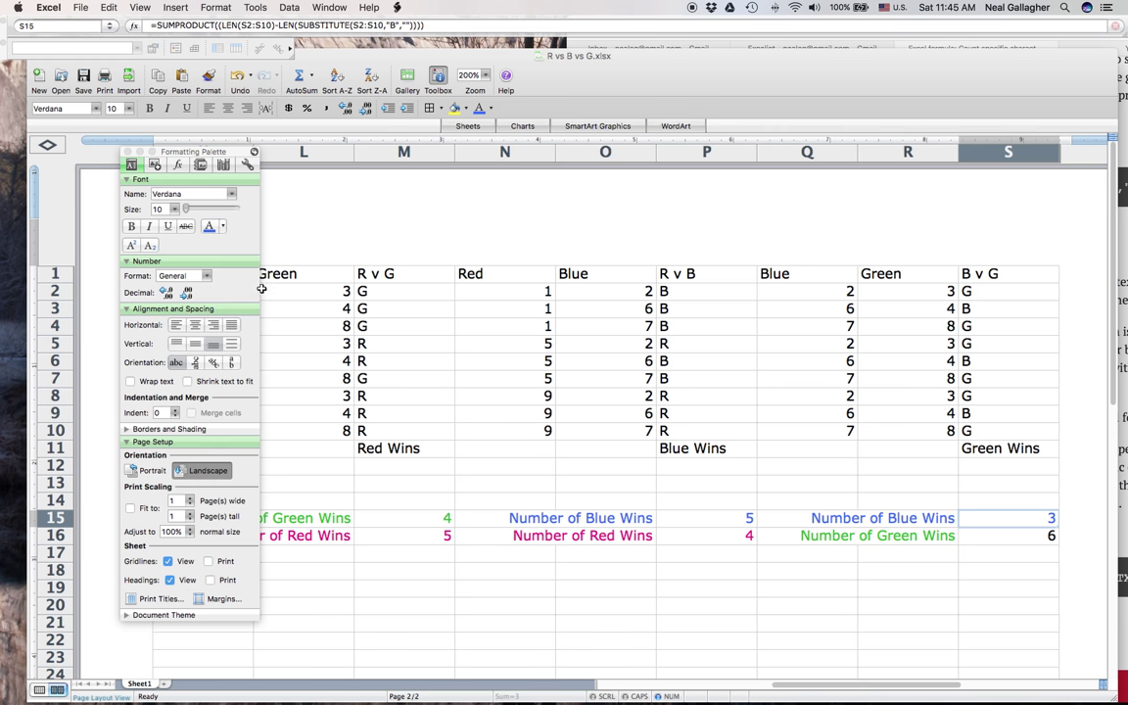
pyautogui.click(1007, 535)
pyautogui.click(221, 229)
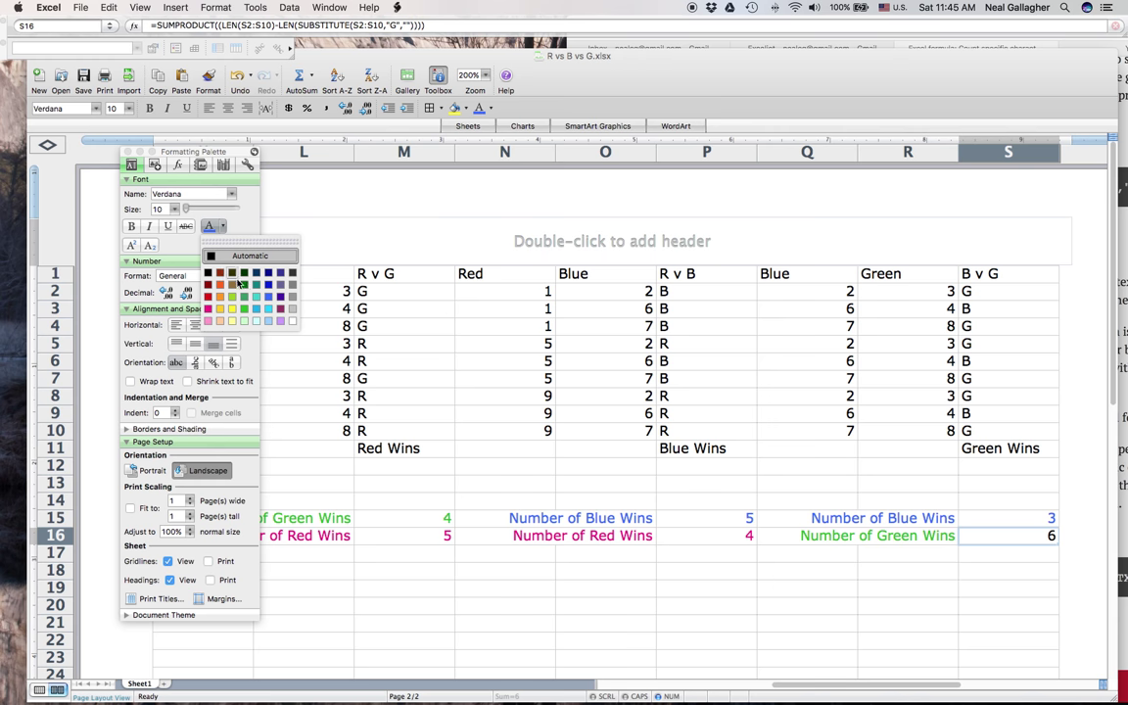
pyautogui.click(218, 281)
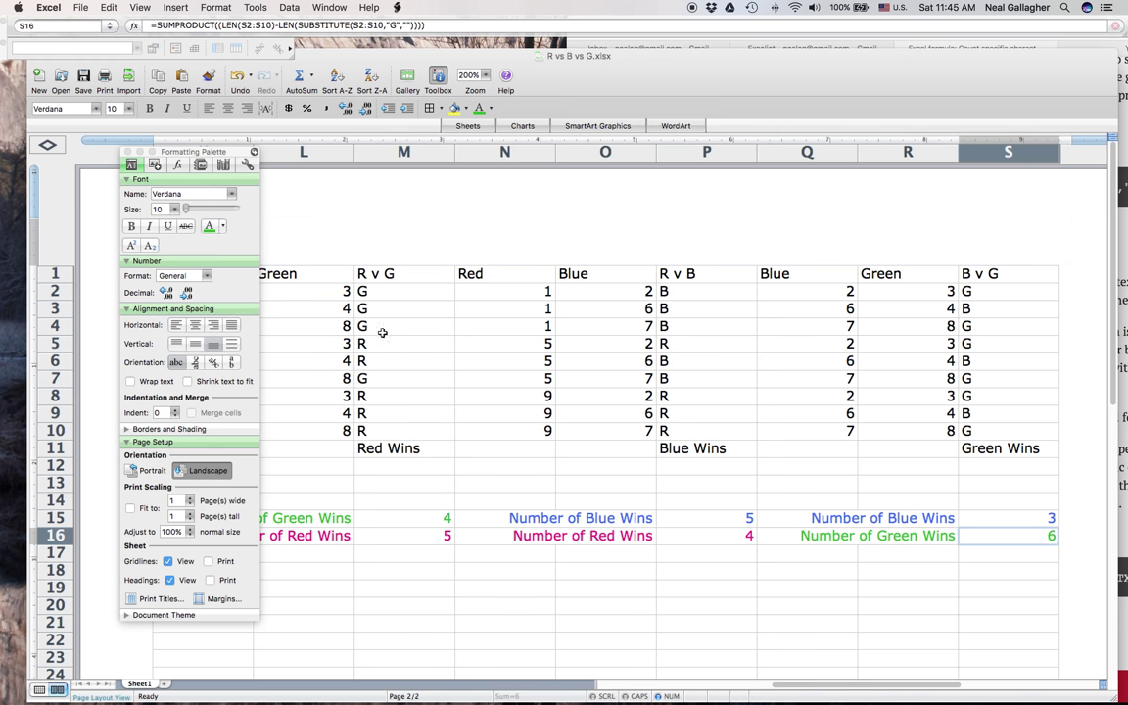
# Step: Move the workbook window and the Formatting Palette apart to uncover the match-up tables in columns K to S, and select empty cell R18
pyautogui.moveTo(712, 76); pyautogui.dragTo(763, 75)
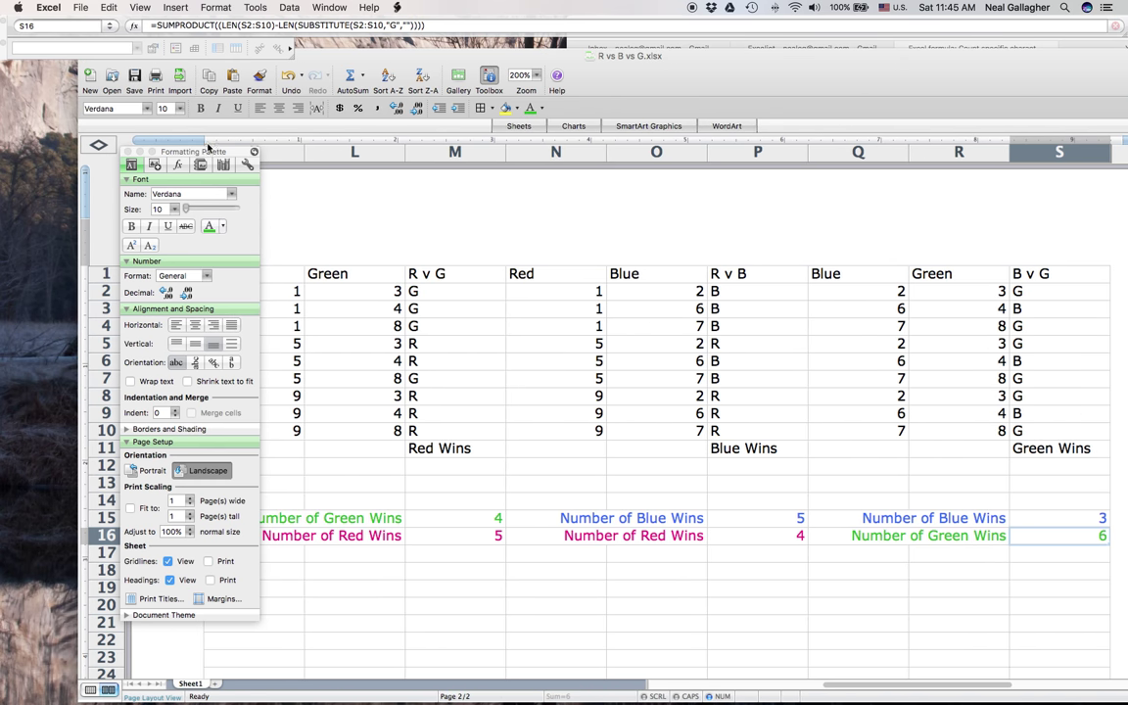
pyautogui.moveTo(188, 151); pyautogui.dragTo(31, 143)
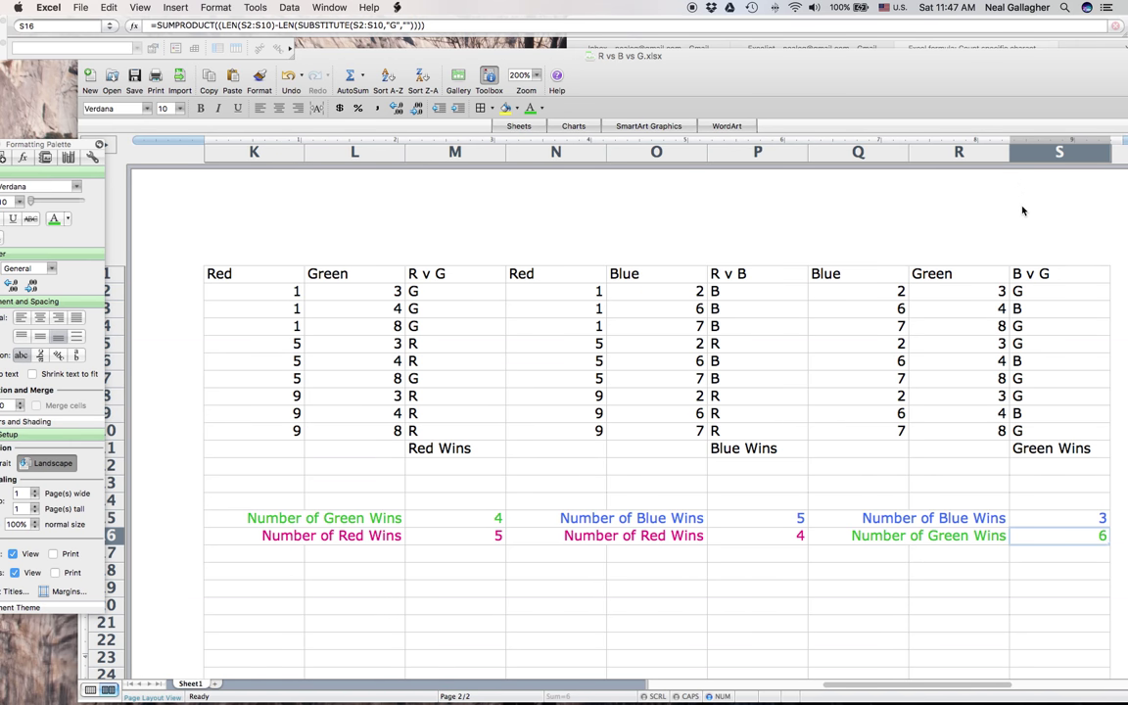
pyautogui.click(968, 577)
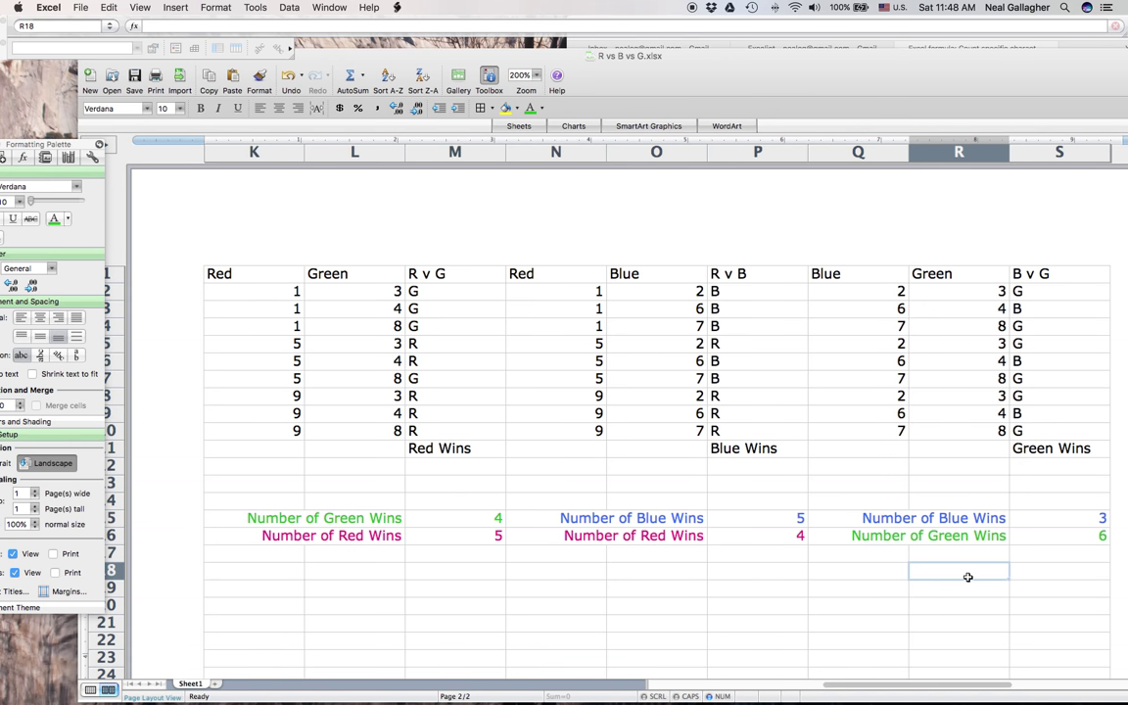
# Step: Examine the simulated rolls of the three dice and the winners listed for each match-up in columns A to I
pyautogui.hscroll(-10, 617, 489)
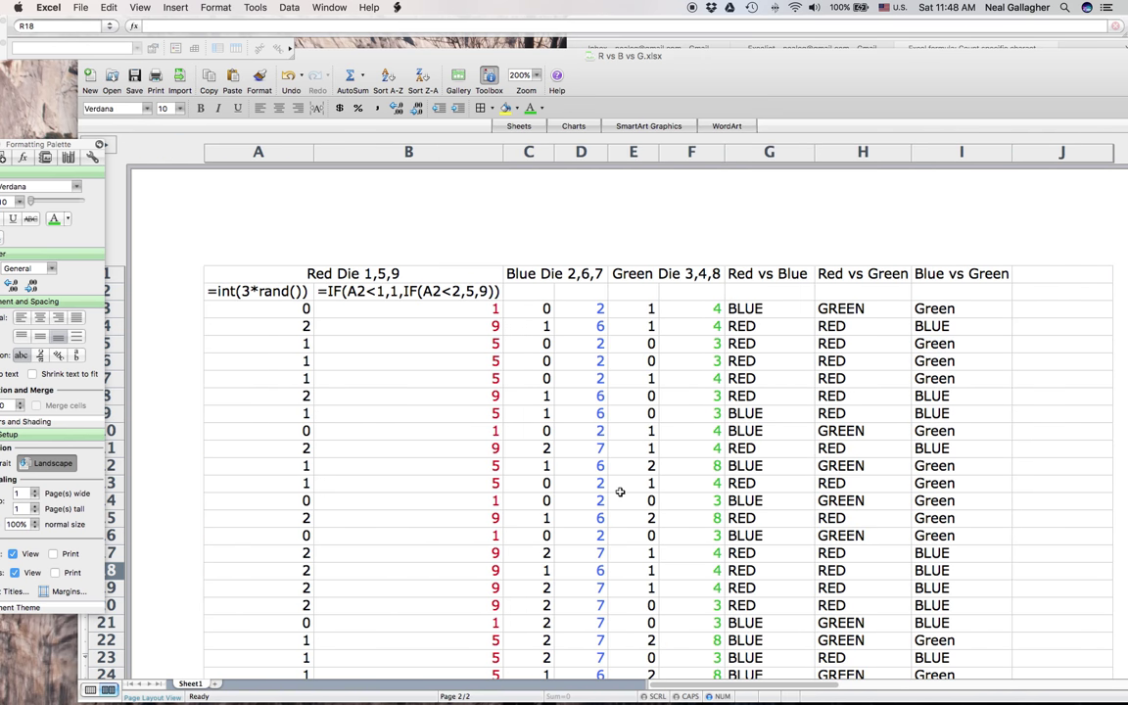
pyautogui.scroll(-8, 618, 492)
pyautogui.scroll(3, 618, 493)
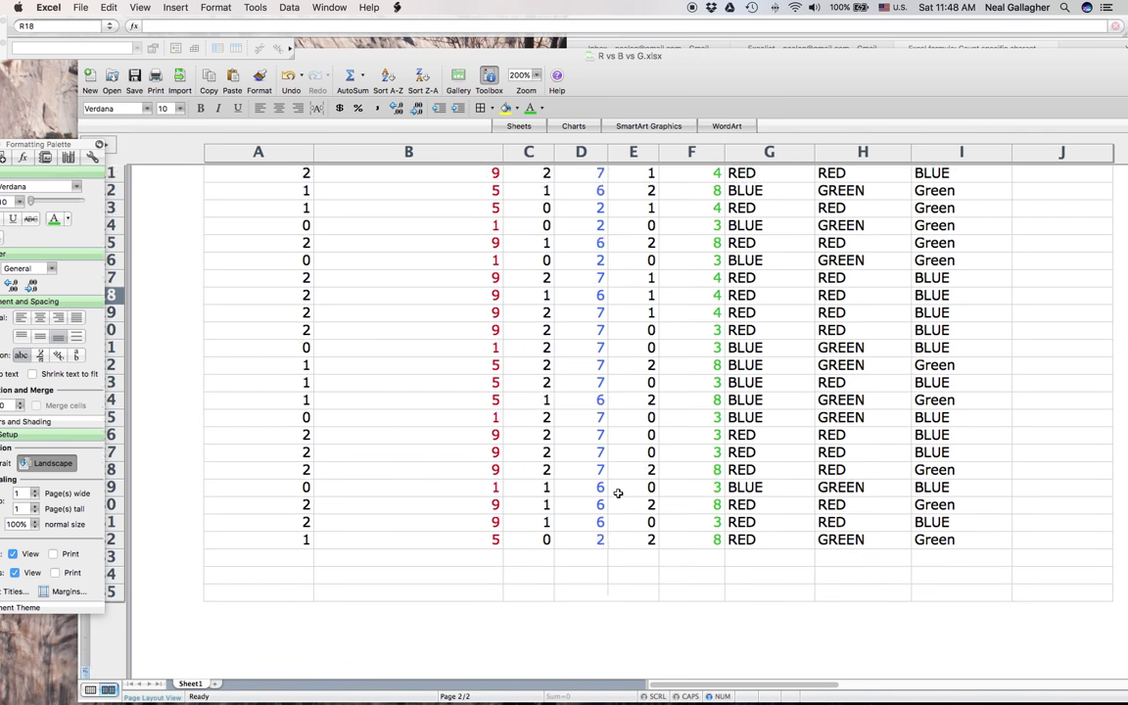
pyautogui.scroll(6, 618, 493)
pyautogui.hscroll(3, 618, 492)
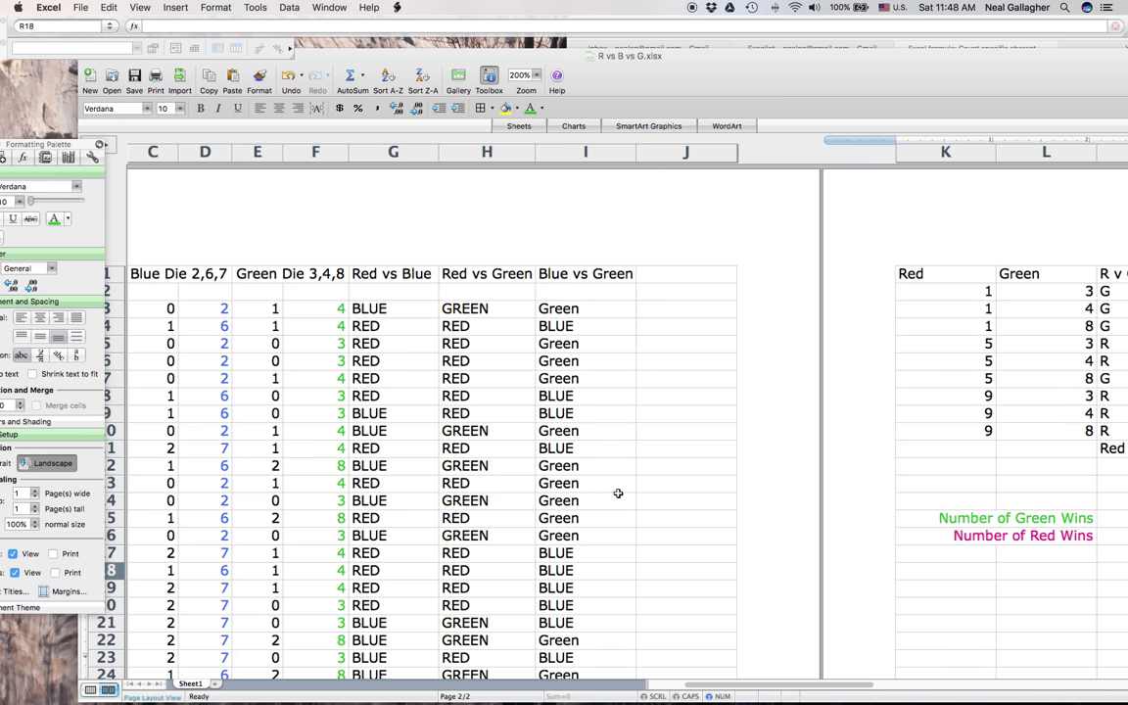
pyautogui.hscroll(-3, 618, 493)
pyautogui.scroll(-2, 618, 492)
pyautogui.scroll(-6, 618, 493)
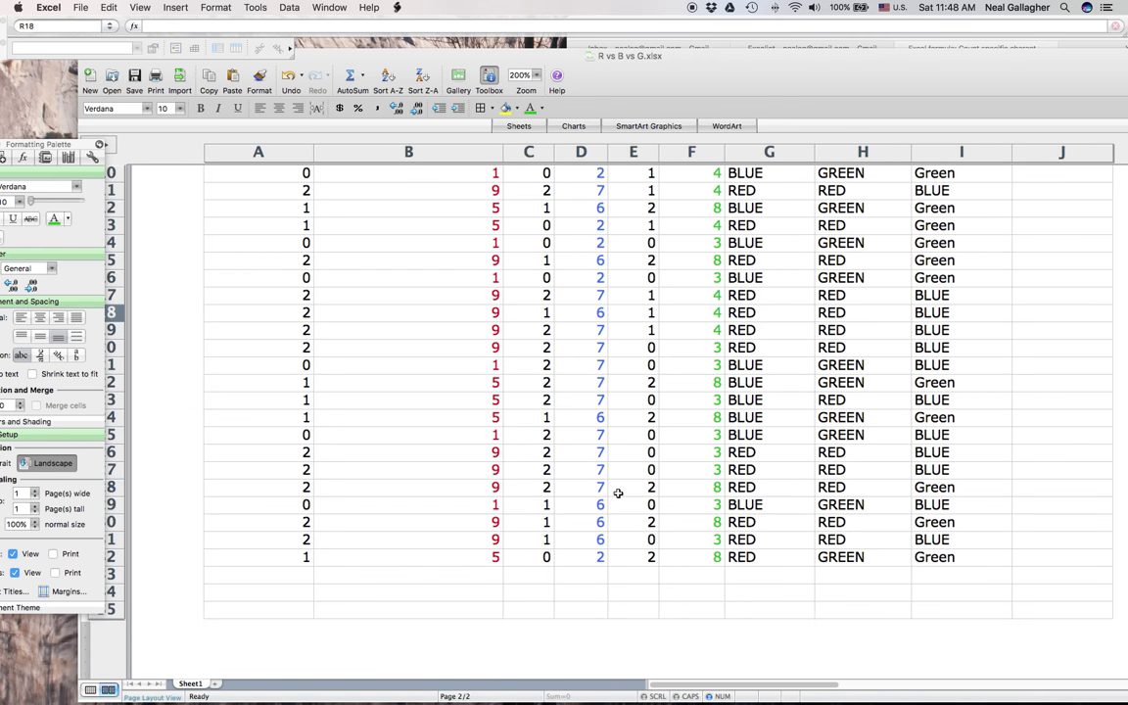
pyautogui.scroll(4, 618, 493)
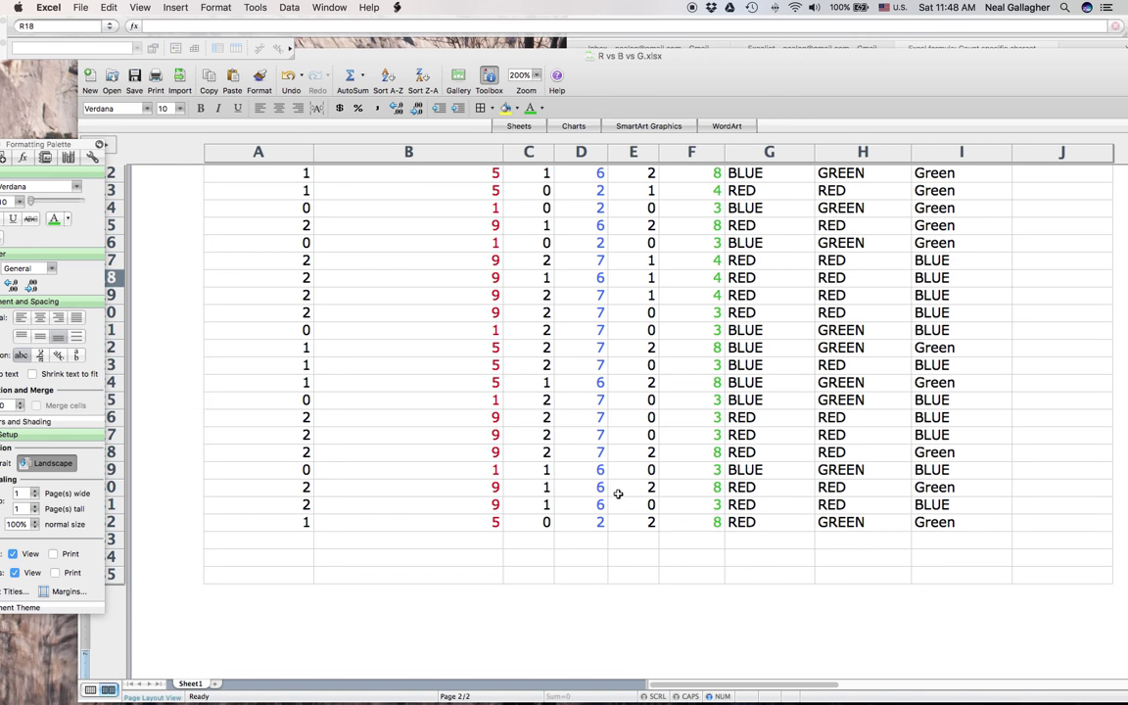
pyautogui.scroll(2, 618, 494)
pyautogui.hscroll(2, 618, 493)
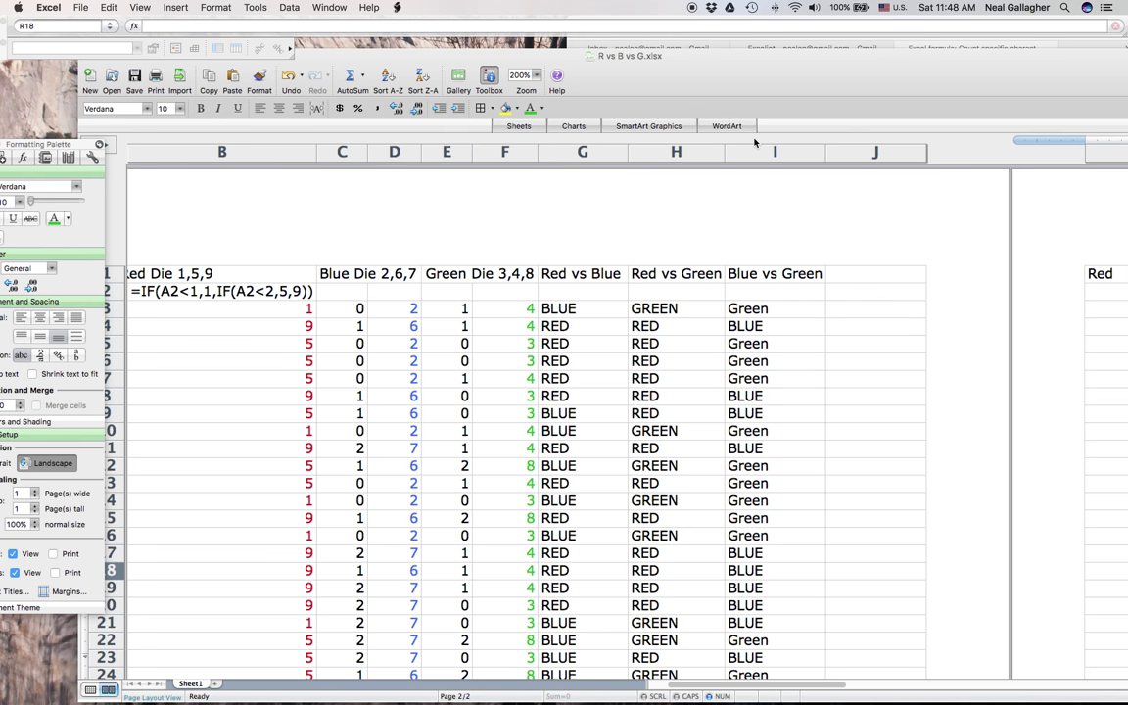
# Step: Move the workbook window clear of the Formatting Palette to uncover the row numbers, and bring the match-up win counts back into view
pyautogui.moveTo(730, 82); pyautogui.dragTo(746, 83)
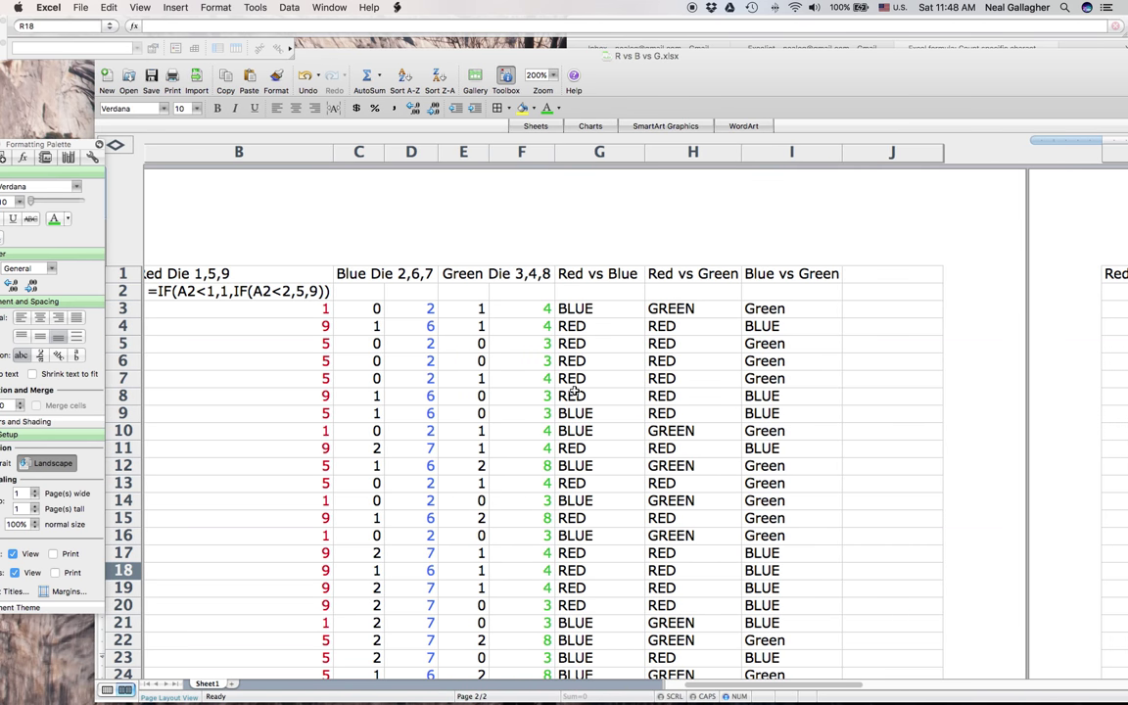
pyautogui.hscroll(-3, 575, 392)
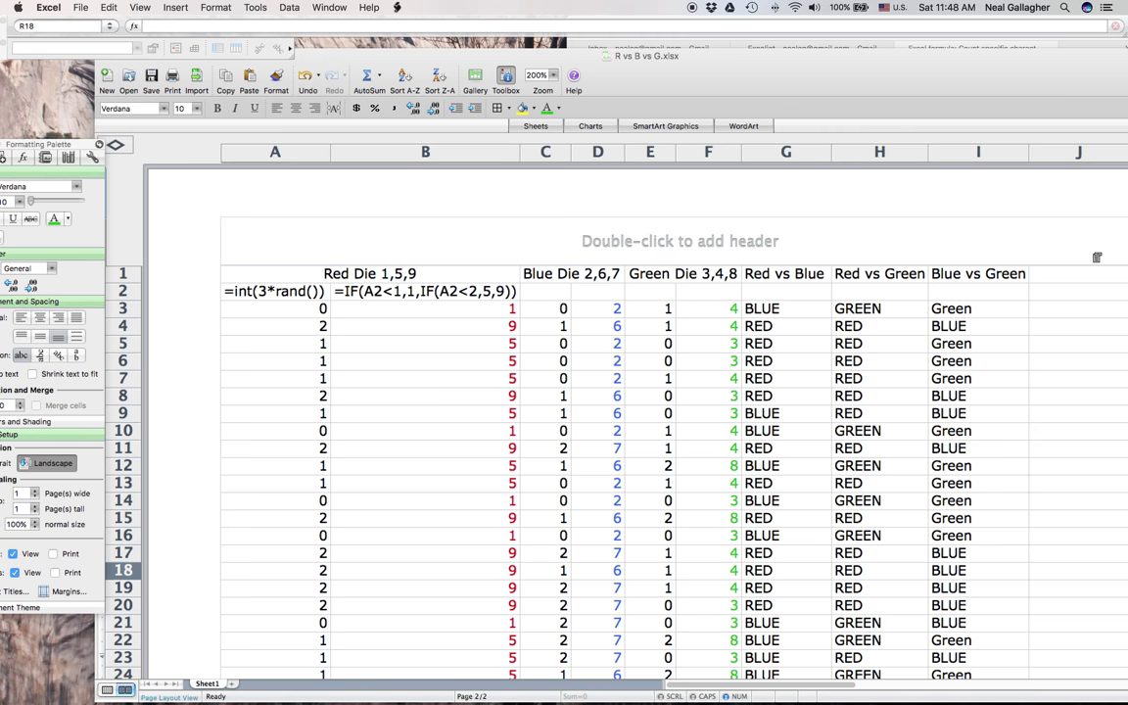
pyautogui.hscroll(10, 1095, 254)
pyautogui.hscroll(-3, 1087, 252)
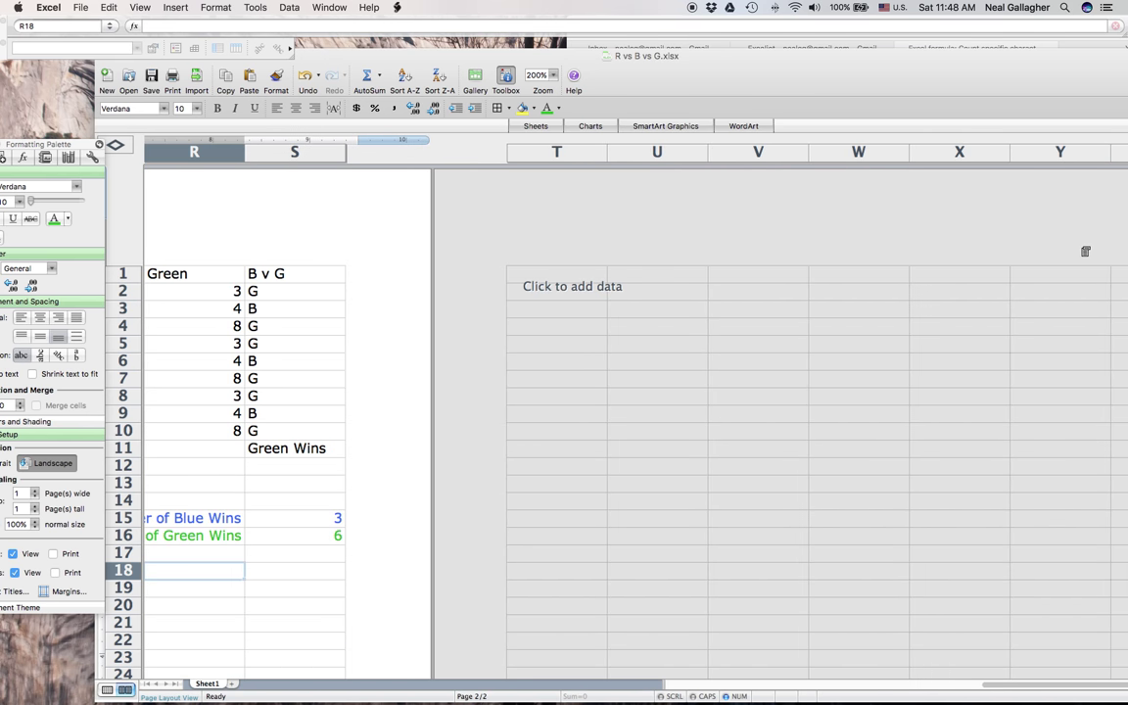
pyautogui.hscroll(-4, 1085, 251)
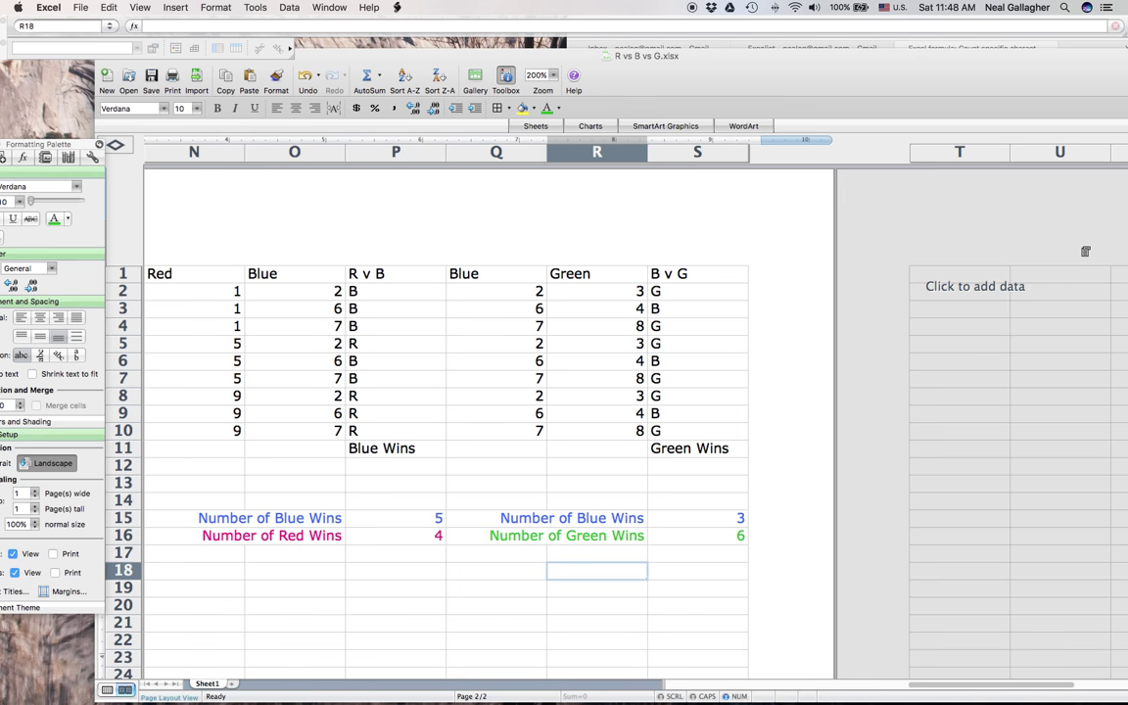
pyautogui.hscroll(-2, 1085, 252)
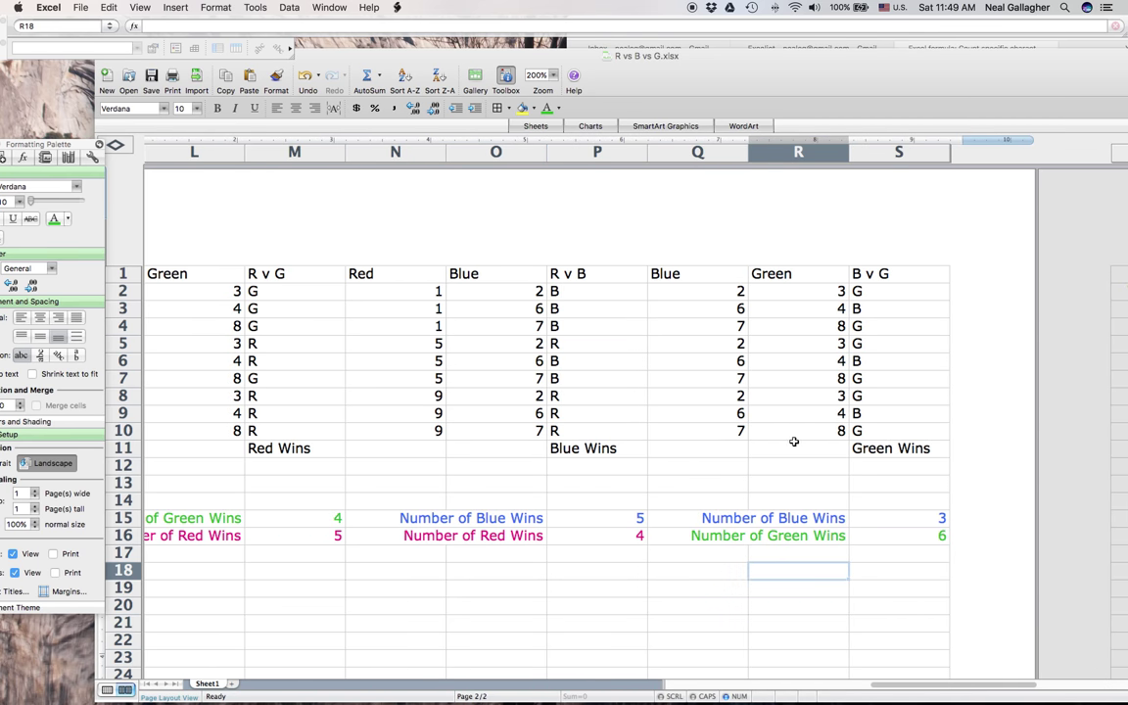